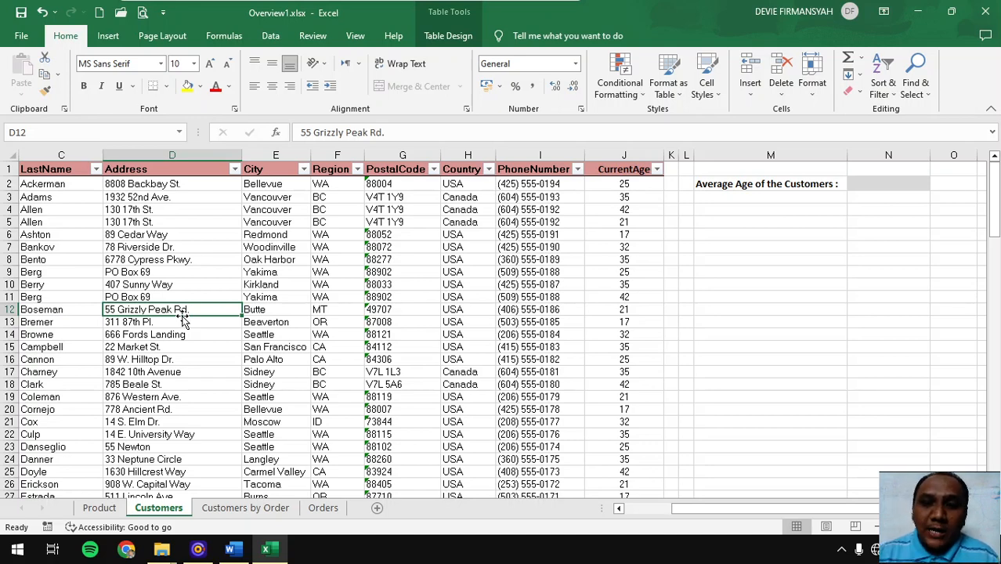
Step: Switch to the Word question document and read through the Overview 1 tasks, ending at Task 1
{"action": "left_click", "coordinate": [230, 549]}
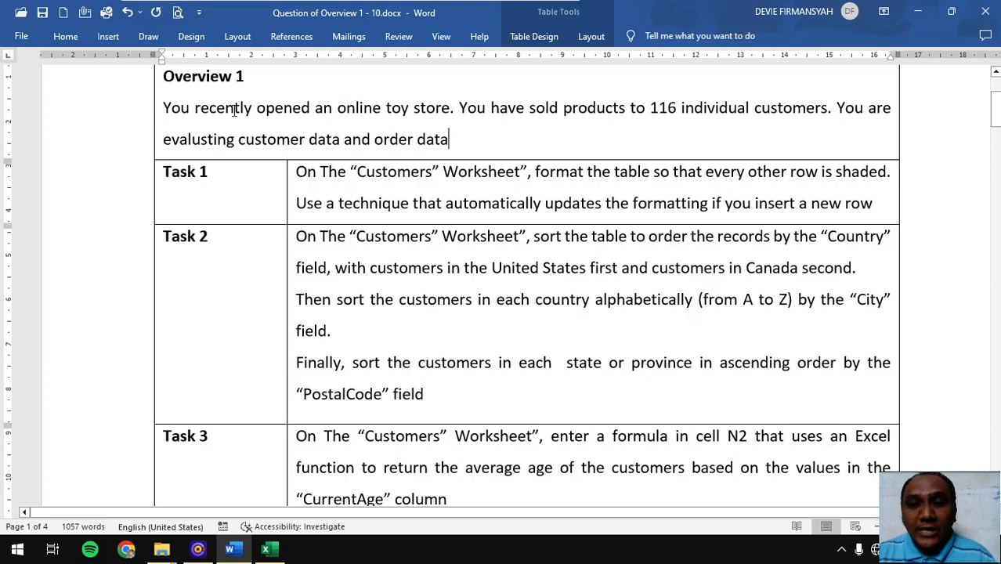
{"action": "scroll", "coordinate": [231, 116], "scroll_direction": "down", "scroll_amount": 5}
{"action": "scroll", "coordinate": [231, 117], "scroll_direction": "down", "scroll_amount": 1}
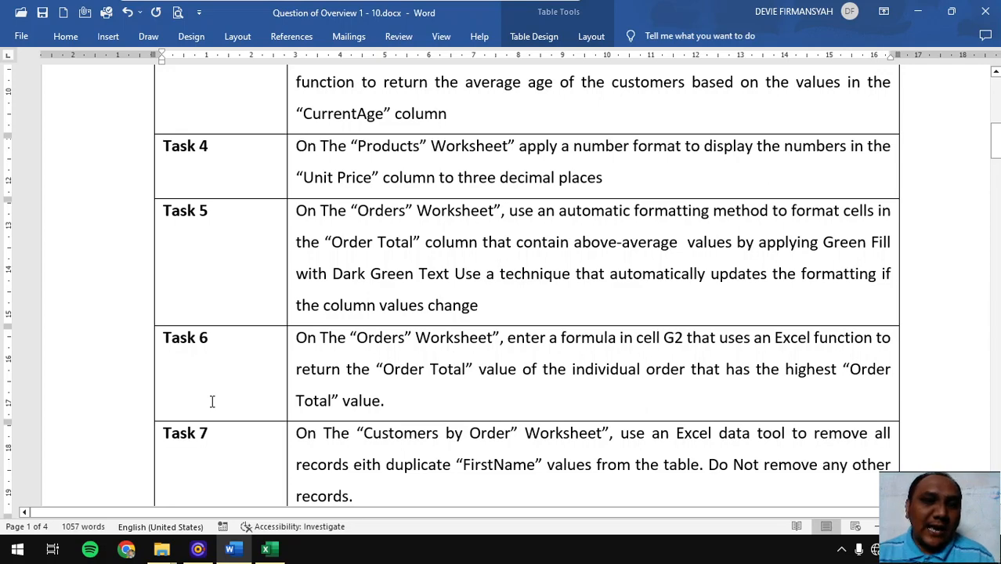
{"action": "scroll", "coordinate": [212, 401], "scroll_direction": "up", "scroll_amount": 6}
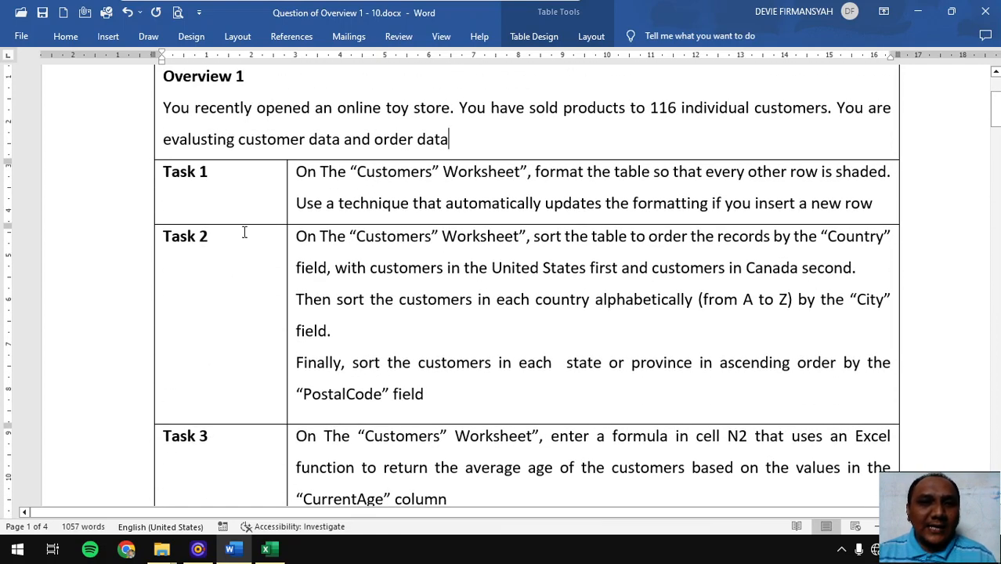
{"action": "scroll", "coordinate": [314, 205], "scroll_direction": "up", "scroll_amount": 2}
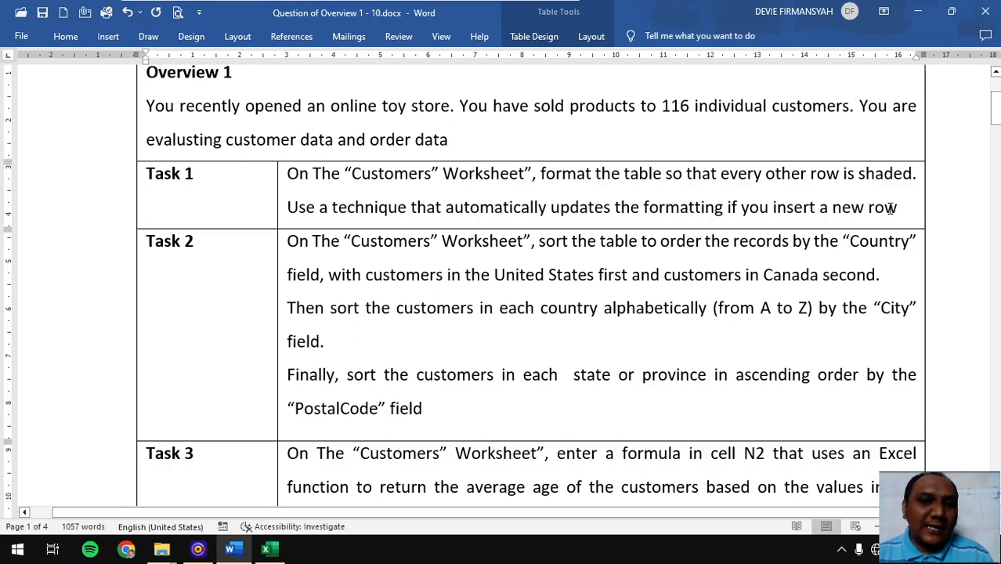
Step: Return to Excel and turn on banded rows for the table on the Customers worksheet
{"action": "left_click", "coordinate": [264, 552]}
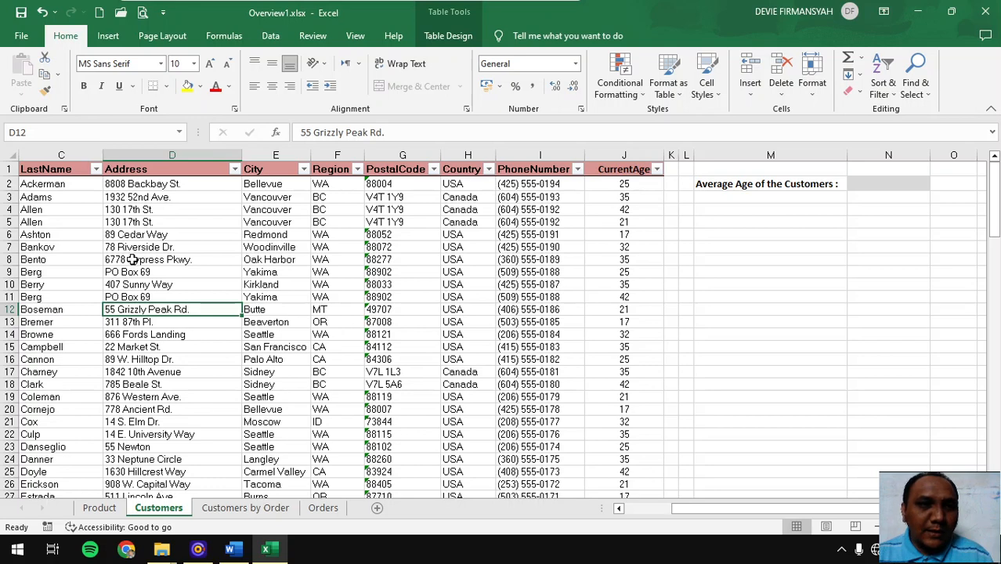
{"action": "left_click", "coordinate": [56, 237]}
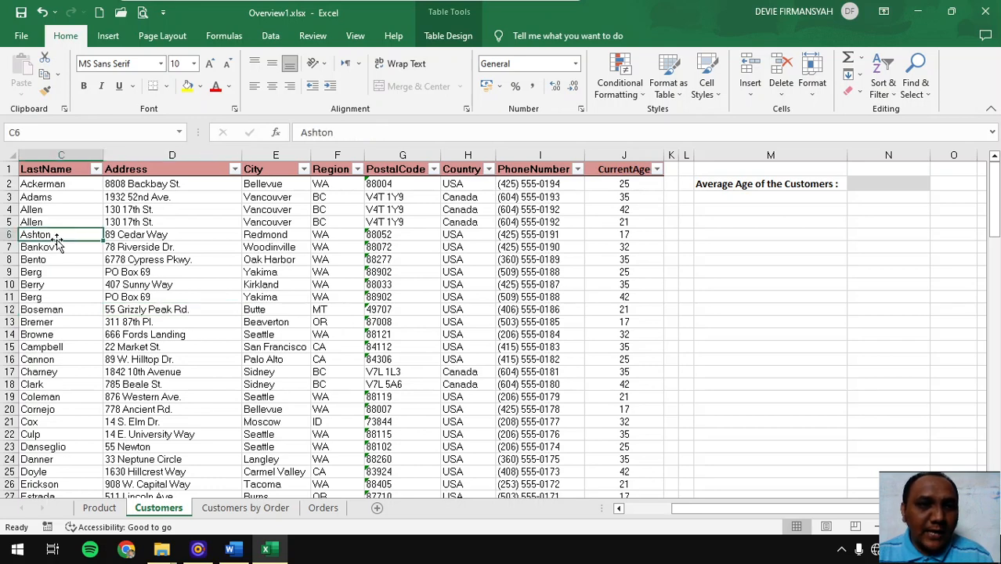
{"action": "left_click", "coordinate": [456, 36]}
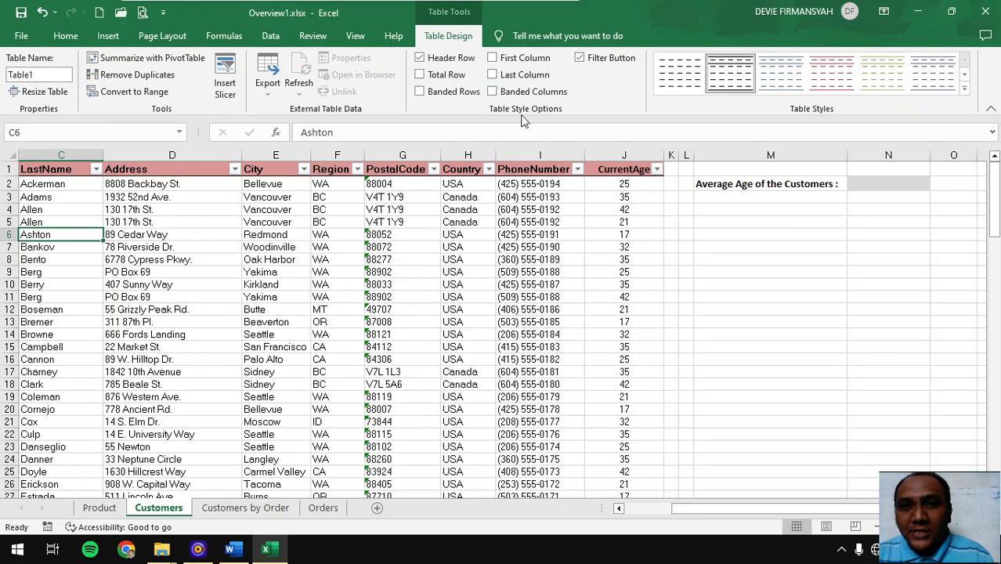
{"action": "left_click", "coordinate": [420, 92]}
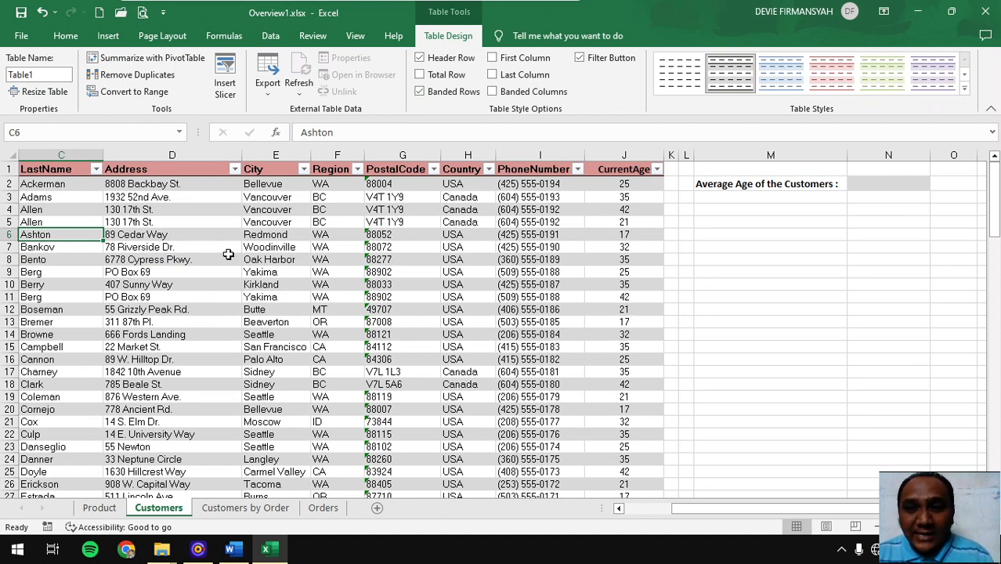
Step: Switch to the Word question document, read Task 2, and highlight its wording on the United States and Canada order
{"action": "left_click", "coordinate": [229, 549]}
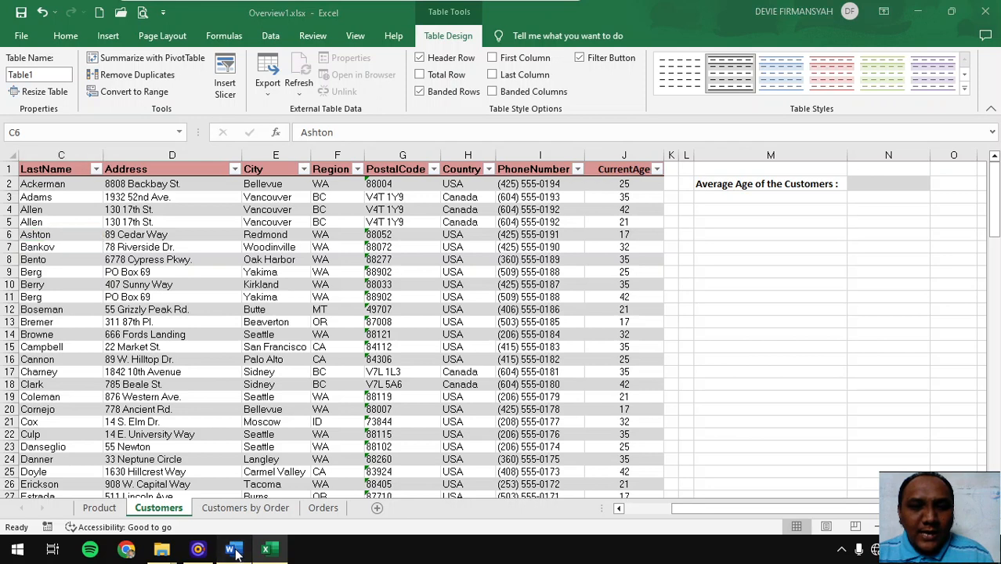
{"action": "scroll", "coordinate": [349, 239], "scroll_direction": "down", "scroll_amount": 3}
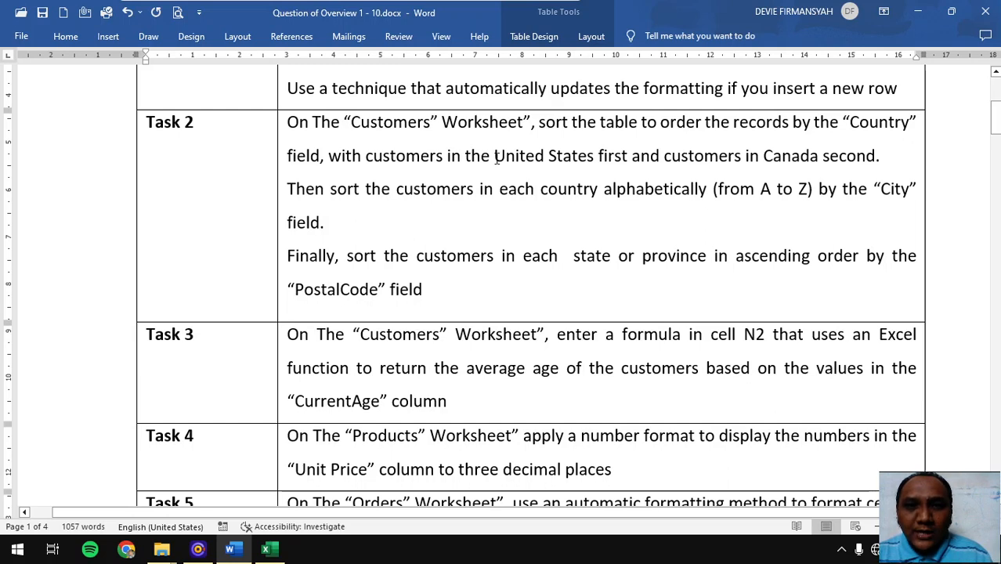
{"action": "left_click_drag", "start_coordinate": [496, 157], "coordinate": [793, 156]}
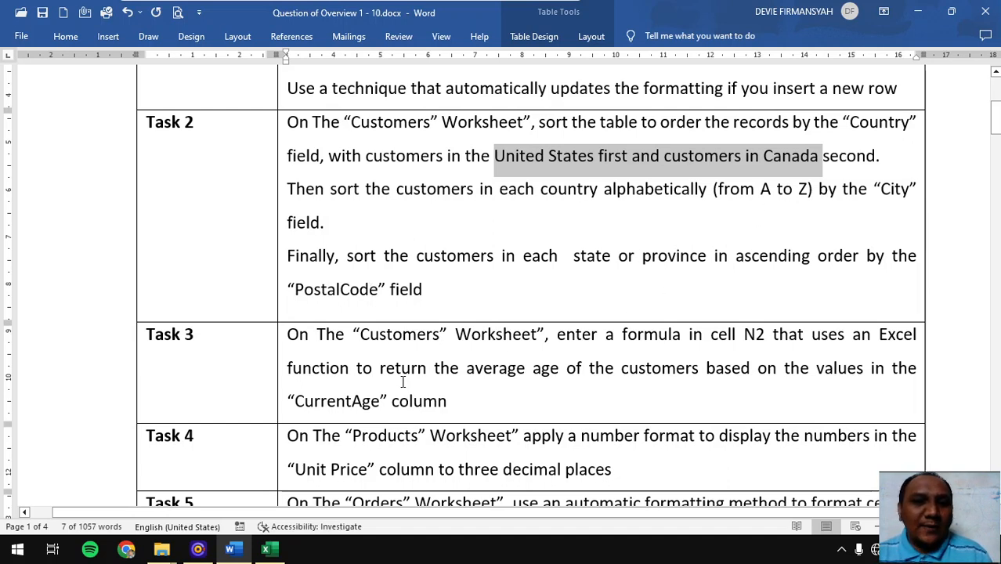
Step: Return to Excel and start a multi-level sort of the Customers table with Country as the first sort column
{"action": "left_click", "coordinate": [265, 549]}
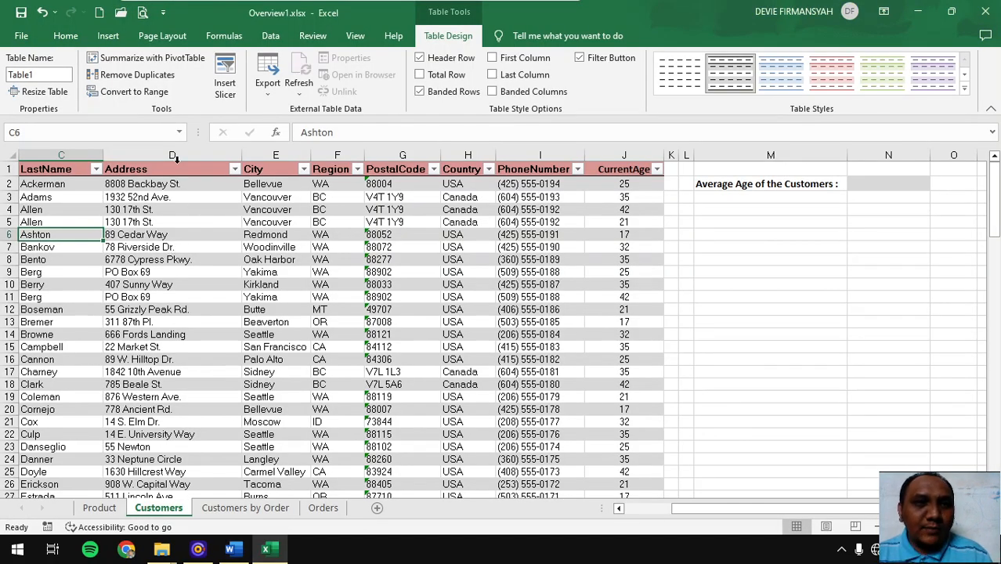
{"action": "left_click", "coordinate": [274, 40]}
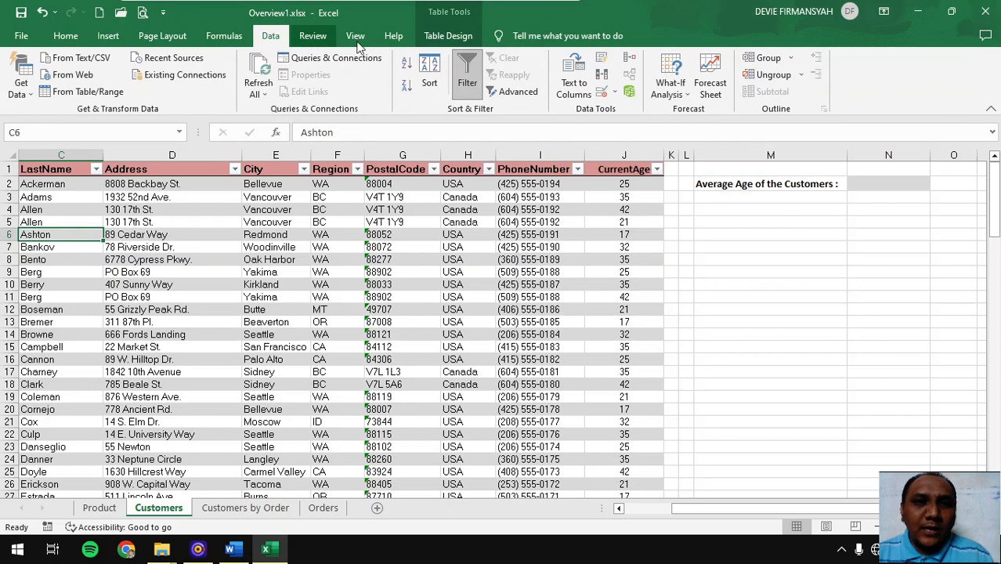
{"action": "left_click", "coordinate": [431, 84]}
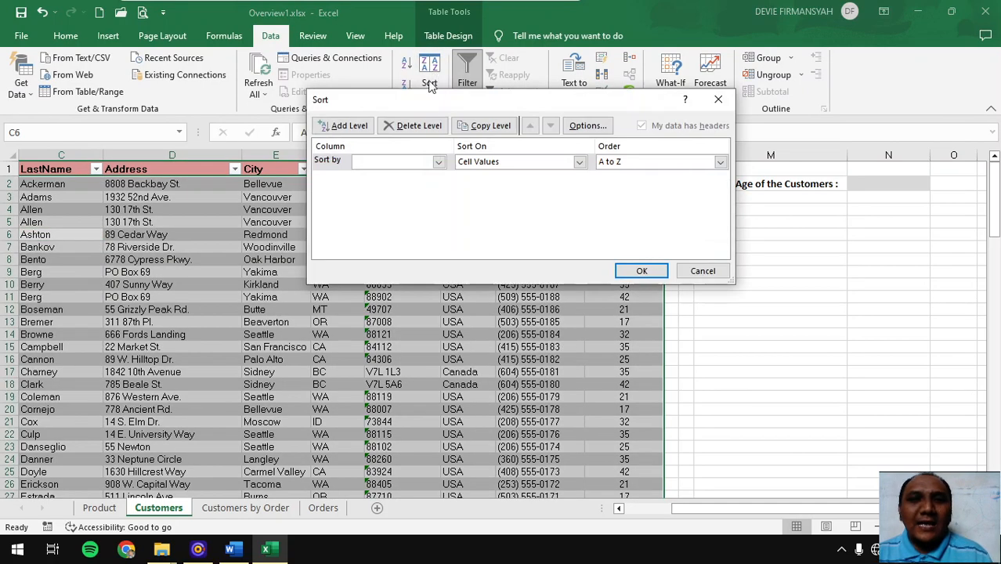
{"action": "left_click", "coordinate": [438, 161]}
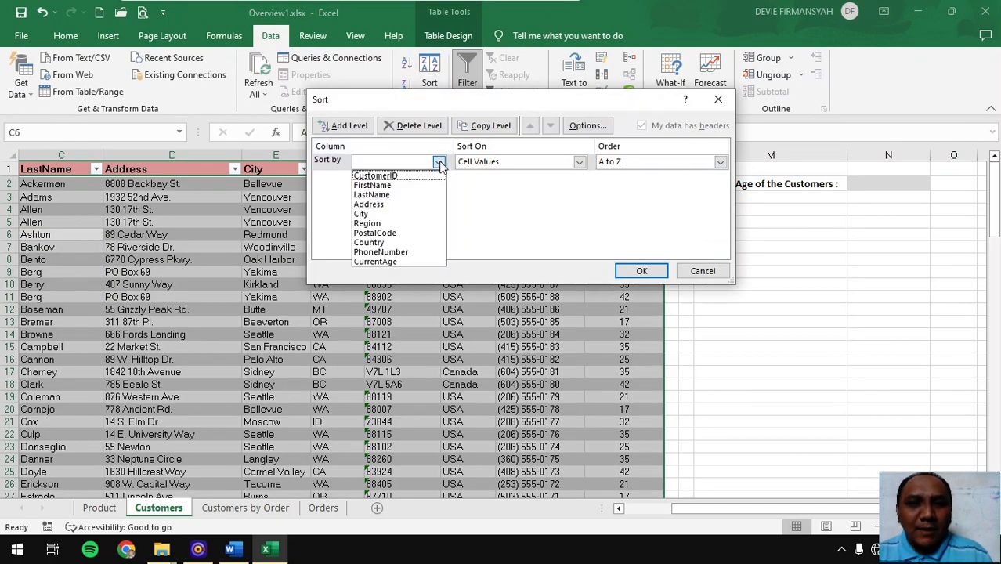
{"action": "left_click", "coordinate": [372, 242]}
Step: Order the Country level by a new custom list with the entries United State, Canada
{"action": "left_click", "coordinate": [721, 162]}
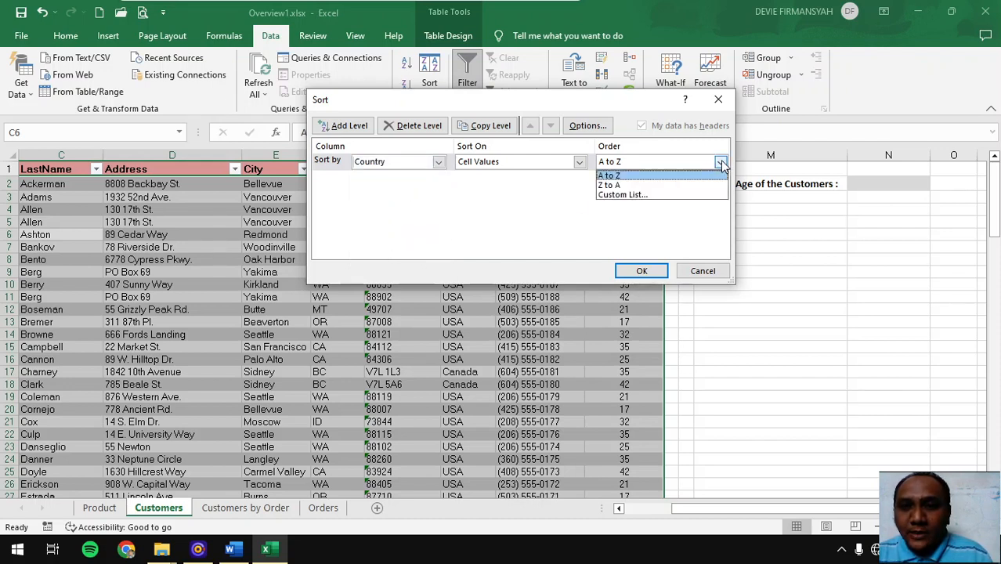
{"action": "left_click", "coordinate": [627, 195]}
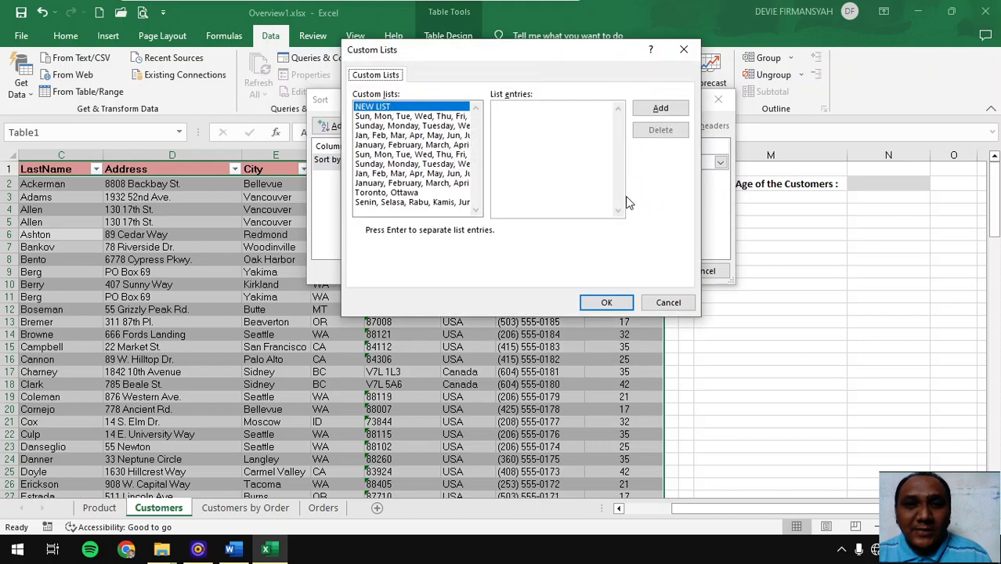
{"action": "left_click", "coordinate": [557, 108]}
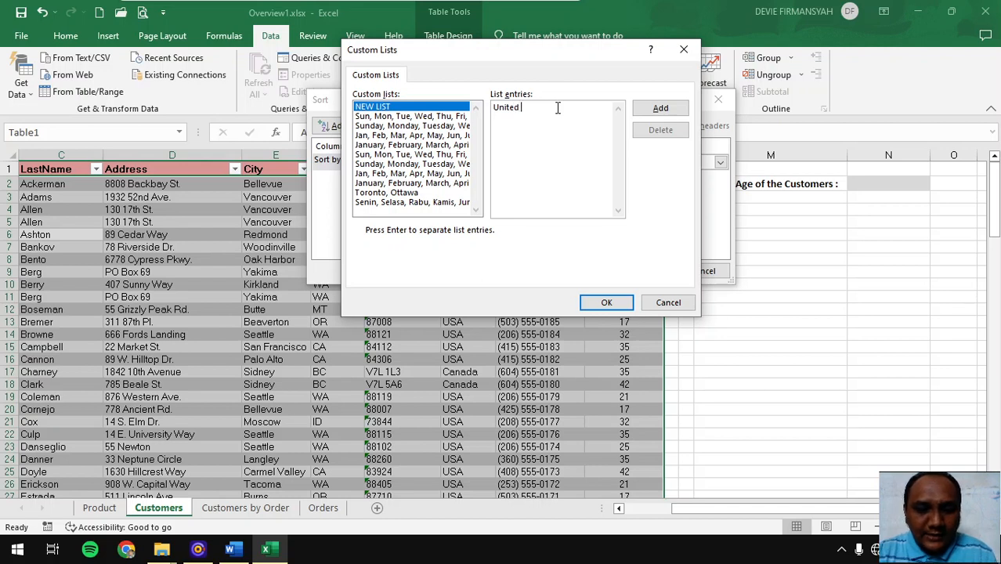
{"action": "type", "text": "United State,"}
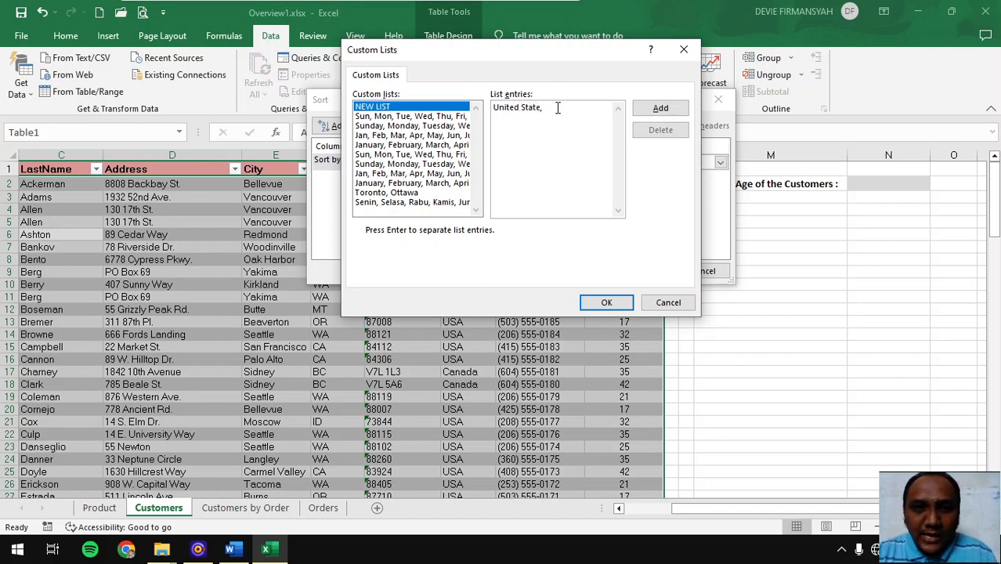
{"action": "type", "text": " Cana"}
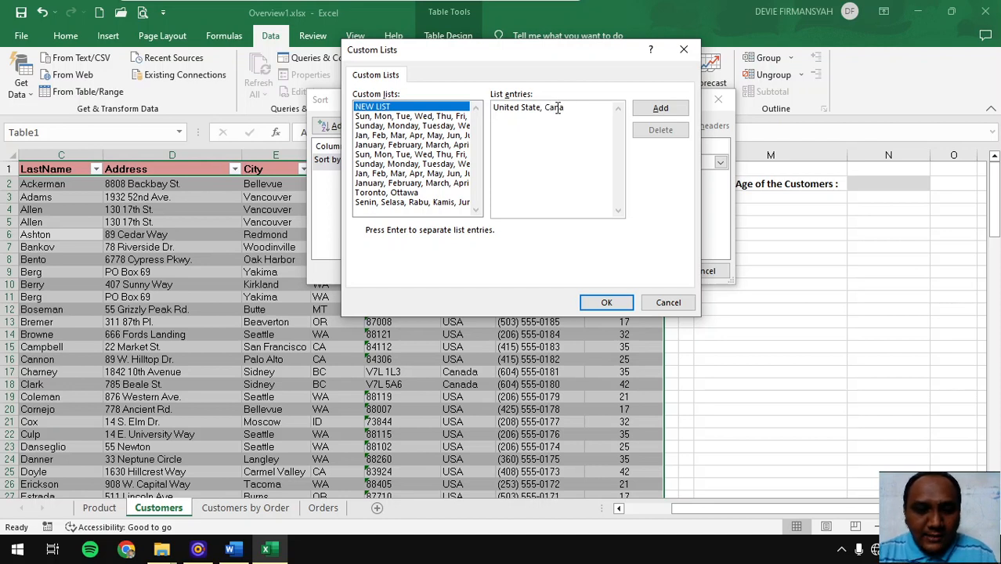
{"action": "type", "text": "da"}
{"action": "left_click", "coordinate": [642, 111]}
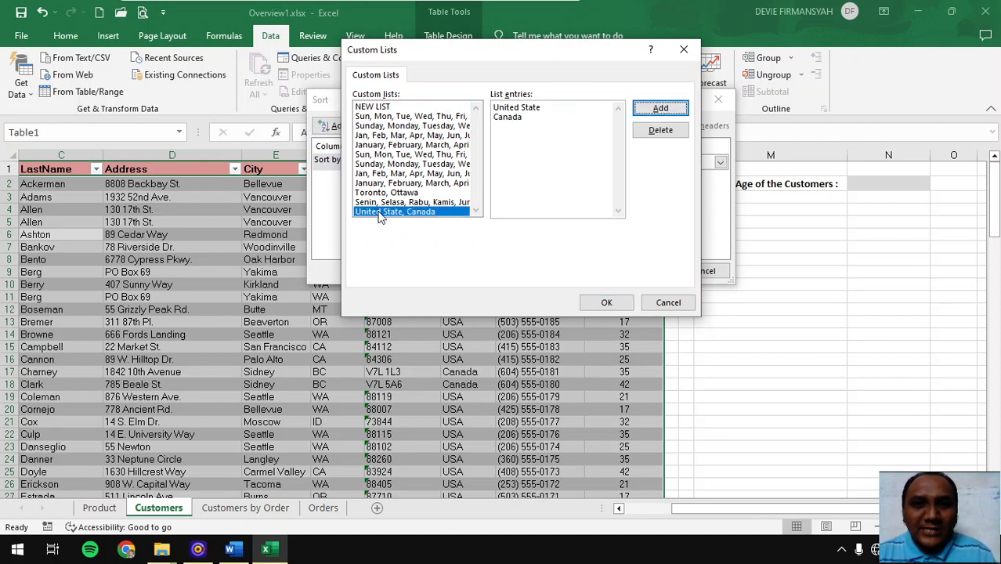
{"action": "left_click", "coordinate": [608, 303]}
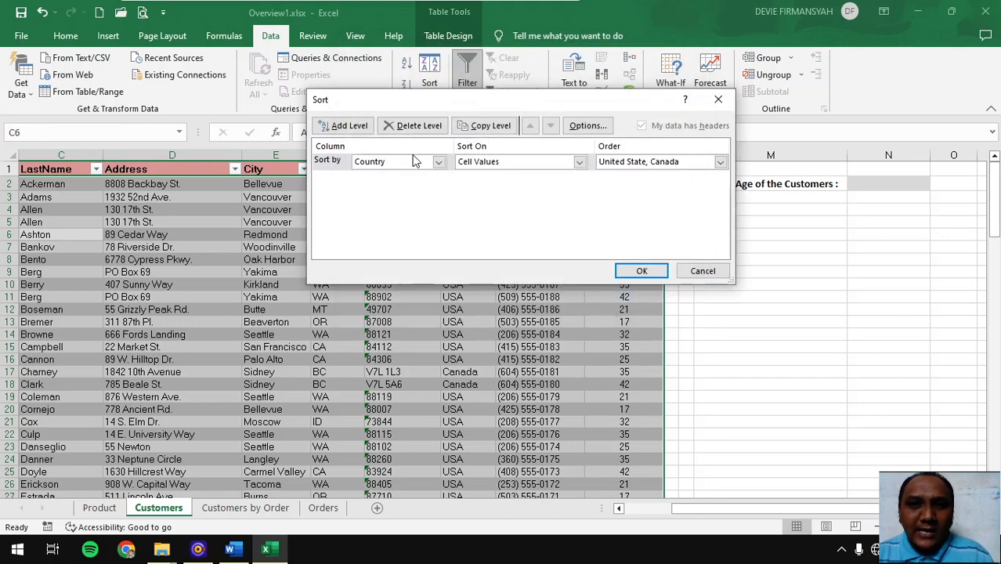
Step: Add a second sort level by City, ordered A to Z
{"action": "left_click", "coordinate": [345, 125]}
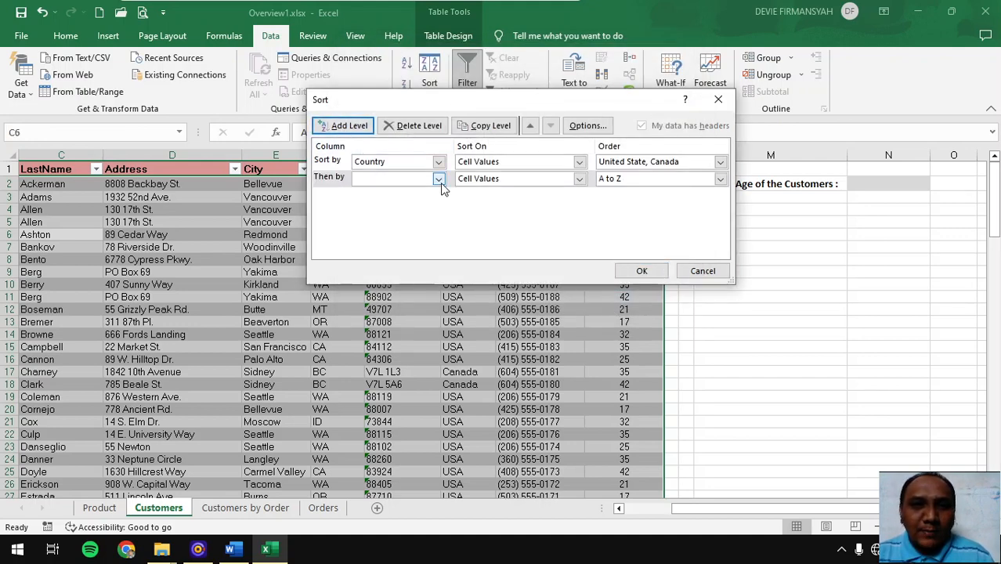
{"action": "left_click", "coordinate": [439, 178]}
{"action": "left_click", "coordinate": [397, 232]}
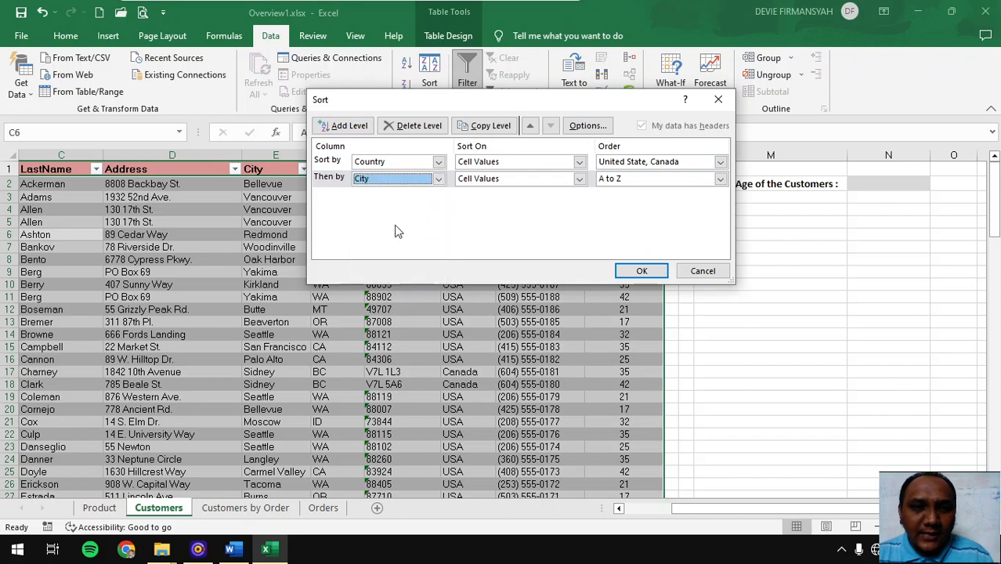
{"action": "left_click", "coordinate": [719, 178]}
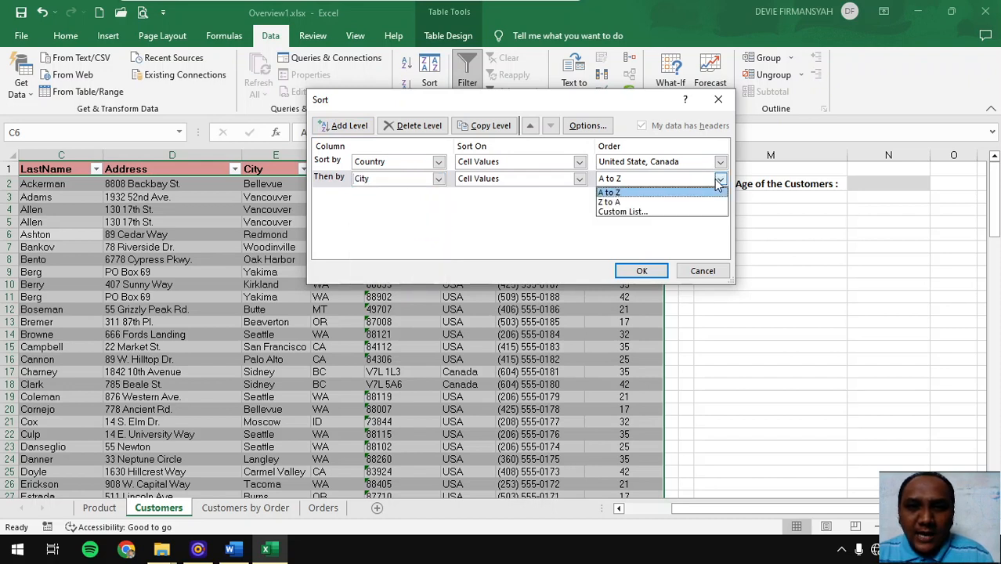
{"action": "left_click", "coordinate": [650, 194]}
Step: Add a third sort level by PostalCode, A to Z, and apply the sort, treating numbers stored as text separately
{"action": "left_click", "coordinate": [352, 126]}
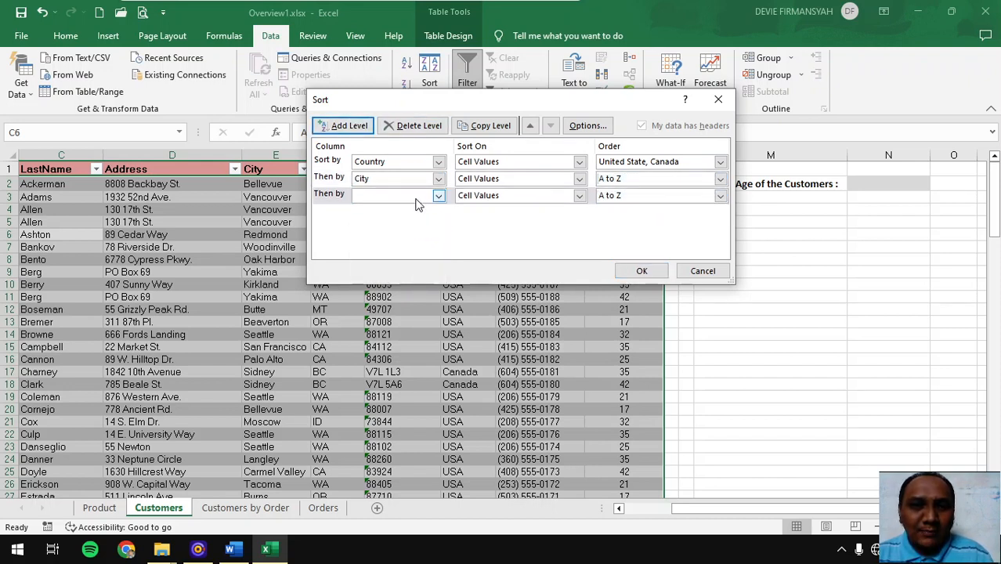
{"action": "left_click", "coordinate": [439, 196]}
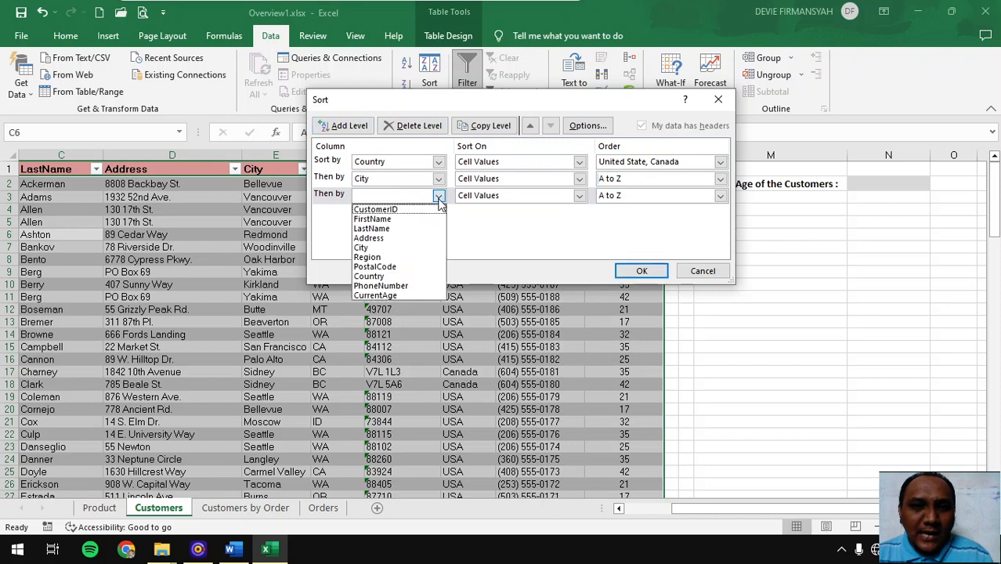
{"action": "left_click", "coordinate": [404, 267]}
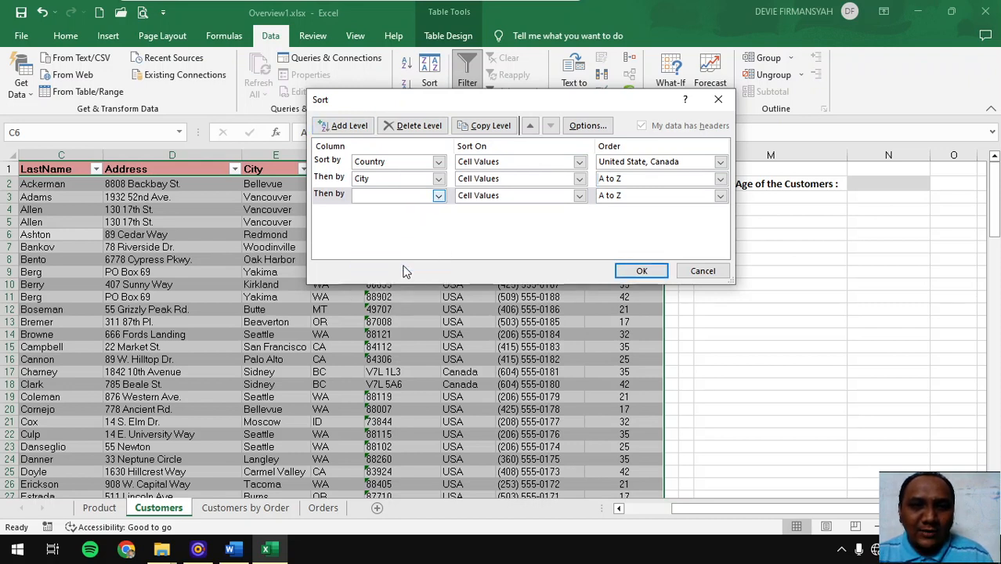
{"action": "left_click", "coordinate": [663, 197]}
{"action": "left_click", "coordinate": [649, 208]}
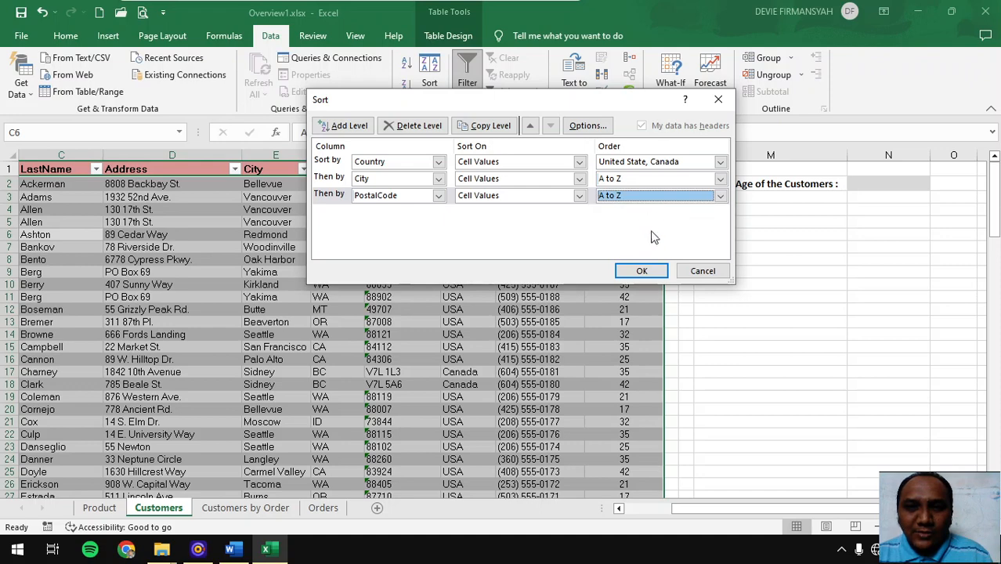
{"action": "left_click", "coordinate": [641, 270]}
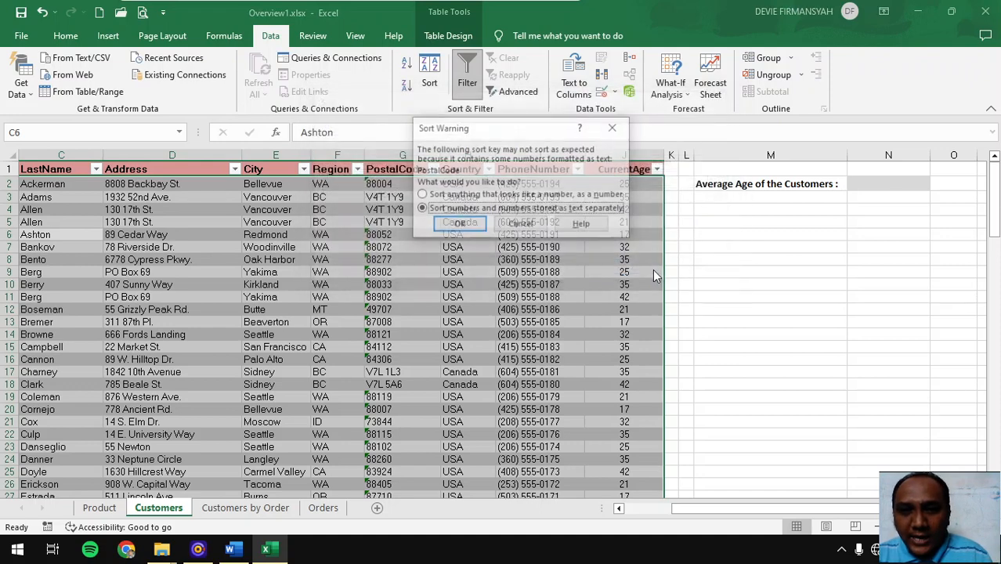
{"action": "left_click", "coordinate": [468, 228]}
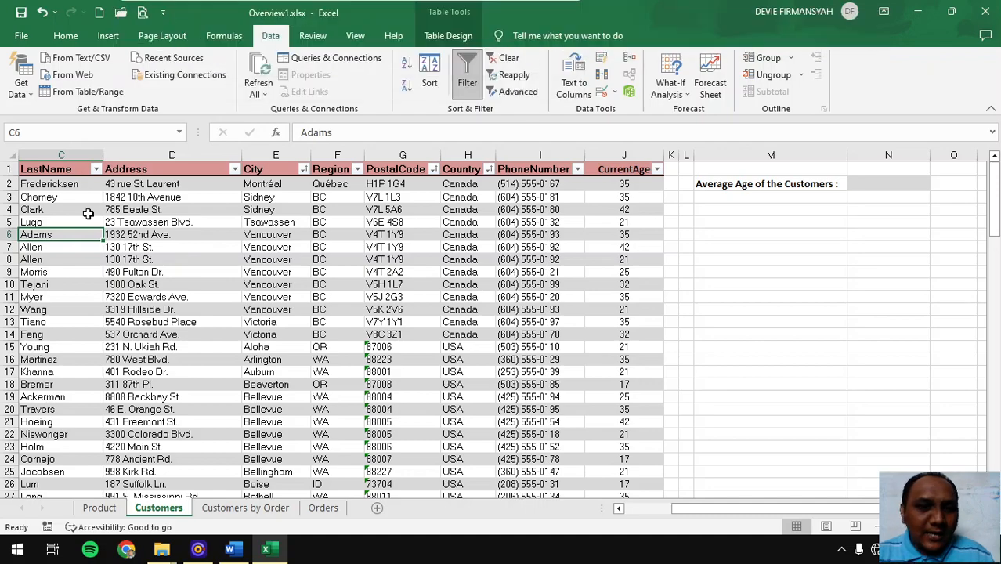
Step: Switch to the Word question document, read Task 3, and highlight the word "average"
{"action": "left_click", "coordinate": [230, 549]}
{"action": "scroll", "coordinate": [360, 267], "scroll_direction": "down", "scroll_amount": 5}
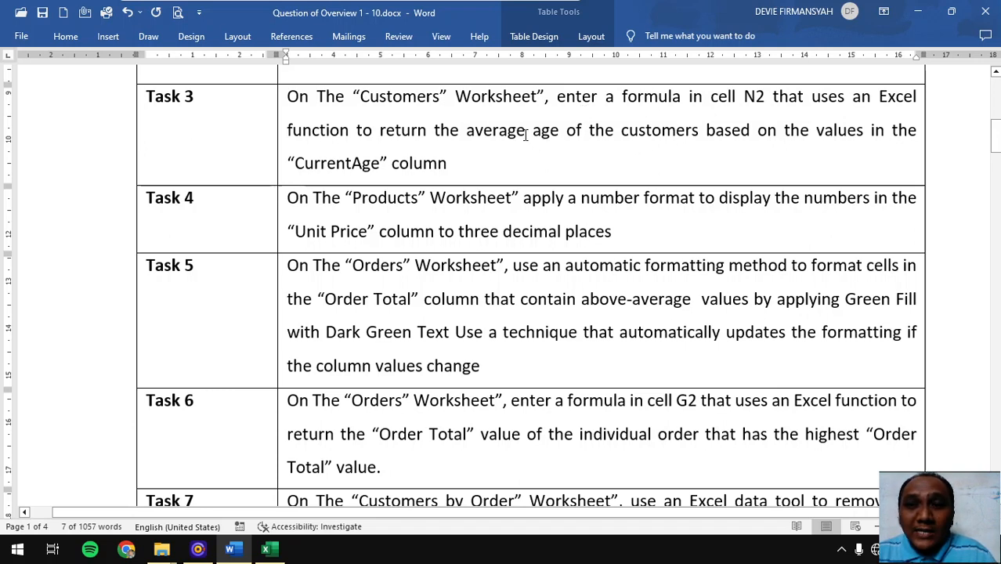
{"action": "left_click_drag", "start_coordinate": [524, 132], "coordinate": [475, 138]}
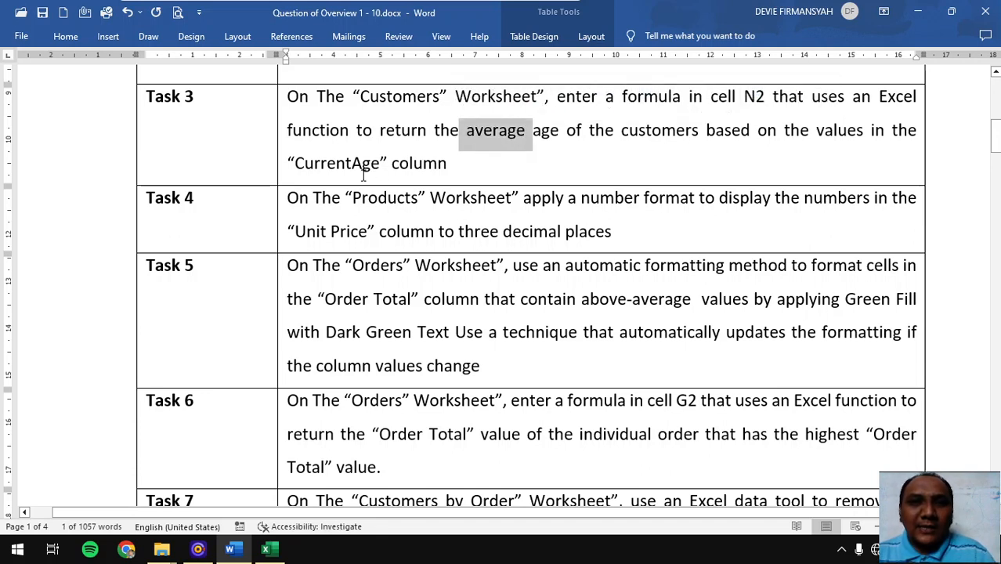
Step: Switch to Excel and enter an AVERAGE formula over the whole CurrentAge column in cell N2 of the Customers sheet
{"action": "left_click", "coordinate": [265, 549]}
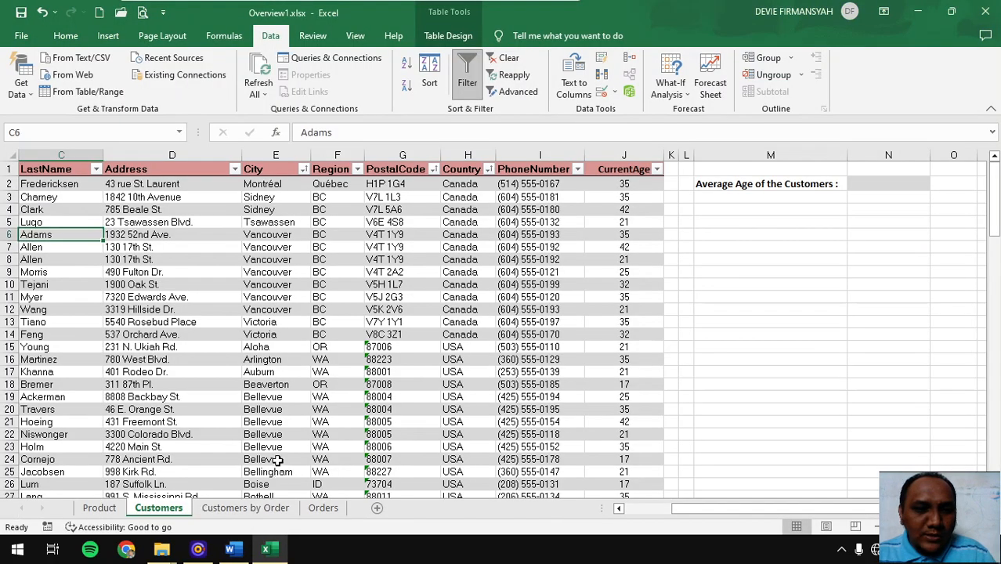
{"action": "left_click", "coordinate": [7, 132]}
{"action": "type", "text": "n"}
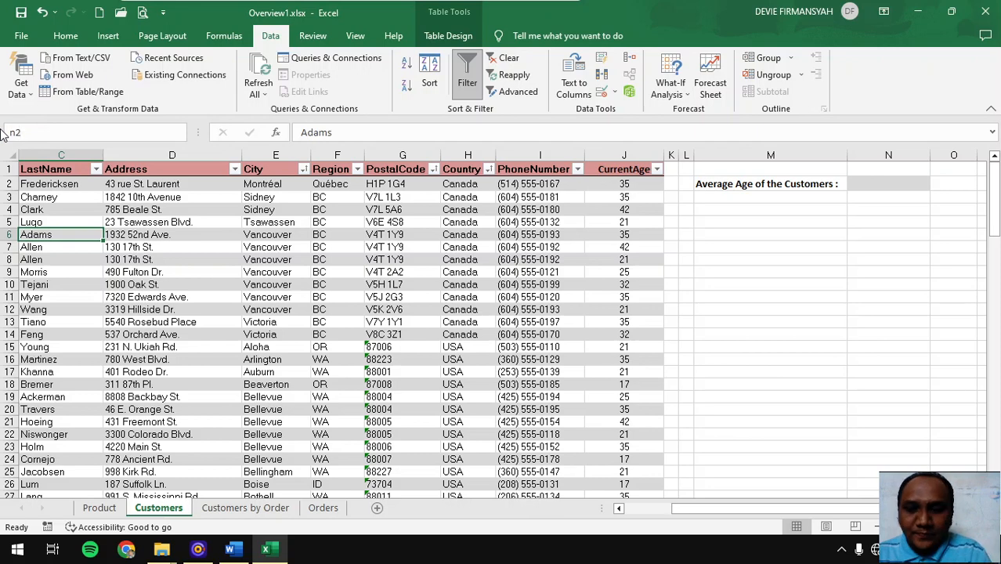
{"action": "type", "text": "2"}
{"action": "key", "text": "Return"}
{"action": "type", "text": "=ave"}
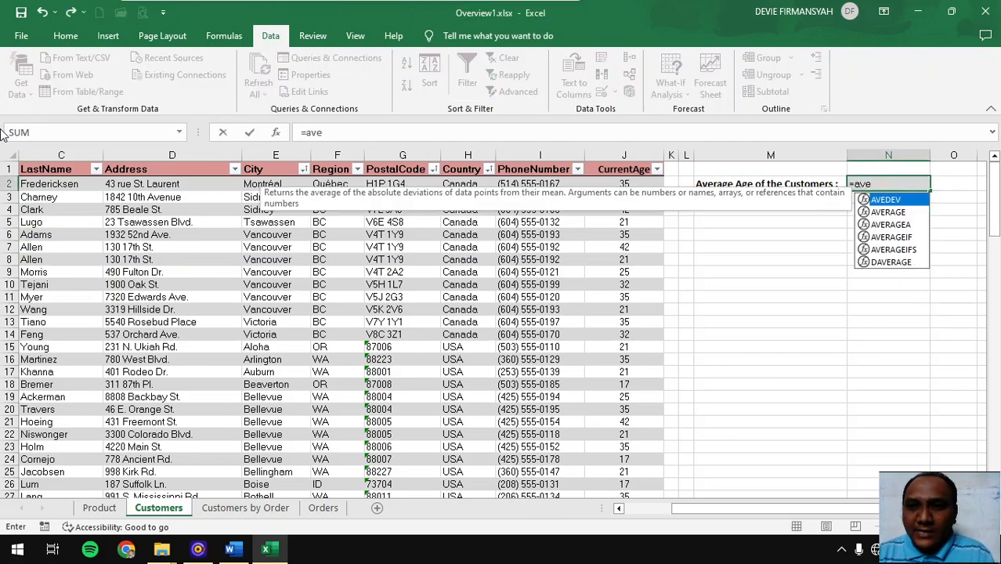
{"action": "key", "text": "Down"}
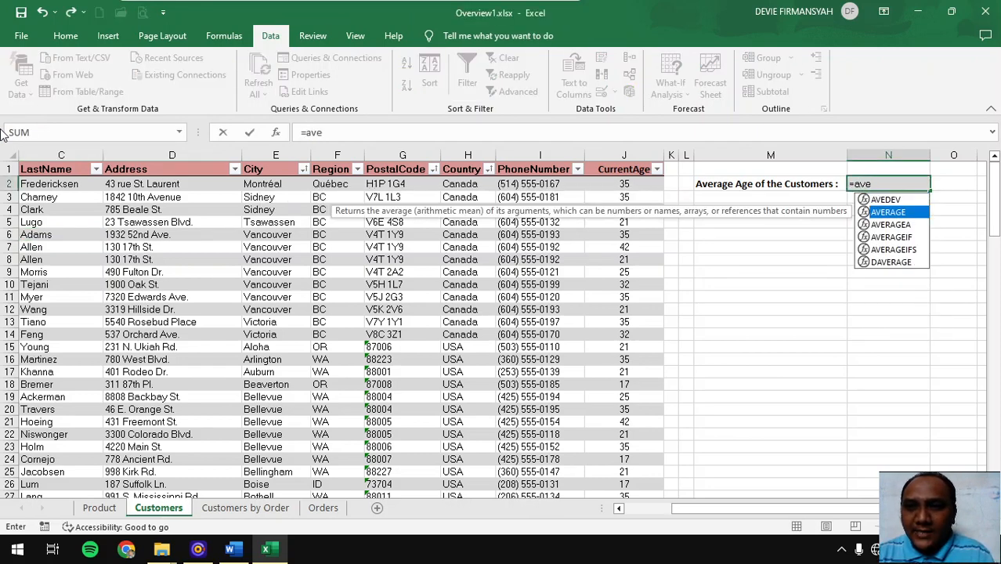
{"action": "key", "text": "Tab"}
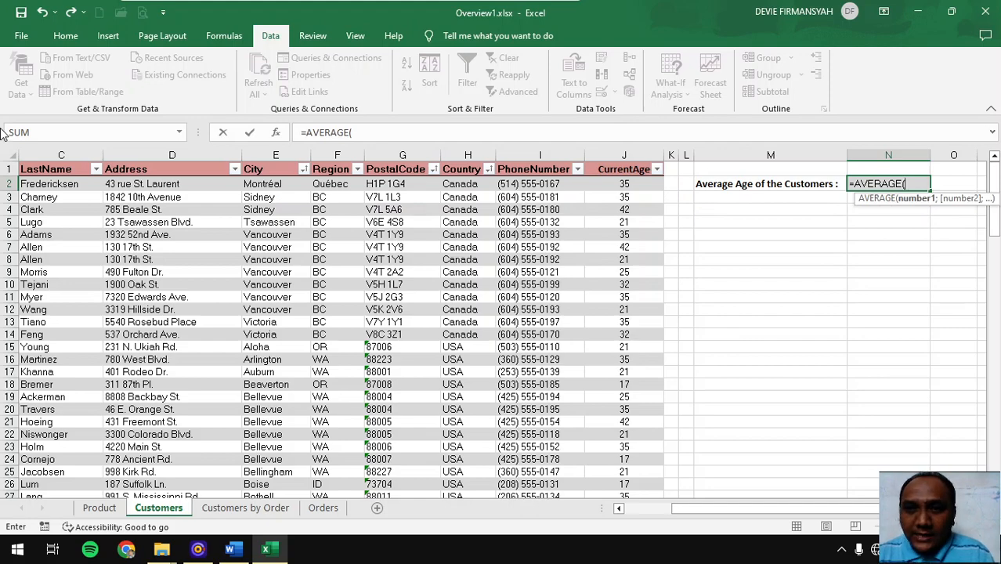
{"action": "left_click", "coordinate": [629, 183]}
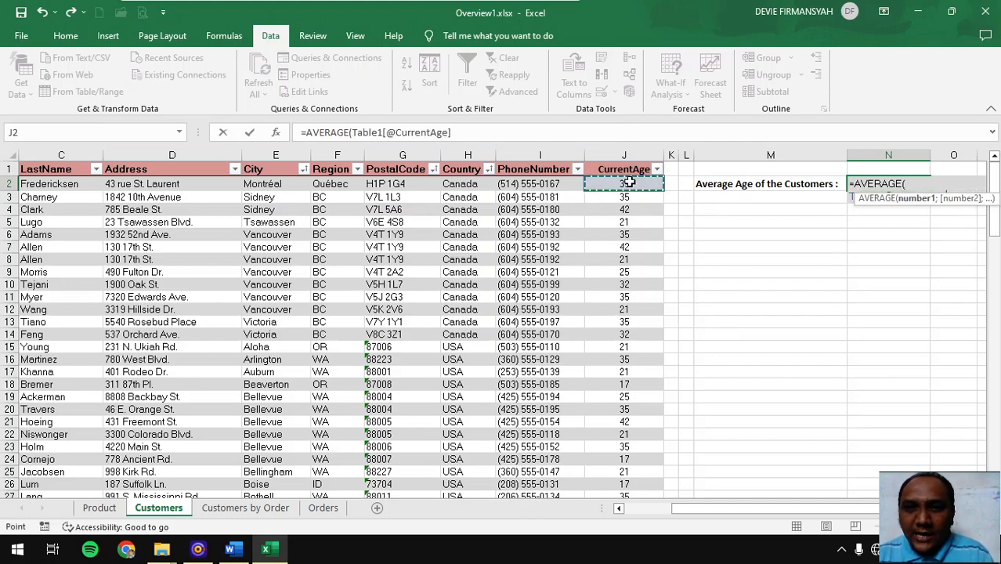
{"action": "key", "text": "ctrl+shift+Down"}
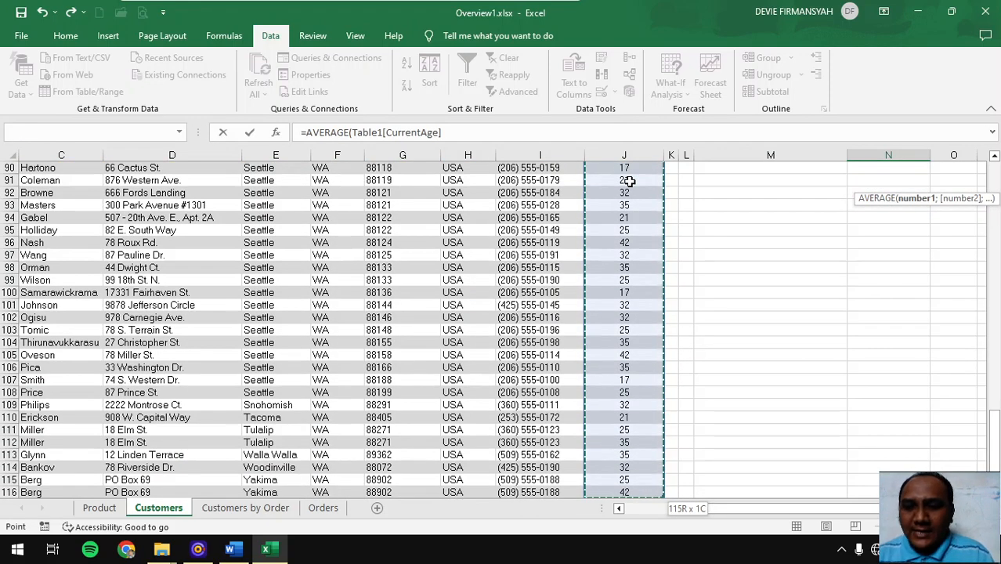
{"action": "key", "text": "Return"}
{"action": "scroll", "coordinate": [637, 180], "scroll_direction": "up", "scroll_amount": 2}
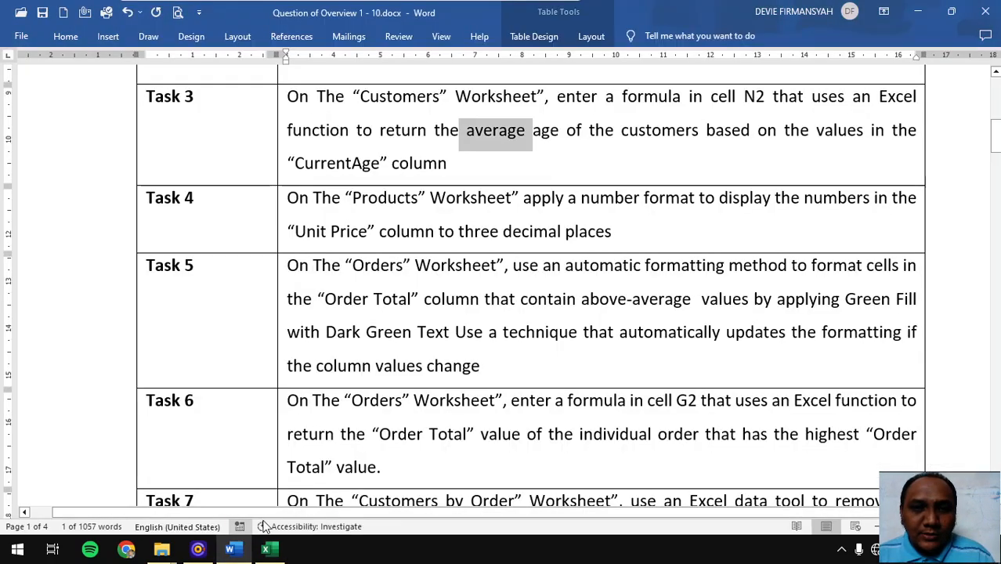
Step: Switch to the Word question document, read Task 4, and highlight "three decimal places"
{"action": "left_click", "coordinate": [229, 549]}
{"action": "scroll", "coordinate": [353, 233], "scroll_direction": "down", "scroll_amount": 1}
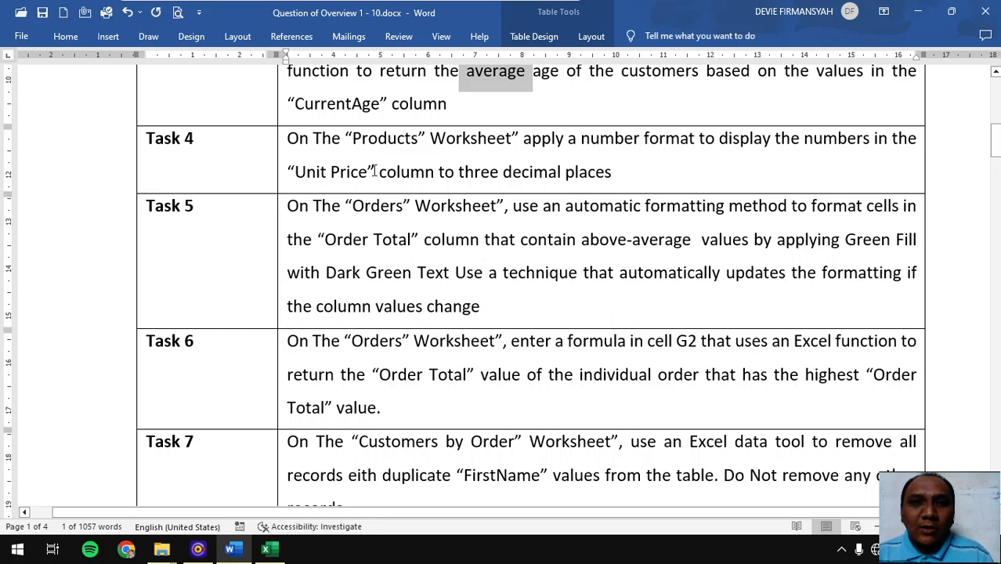
{"action": "left_click_drag", "start_coordinate": [460, 175], "coordinate": [575, 173]}
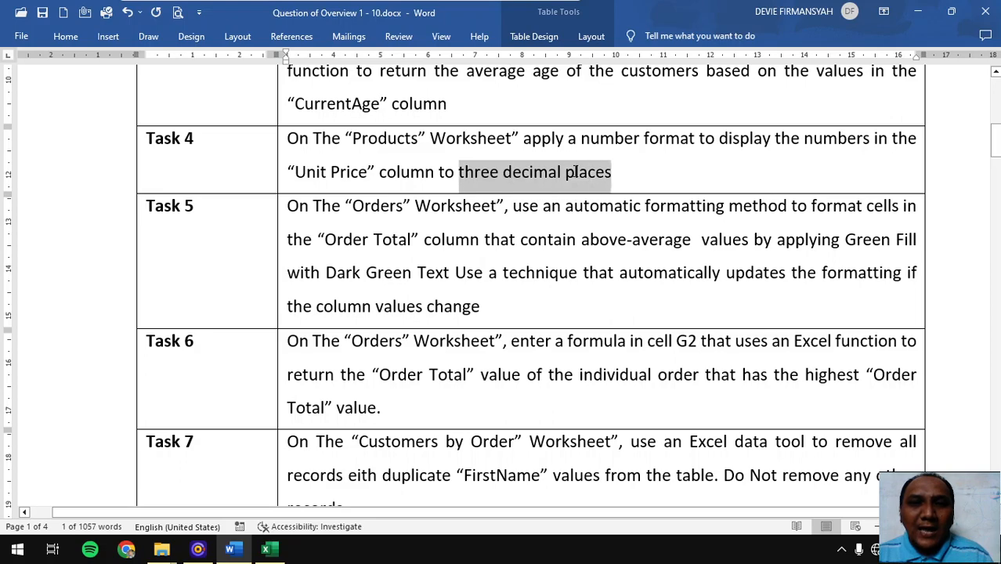
Step: Switch to Excel and select all Unit Price values from C2 down to C214 on the Product sheet
{"action": "left_click", "coordinate": [266, 550]}
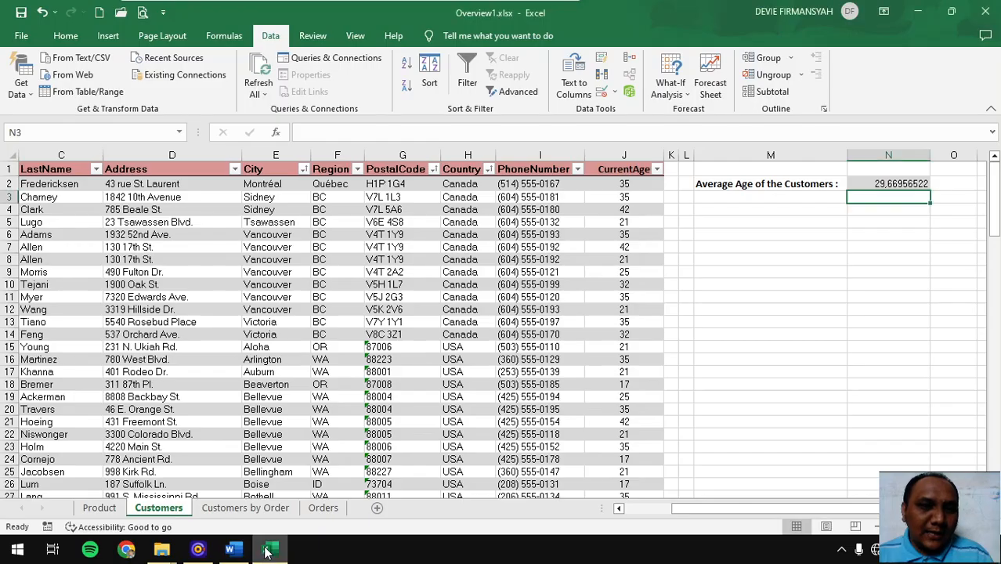
{"action": "left_click", "coordinate": [110, 510]}
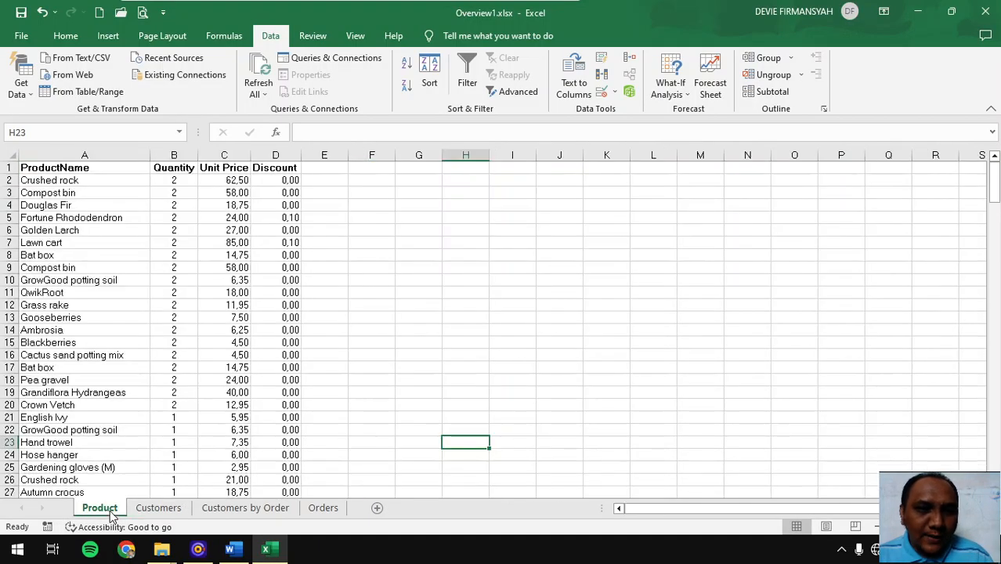
{"action": "left_click", "coordinate": [238, 180]}
{"action": "key", "text": "ctrl+shift+Down"}
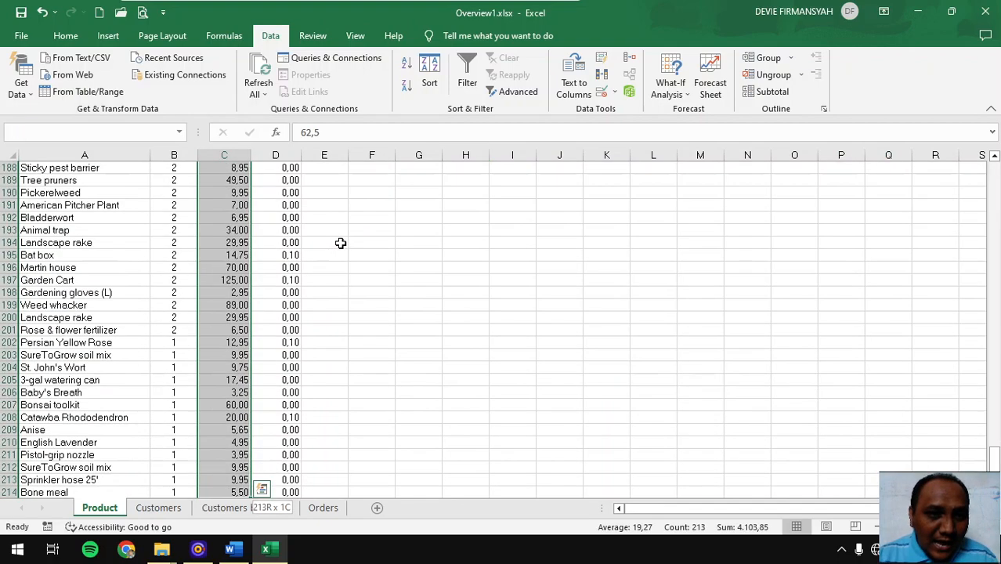
{"action": "scroll", "coordinate": [243, 239], "scroll_direction": "down", "scroll_amount": 3}
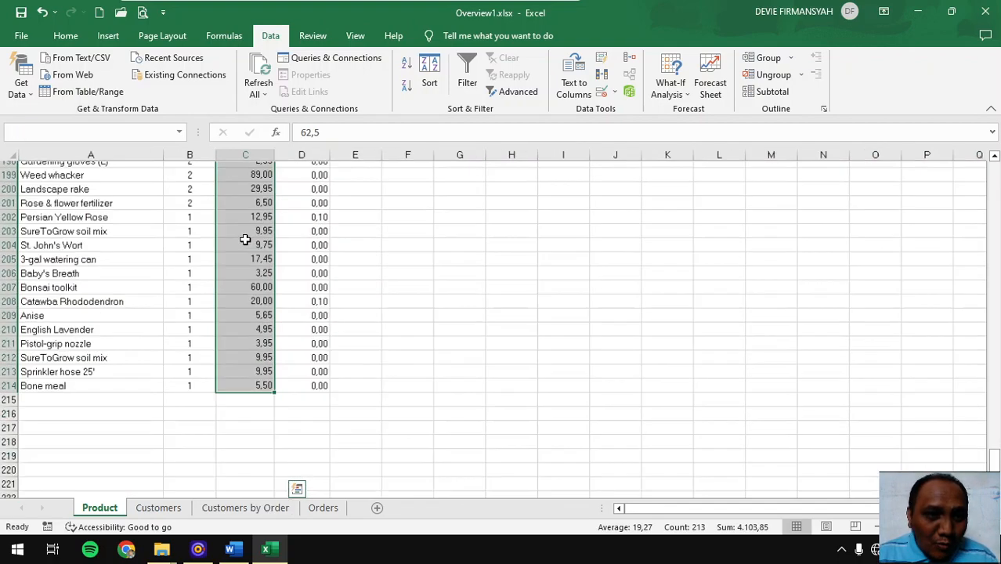
{"action": "scroll", "coordinate": [251, 244], "scroll_direction": "up", "scroll_amount": 20}
{"action": "scroll", "coordinate": [254, 248], "scroll_direction": "up", "scroll_amount": 5}
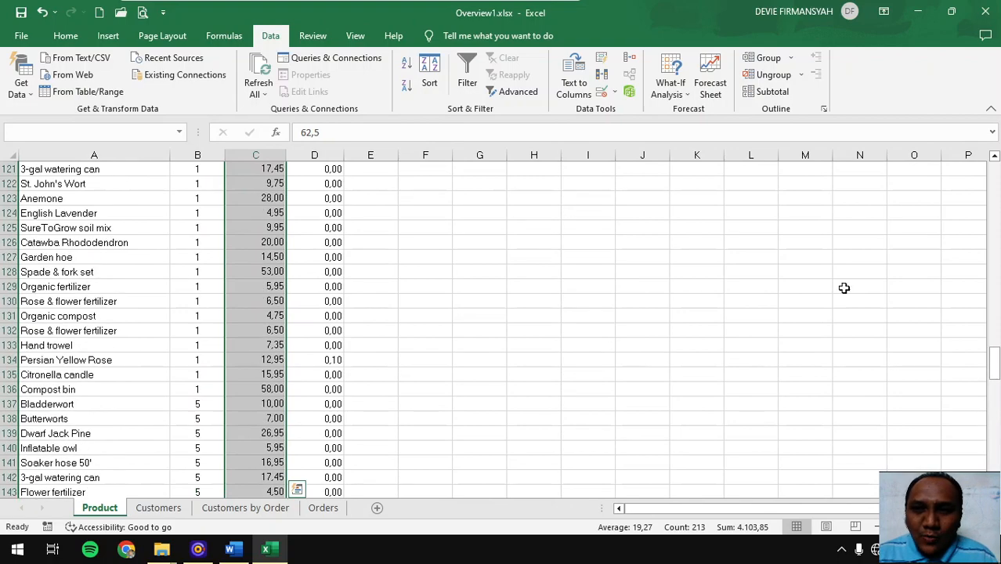
{"action": "left_click_drag", "start_coordinate": [994, 364], "coordinate": [995, 162]}
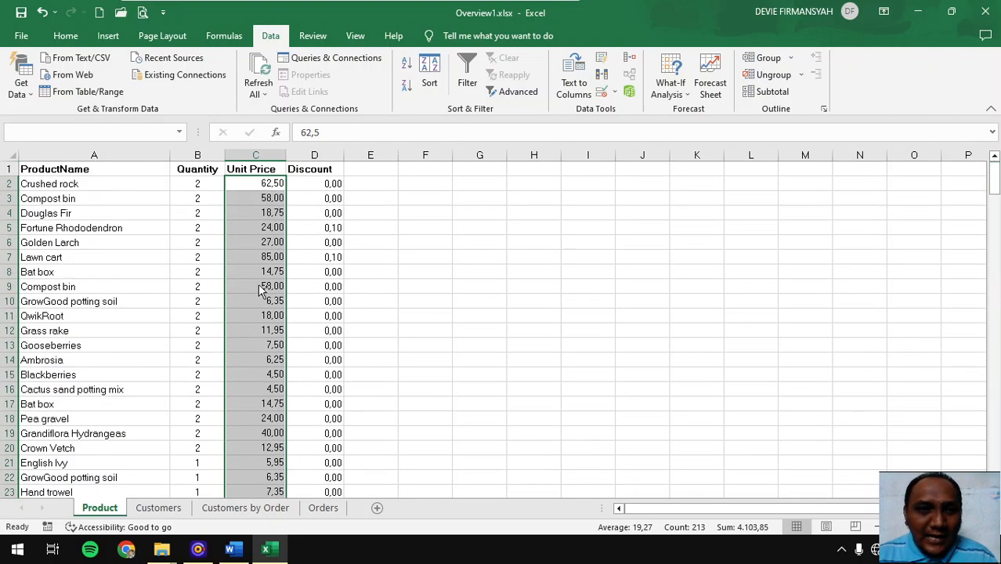
{"action": "scroll", "coordinate": [290, 277], "scroll_direction": "up", "scroll_amount": 2}
{"action": "scroll", "coordinate": [291, 278], "scroll_direction": "up", "scroll_amount": 1}
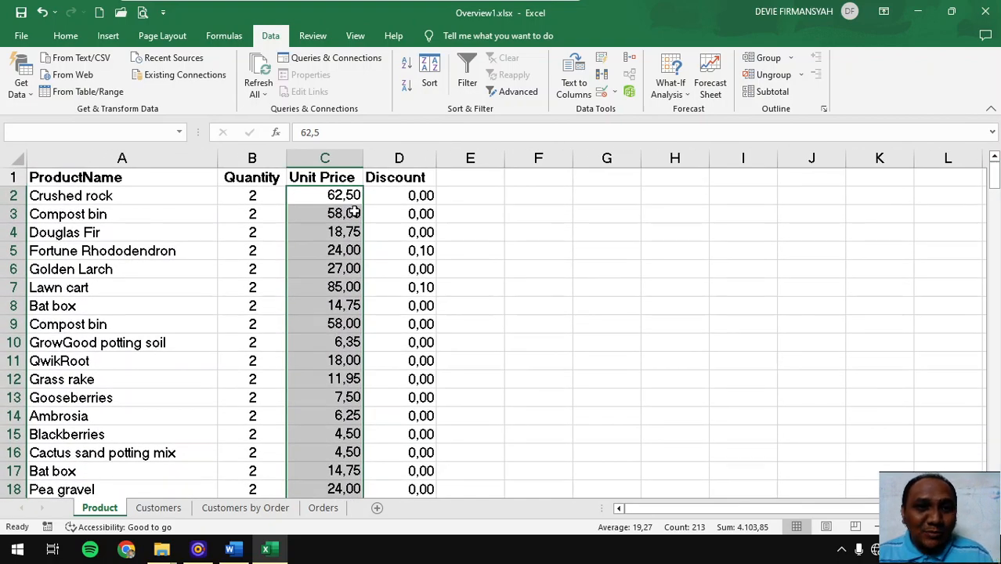
Step: Increase the selected Unit Price values to three decimal places and reduce them to one
{"action": "left_click", "coordinate": [63, 36]}
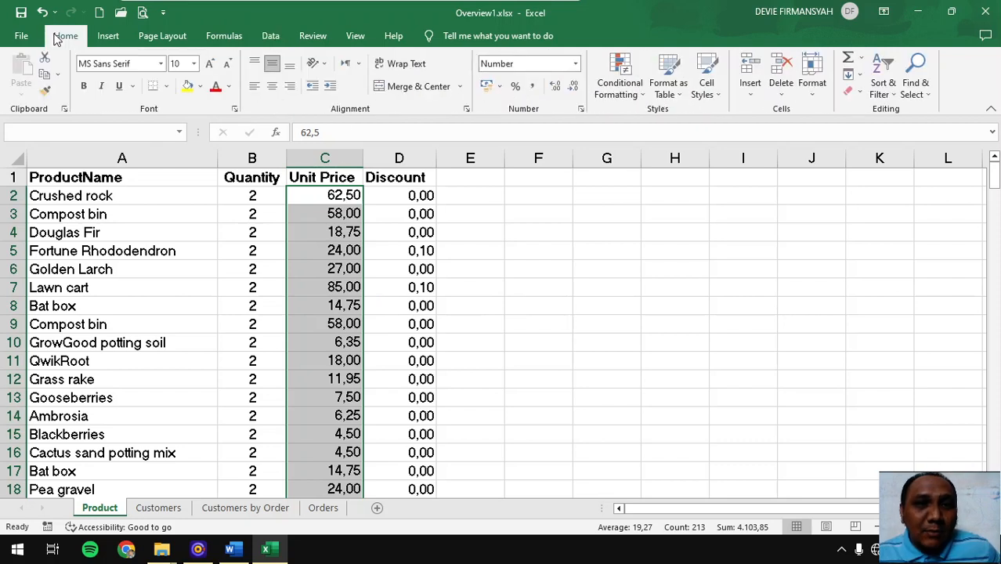
{"action": "left_click", "coordinate": [556, 88]}
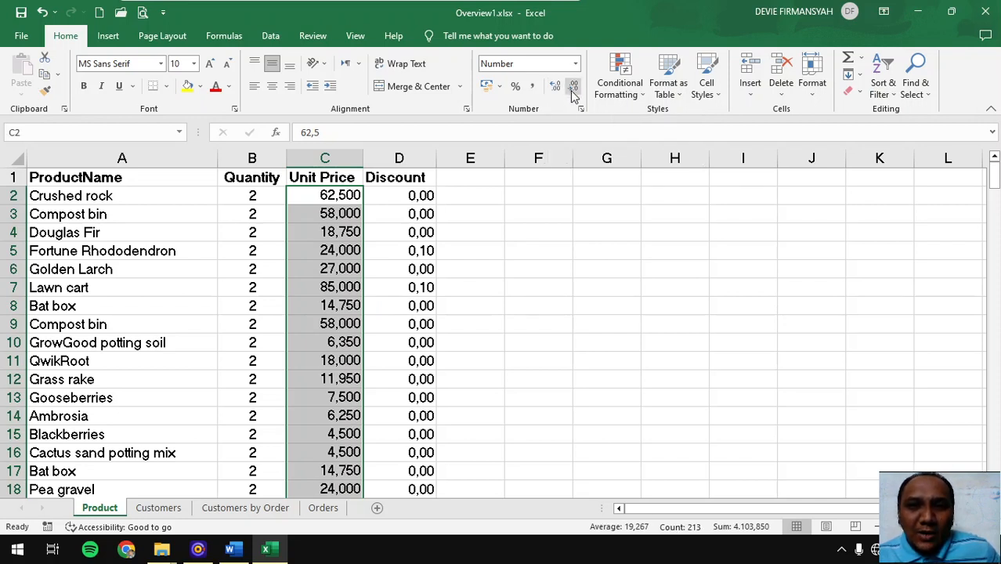
{"action": "left_click", "coordinate": [573, 88]}
{"action": "left_click", "coordinate": [572, 88]}
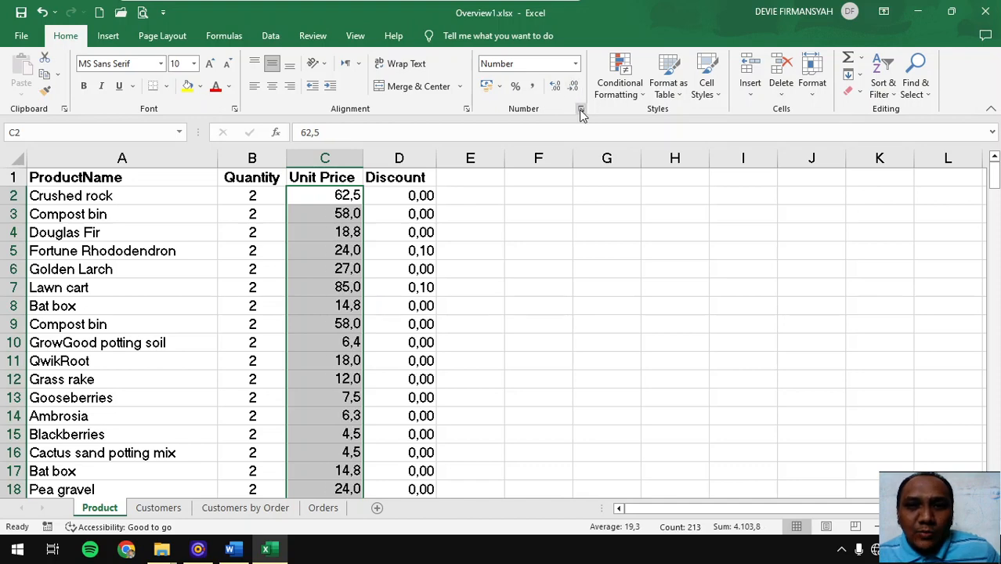
Step: Set the selected Unit Price cells to the Number format with 3 decimal places through Format Cells
{"action": "left_click", "coordinate": [581, 112]}
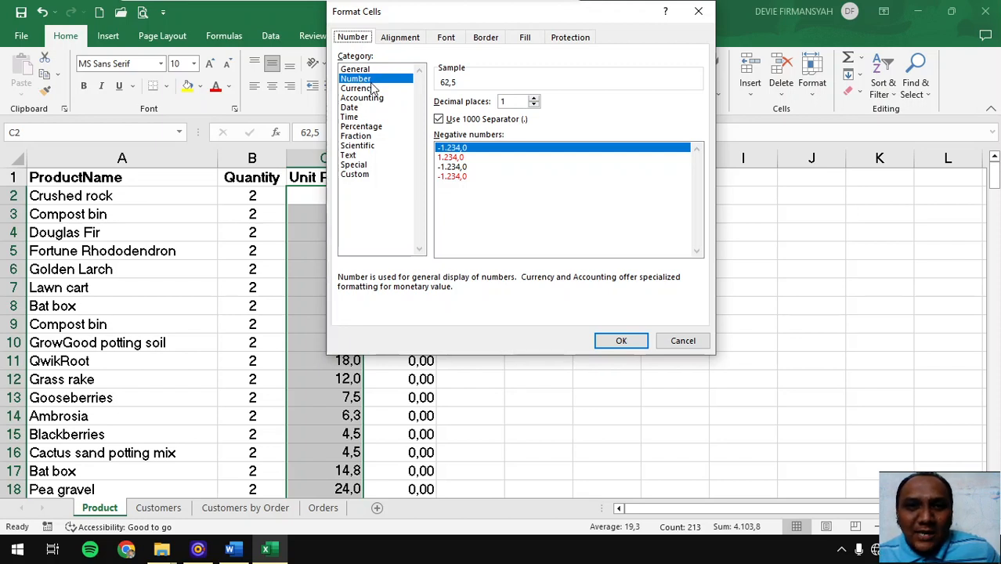
{"action": "left_click", "coordinate": [535, 100]}
{"action": "left_click", "coordinate": [535, 99]}
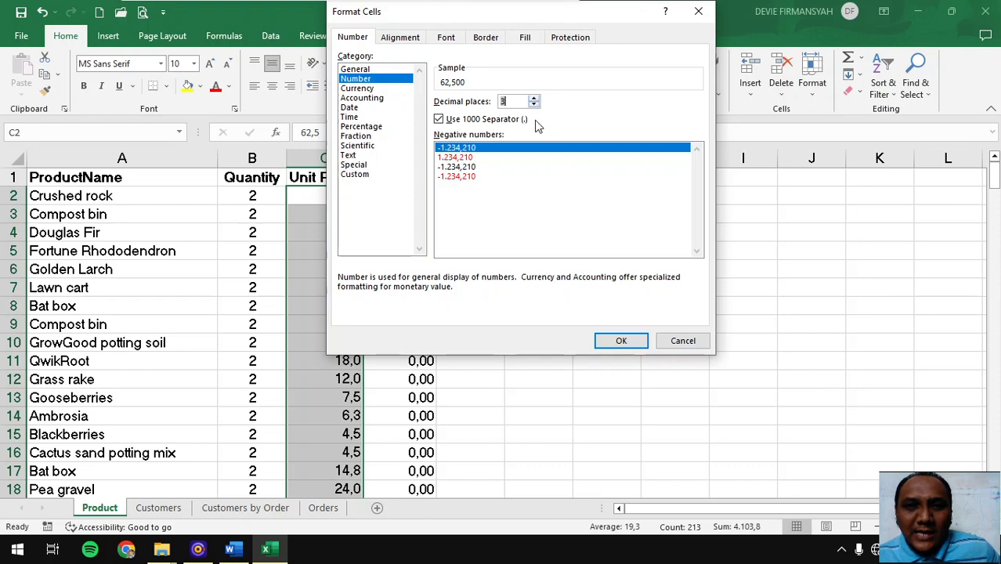
{"action": "left_click", "coordinate": [623, 339]}
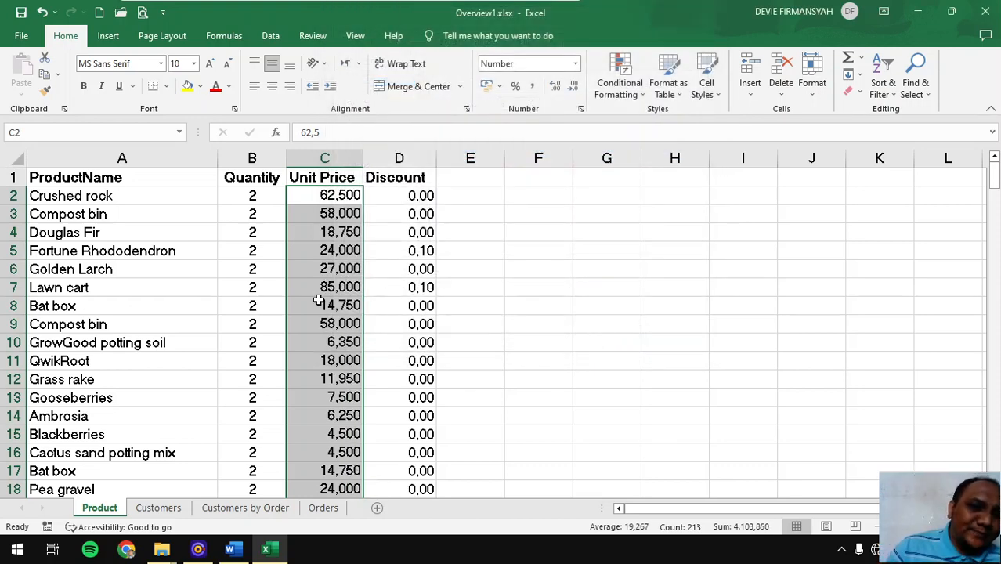
Step: Switch to the Word document and read Task 5, highlighting the automatic formatting method, "Order Total" and "above-average" wording
{"action": "left_click", "coordinate": [229, 549]}
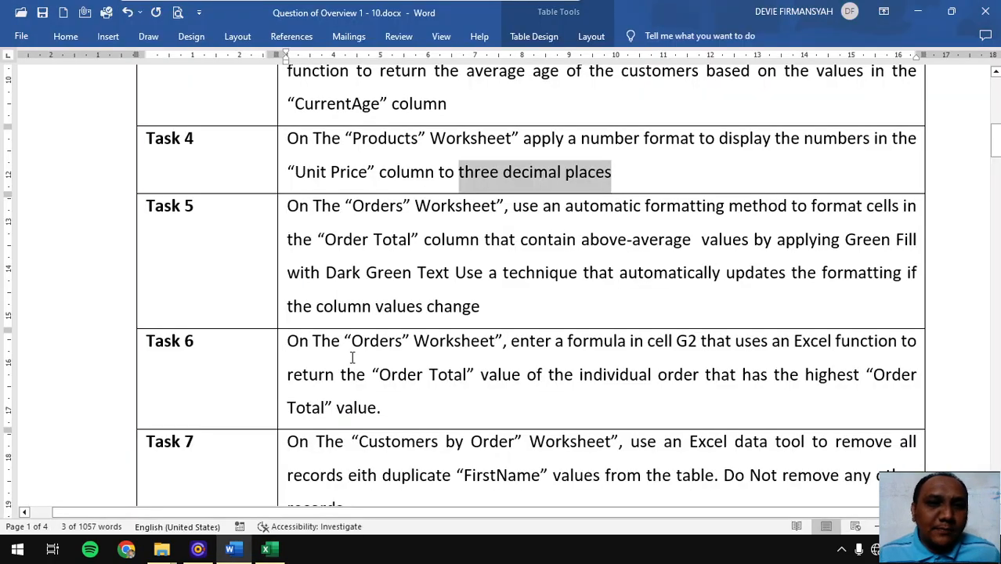
{"action": "scroll", "coordinate": [382, 225], "scroll_direction": "down", "scroll_amount": 2}
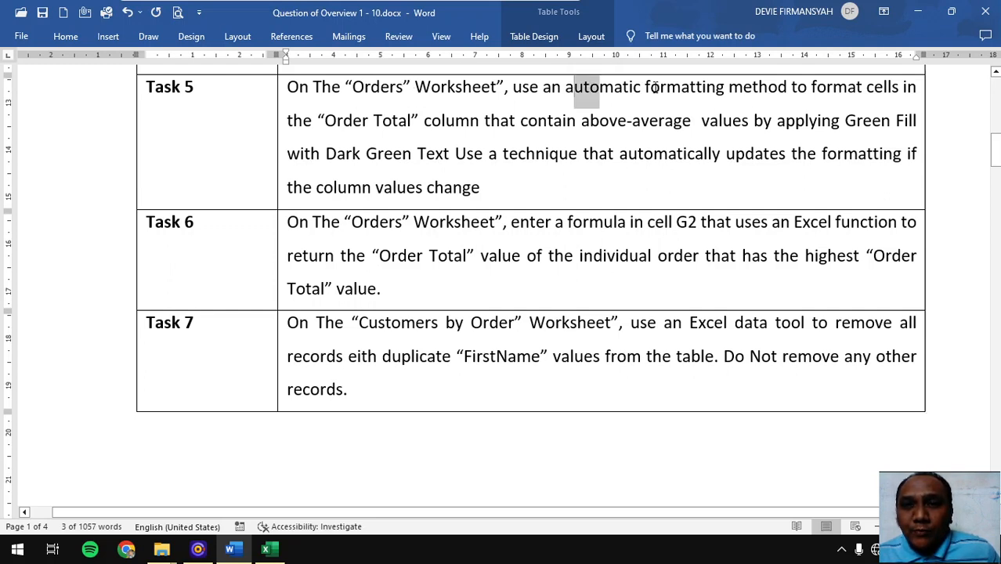
{"action": "left_click_drag", "start_coordinate": [572, 86], "coordinate": [902, 91]}
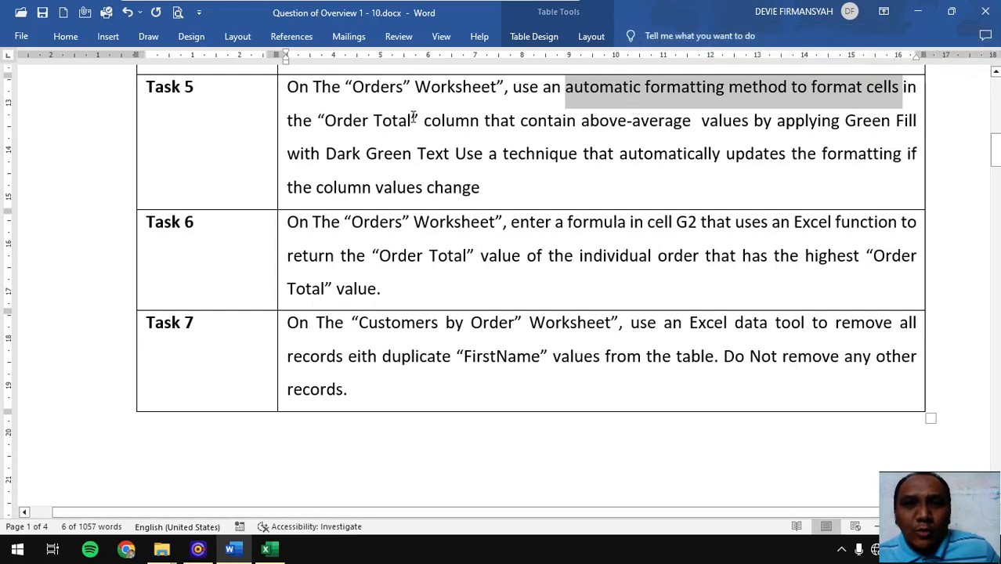
{"action": "left_click_drag", "start_coordinate": [401, 120], "coordinate": [324, 120]}
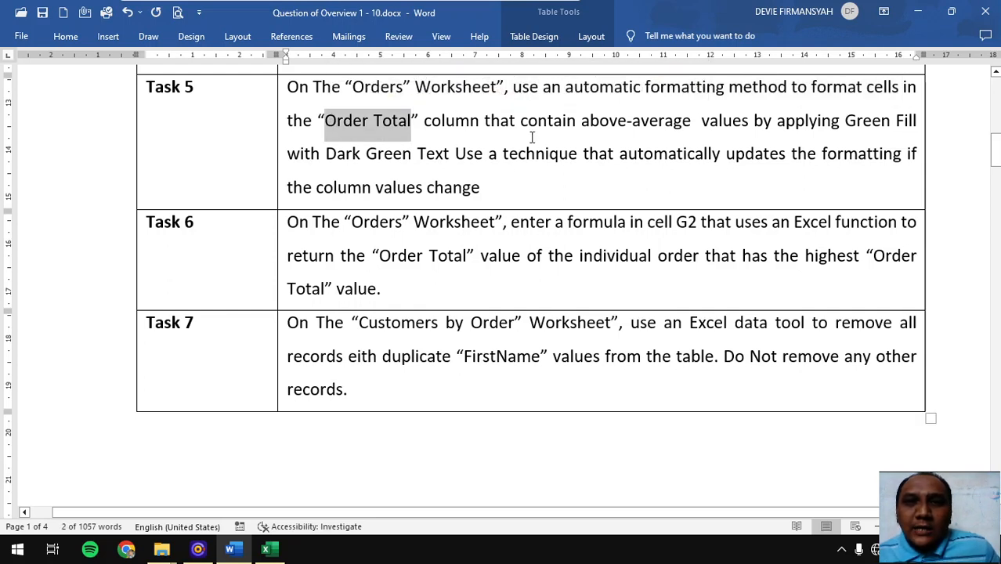
{"action": "left_click_drag", "start_coordinate": [583, 120], "coordinate": [669, 125]}
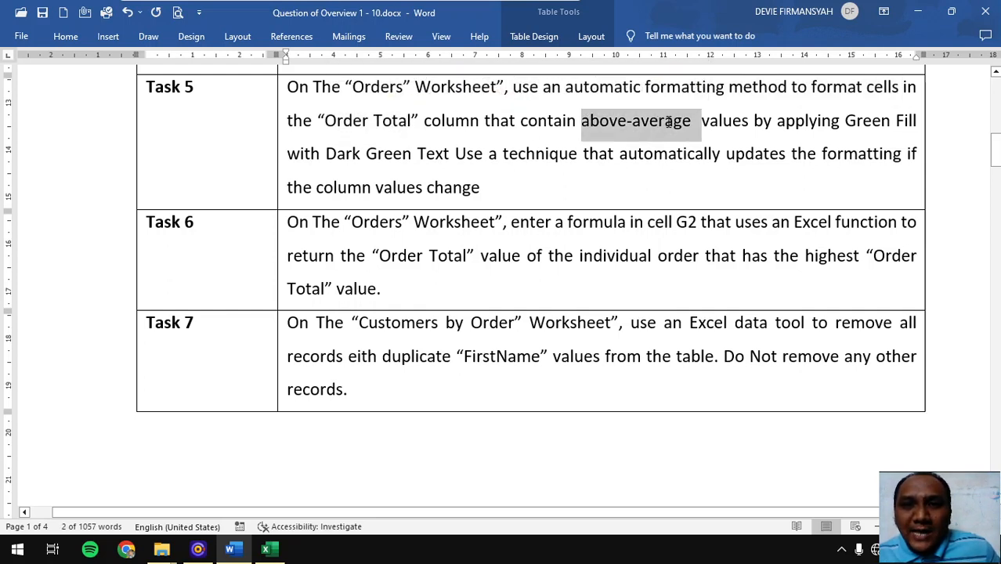
{"action": "triple_click", "coordinate": [845, 126]}
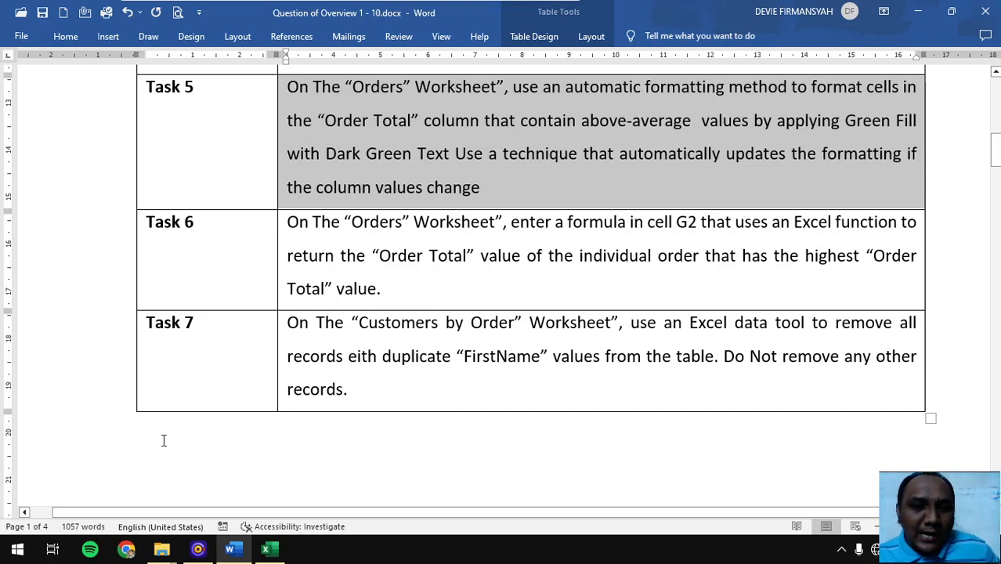
Step: Switch to Excel and select all Order Total values from D2 down to D214 on the Orders sheet
{"action": "left_click", "coordinate": [266, 550]}
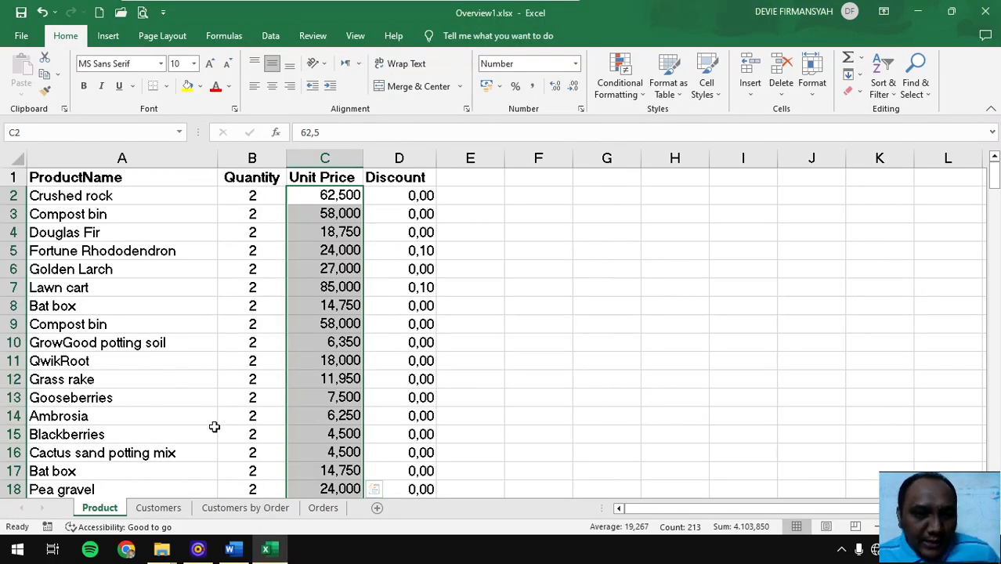
{"action": "left_click", "coordinate": [321, 508]}
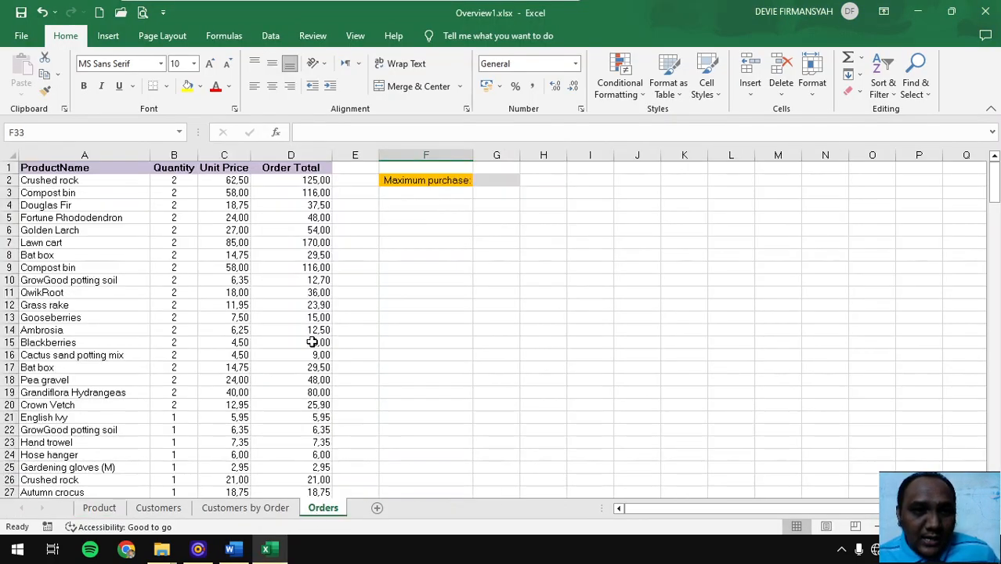
{"action": "left_click", "coordinate": [310, 181]}
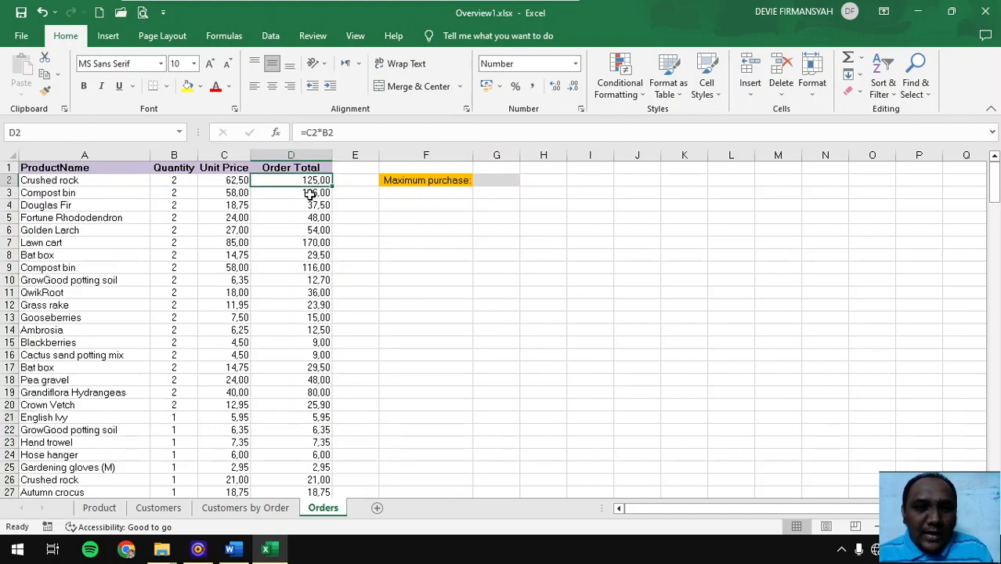
{"action": "key", "text": "ctrl+shift+Down"}
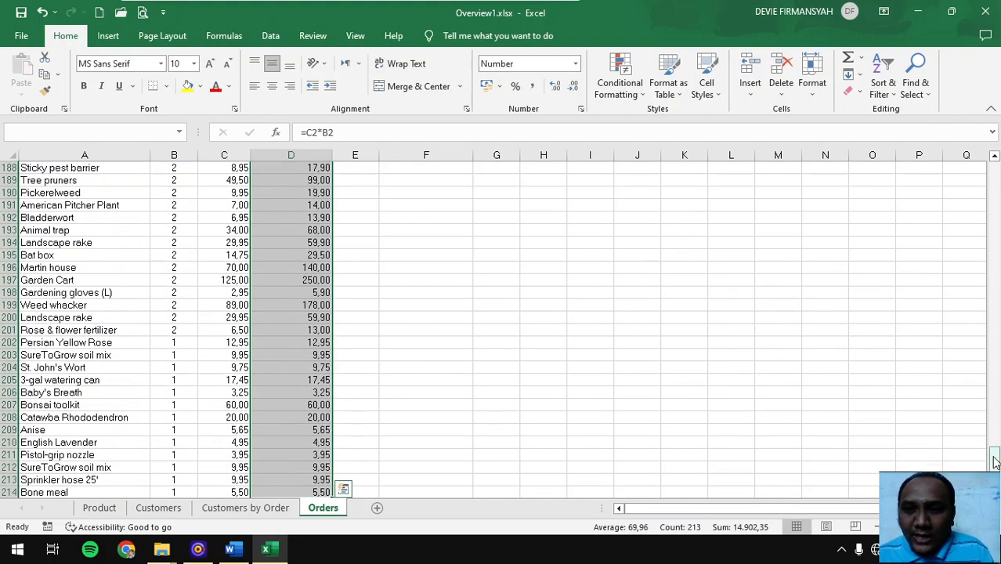
{"action": "left_click_drag", "start_coordinate": [994, 462], "coordinate": [994, 168]}
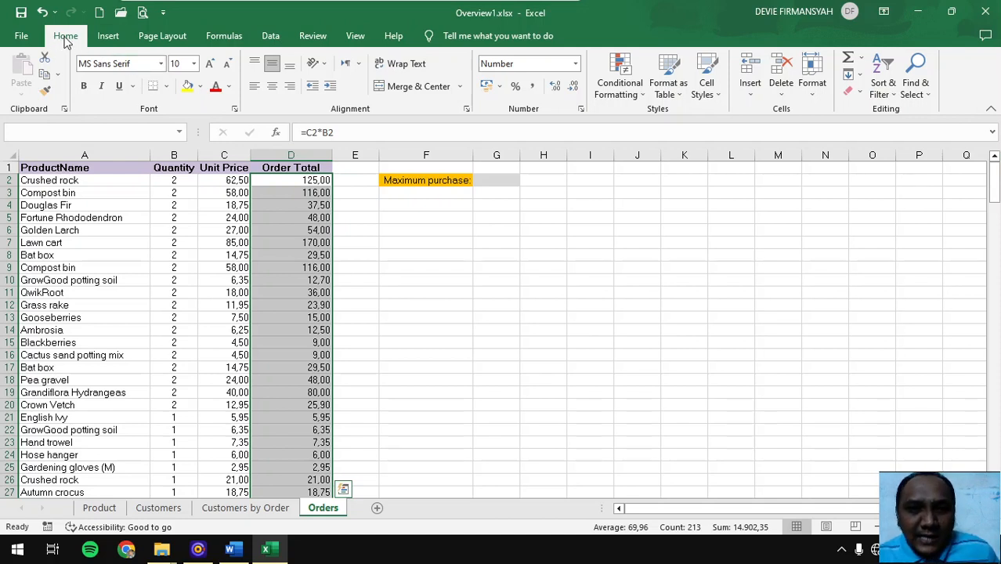
Step: Apply an Above Average conditional formatting rule to the selected Order Total cells with Green Fill with Dark Green Text
{"action": "left_click", "coordinate": [620, 92]}
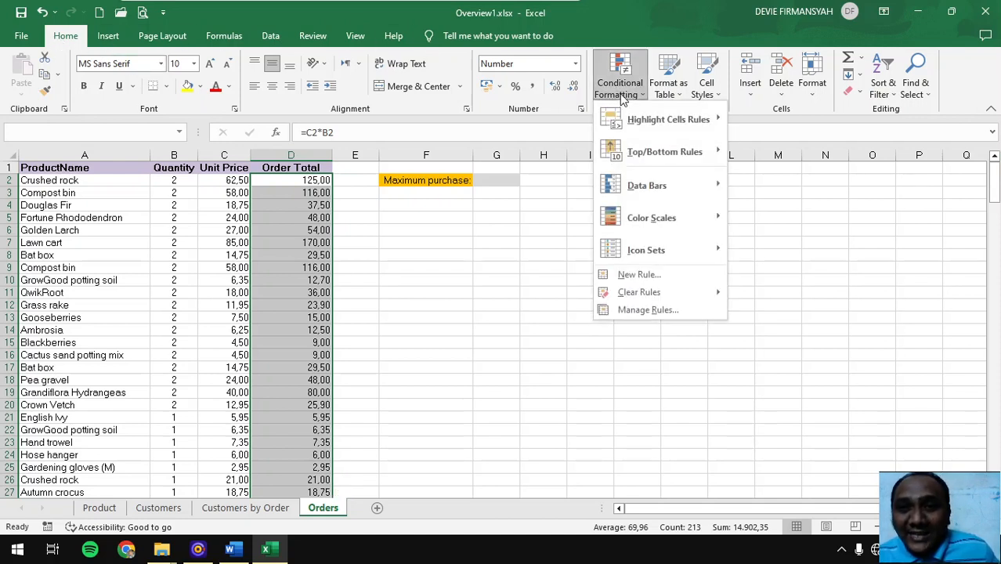
{"action": "mouse_move", "coordinate": [662, 152]}
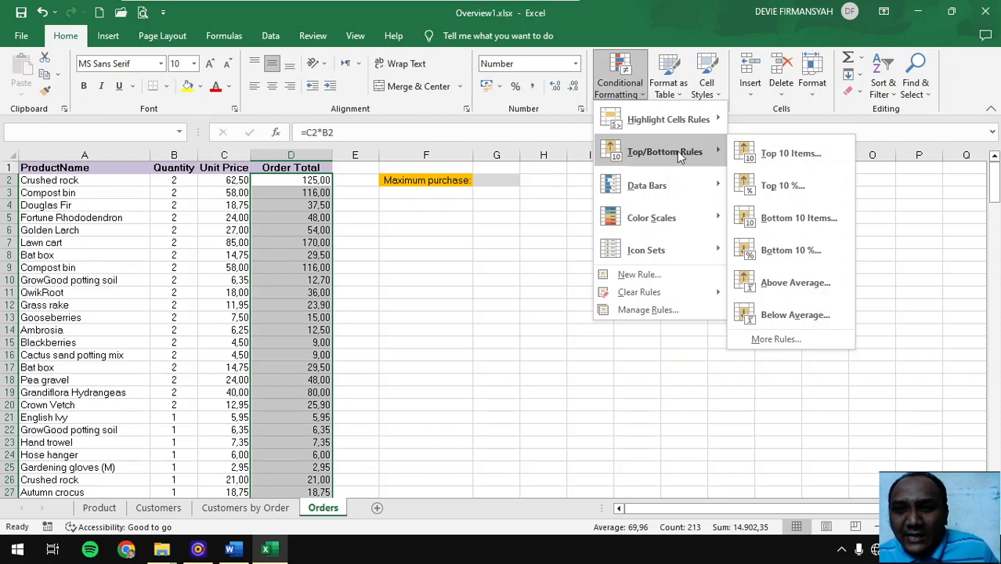
{"action": "left_click", "coordinate": [782, 285]}
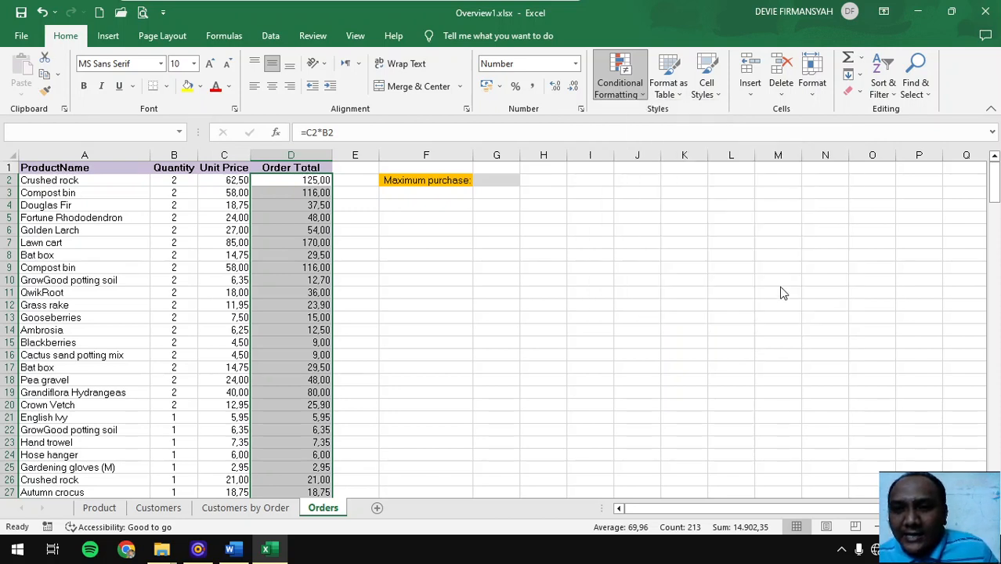
{"action": "left_click", "coordinate": [639, 195]}
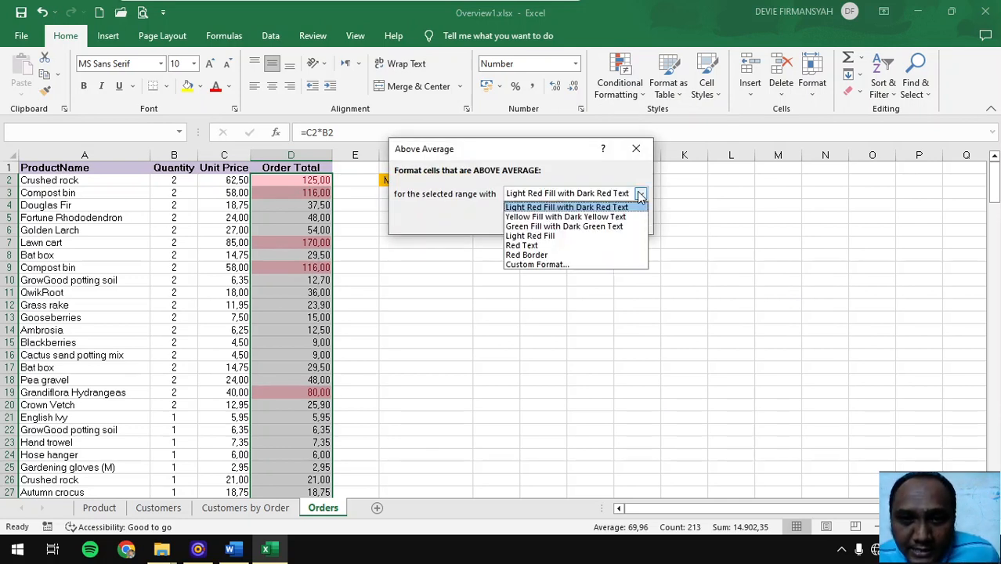
{"action": "left_click", "coordinate": [542, 226]}
{"action": "left_click", "coordinate": [558, 221]}
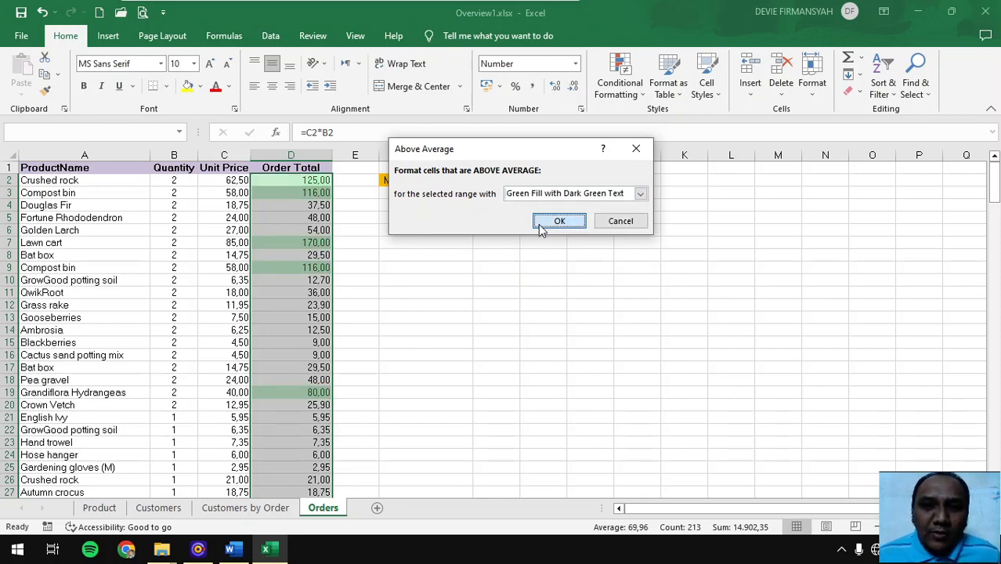
Step: Switch to the Word document and read Task 6, highlighting the target cell reference "G2"
{"action": "left_click", "coordinate": [234, 553]}
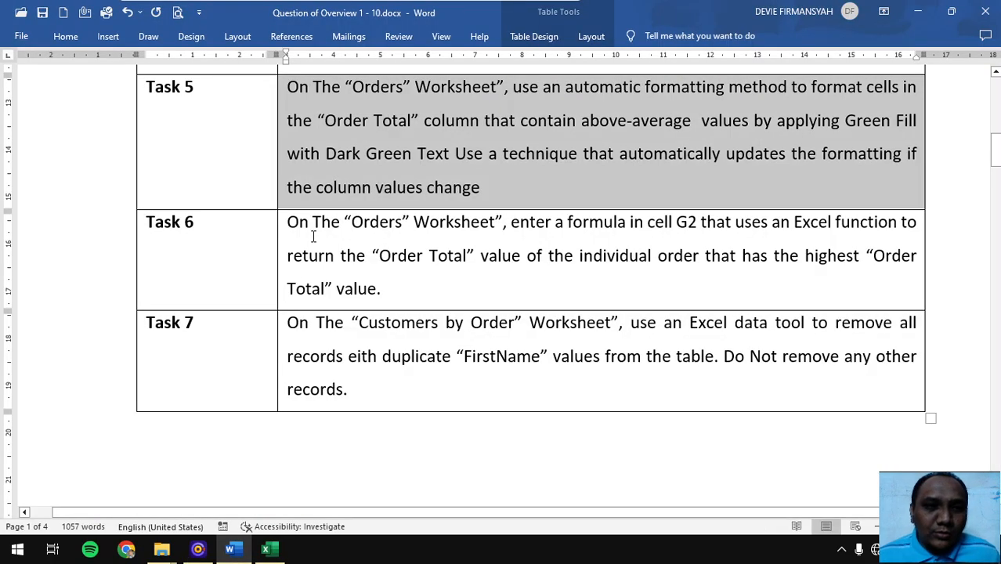
{"action": "scroll", "coordinate": [343, 208], "scroll_direction": "down", "scroll_amount": 3}
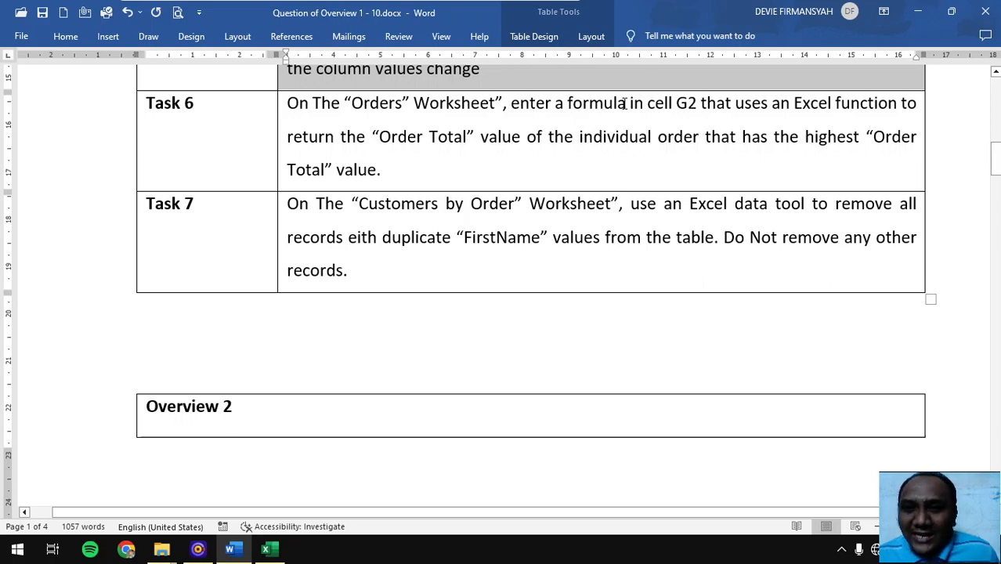
{"action": "left_click_drag", "start_coordinate": [676, 103], "coordinate": [696, 103]}
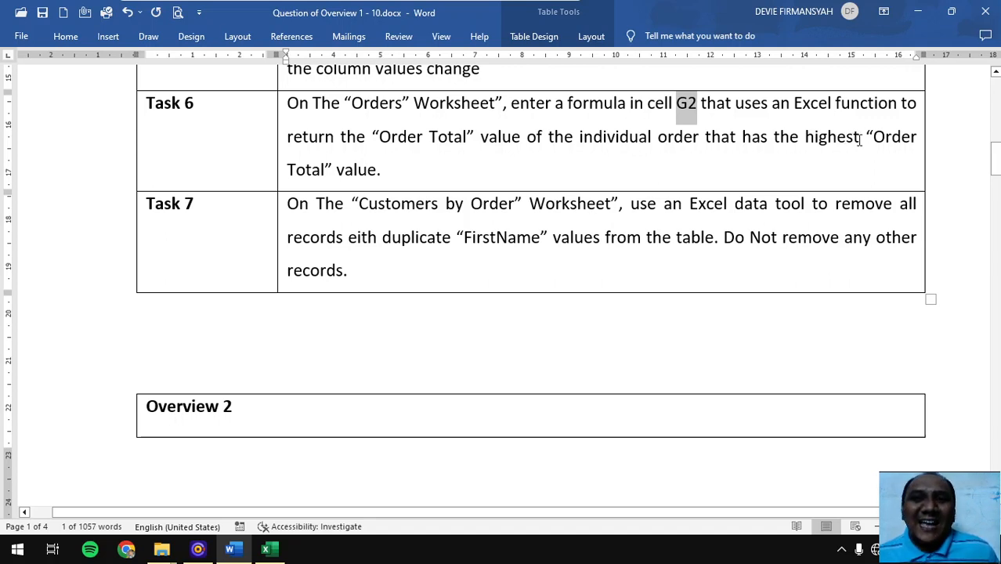
Step: Switch to Excel and enter a MAX formula over the Order Total range D2:D214 in cell G2 of the Orders sheet
{"action": "left_click", "coordinate": [267, 548]}
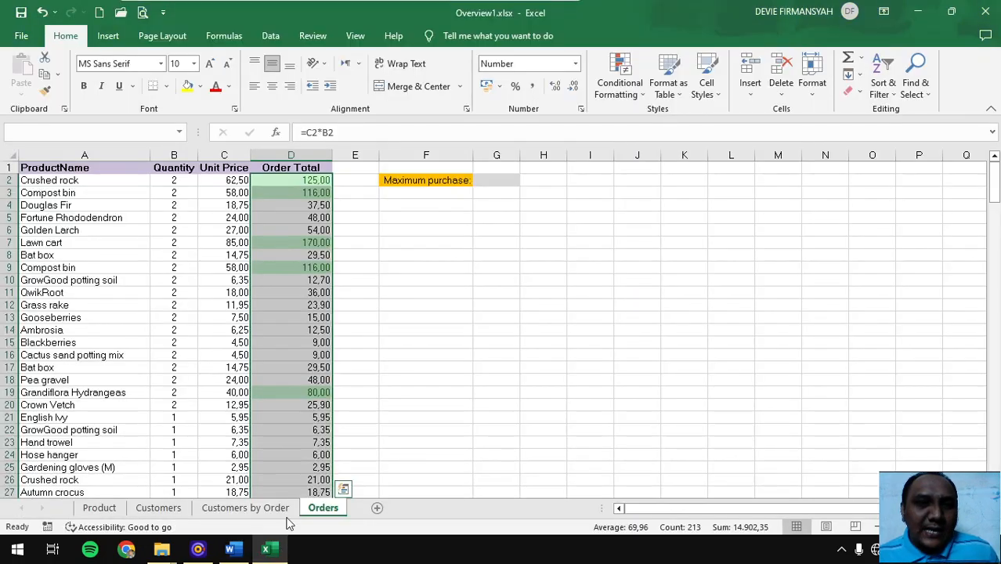
{"action": "left_click", "coordinate": [491, 181]}
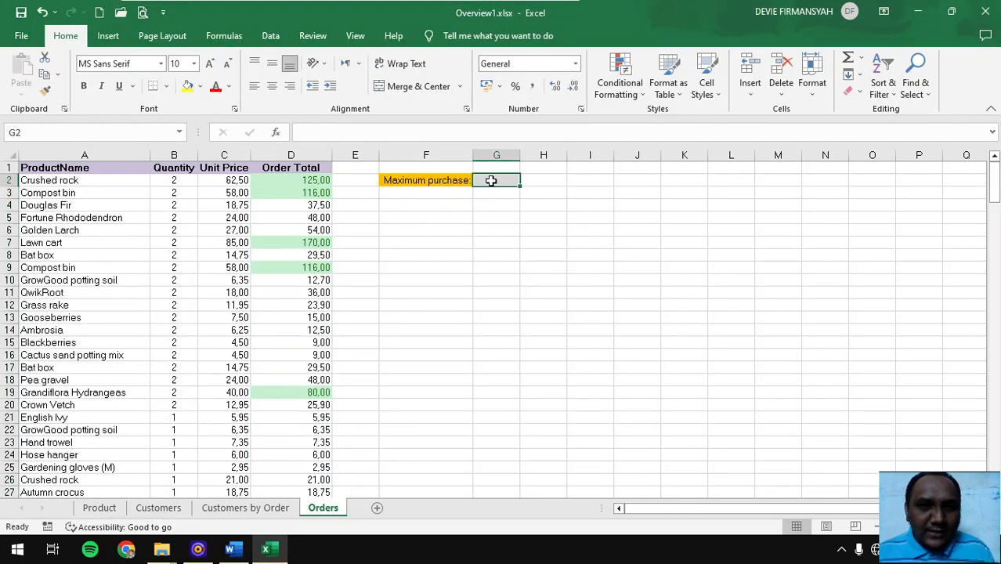
{"action": "type", "text": "=ma"}
{"action": "key", "text": "Down"}
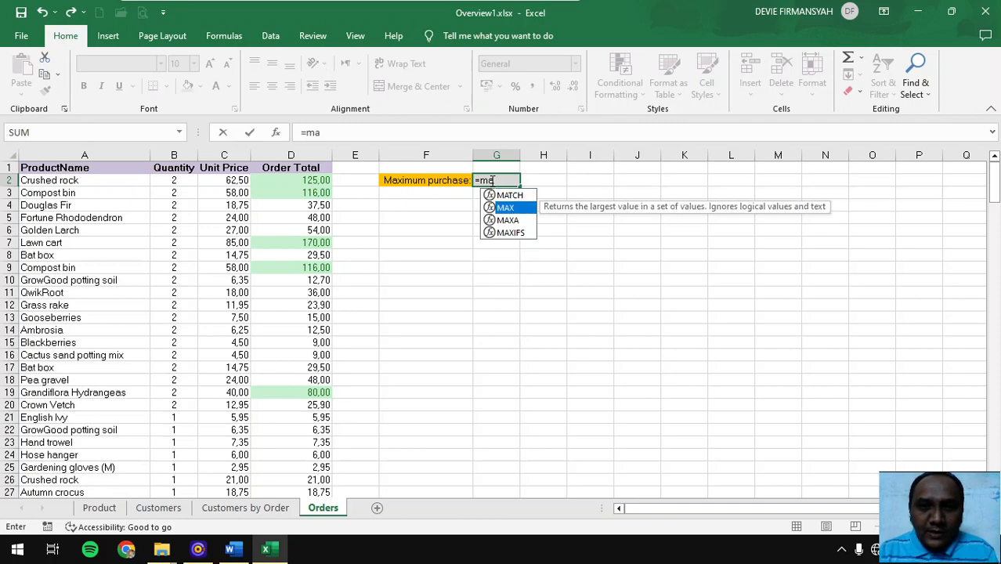
{"action": "key", "text": "Tab"}
{"action": "left_click", "coordinate": [317, 180]}
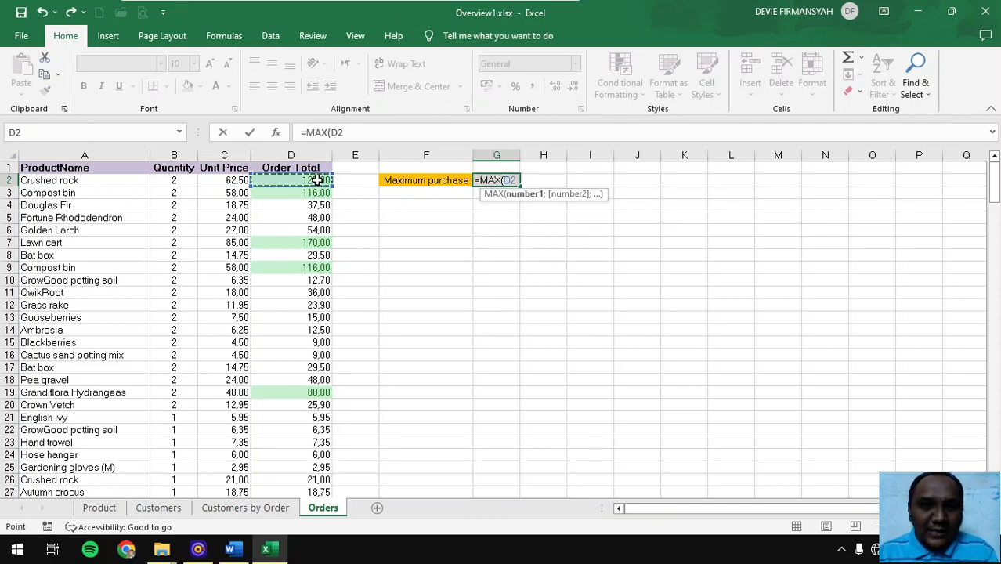
{"action": "key", "text": "ctrl+shift+Down"}
{"action": "key", "text": "Return"}
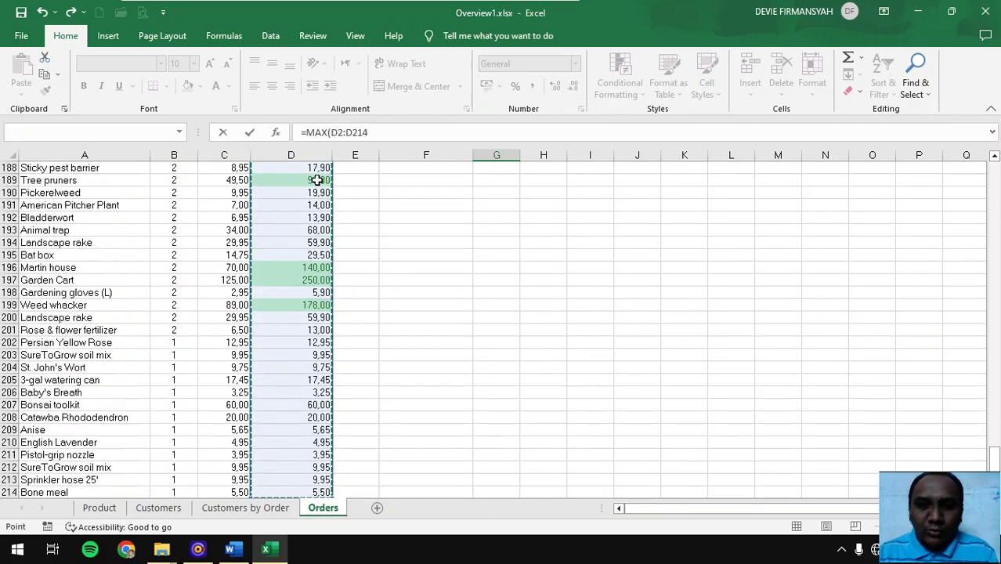
{"action": "scroll", "coordinate": [444, 248], "scroll_direction": "up", "scroll_amount": 1}
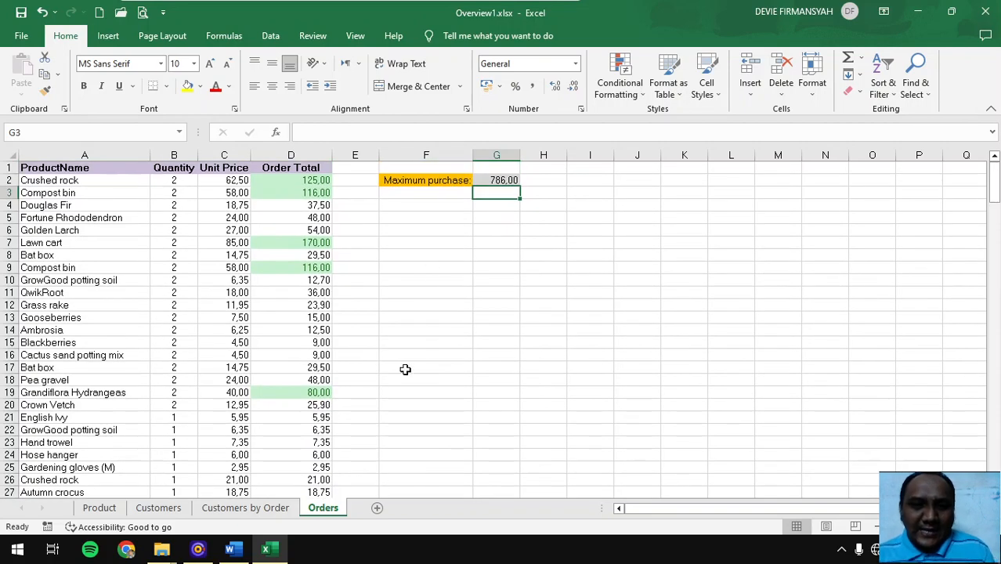
Step: Read Task 7 in the Word document, highlighting "remove all", and select FirstName cell B3 on Excel's Customers by Order sheet
{"action": "left_click", "coordinate": [231, 550]}
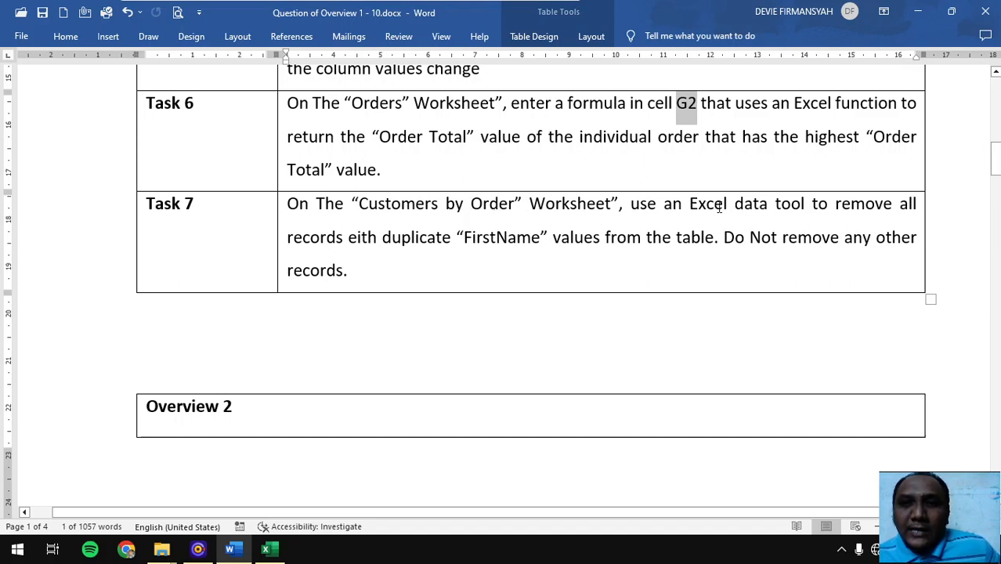
{"action": "left_click_drag", "start_coordinate": [833, 204], "coordinate": [915, 209]}
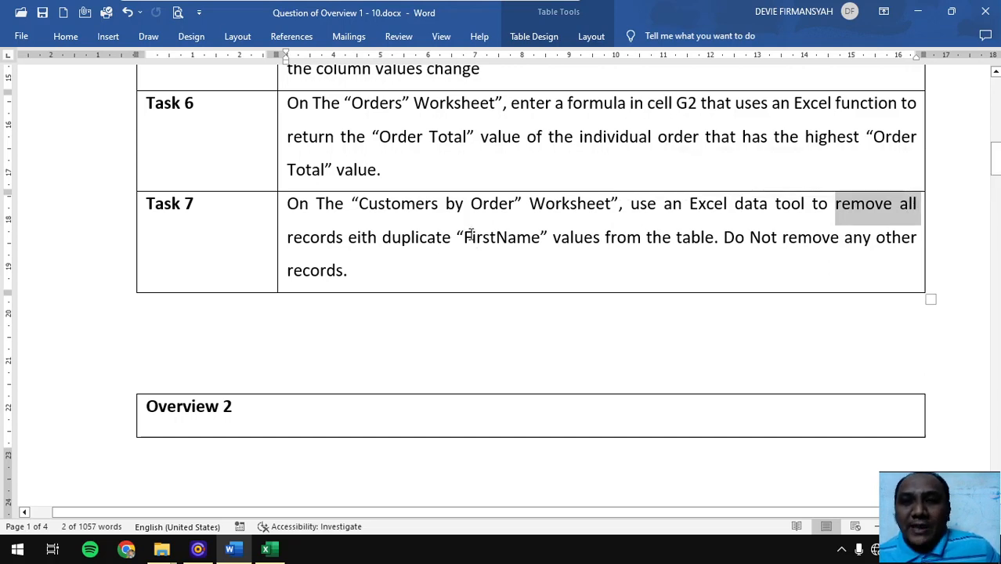
{"action": "left_click", "coordinate": [266, 549]}
{"action": "left_click", "coordinate": [257, 507]}
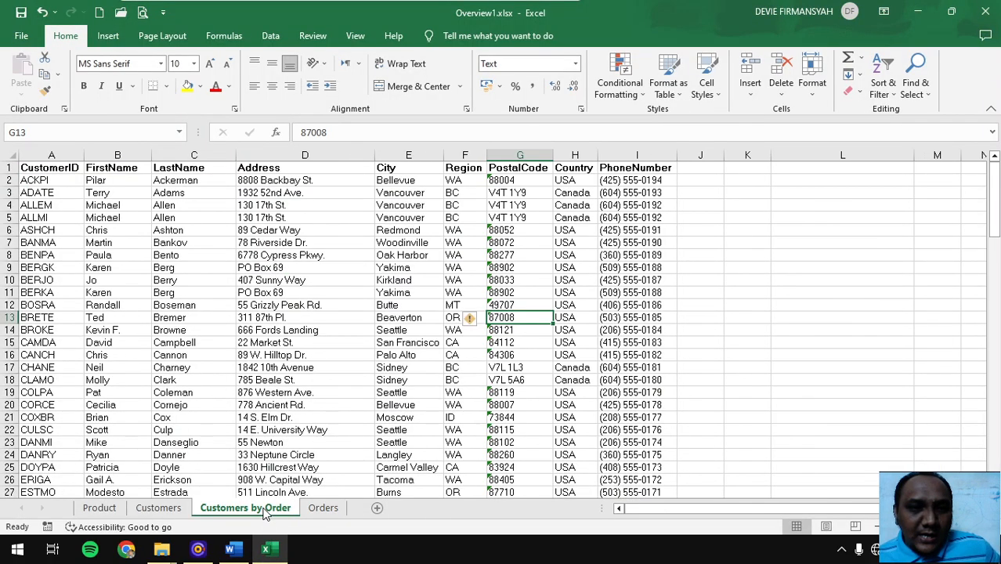
{"action": "left_click", "coordinate": [97, 194]}
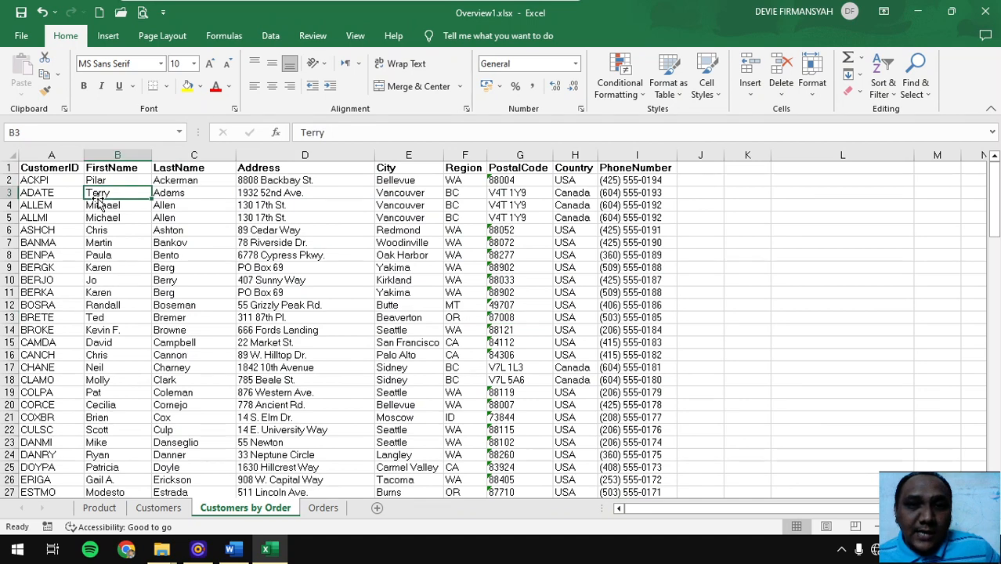
Step: Remove duplicate records from the Customers by Order table, comparing only the FirstName column
{"action": "left_click", "coordinate": [271, 36]}
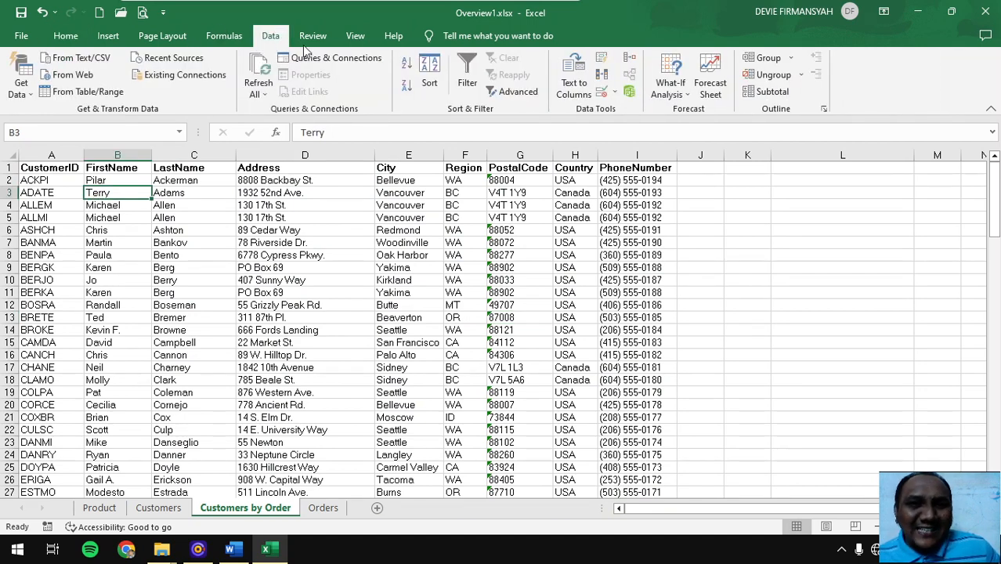
{"action": "left_click", "coordinate": [602, 80]}
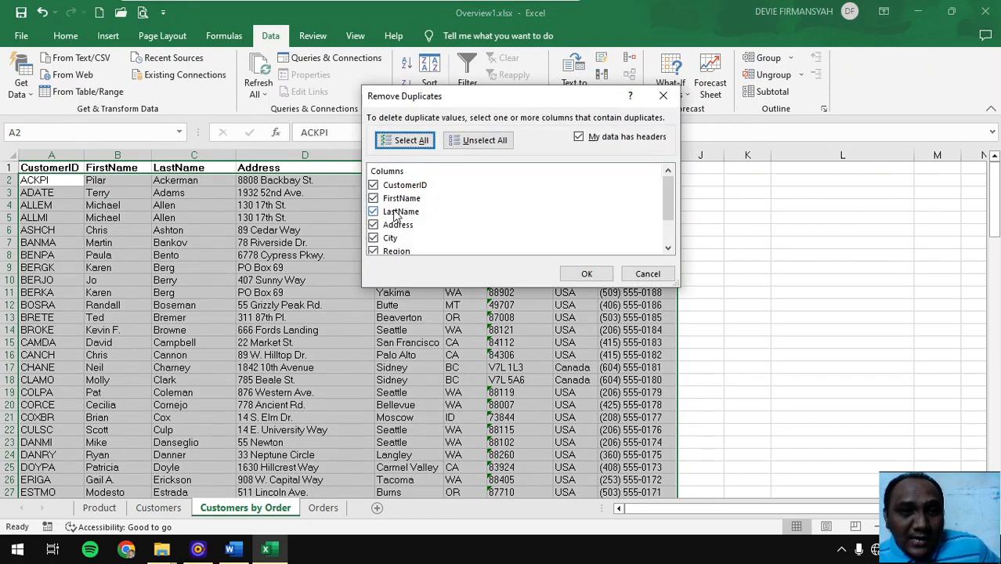
{"action": "left_click", "coordinate": [479, 144]}
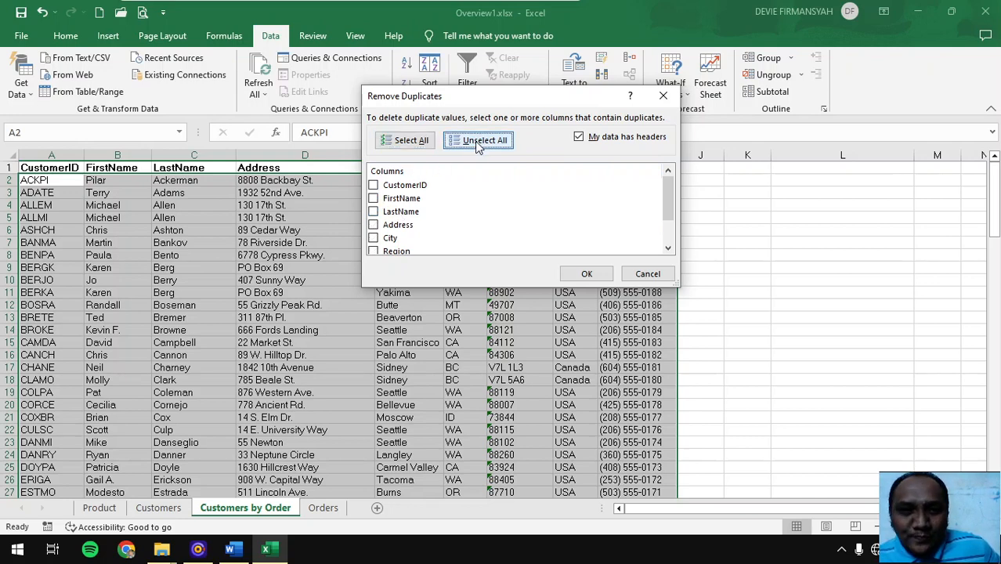
{"action": "left_click", "coordinate": [374, 200]}
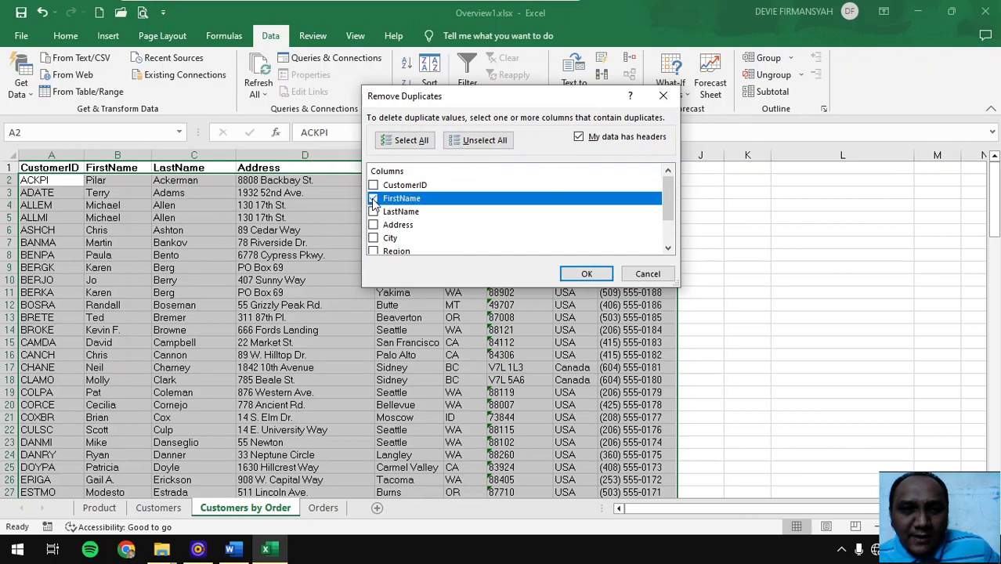
{"action": "left_click", "coordinate": [586, 276]}
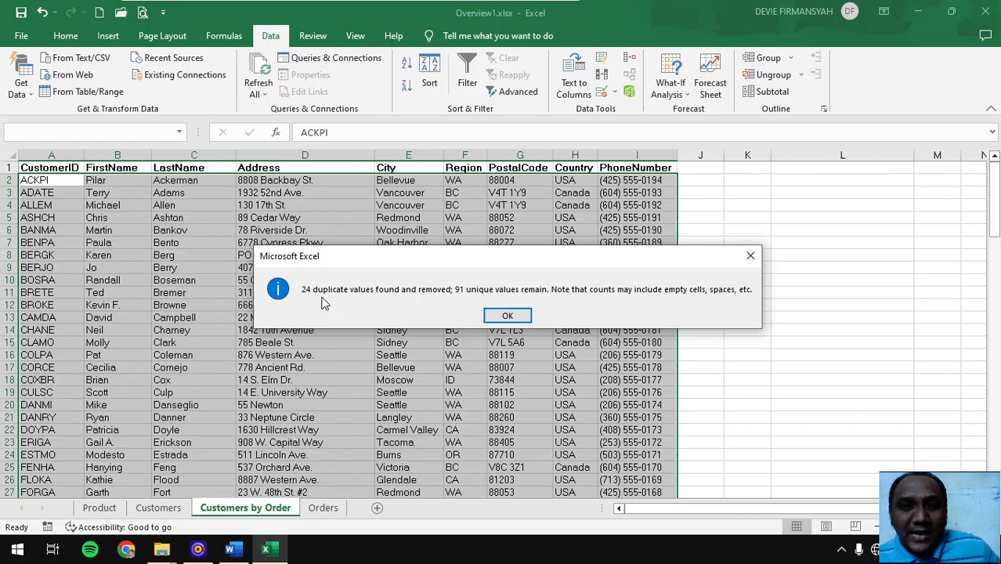
{"action": "left_click", "coordinate": [508, 316]}
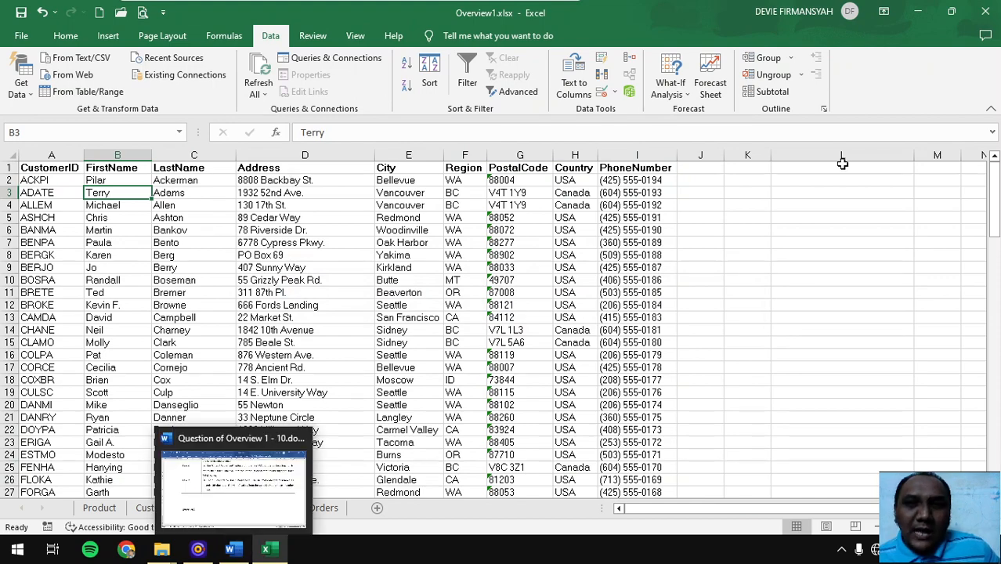
Step: Switch to the Word document, insert an empty paragraph above the Overview 2 table, and view the Overview 2 tasks
{"action": "left_click", "coordinate": [229, 549]}
{"action": "scroll", "coordinate": [313, 251], "scroll_direction": "up", "scroll_amount": 15}
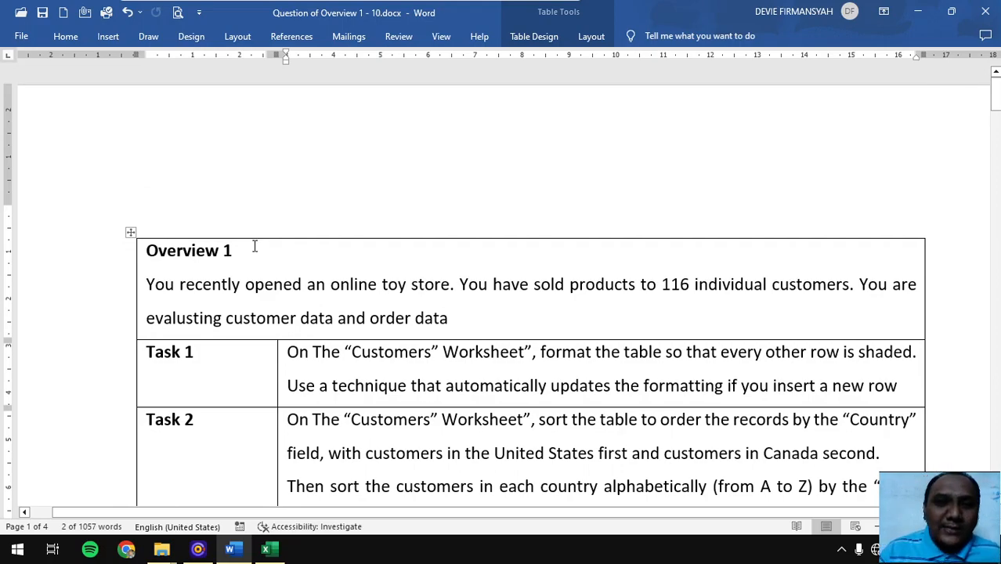
{"action": "scroll", "coordinate": [255, 246], "scroll_direction": "down", "scroll_amount": 15}
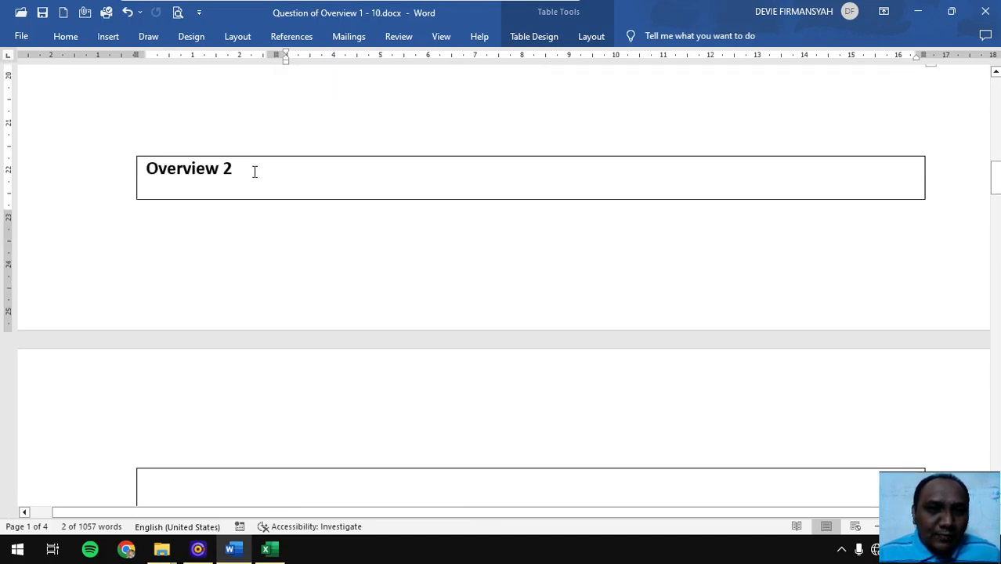
{"action": "left_click", "coordinate": [252, 143]}
{"action": "key", "text": "Return"}
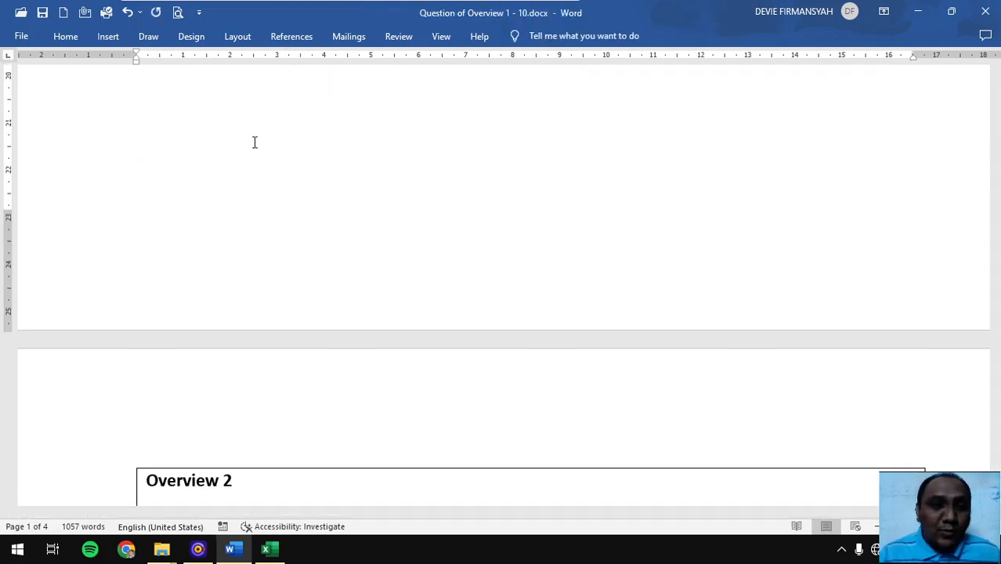
{"action": "scroll", "coordinate": [254, 142], "scroll_direction": "down", "scroll_amount": 5}
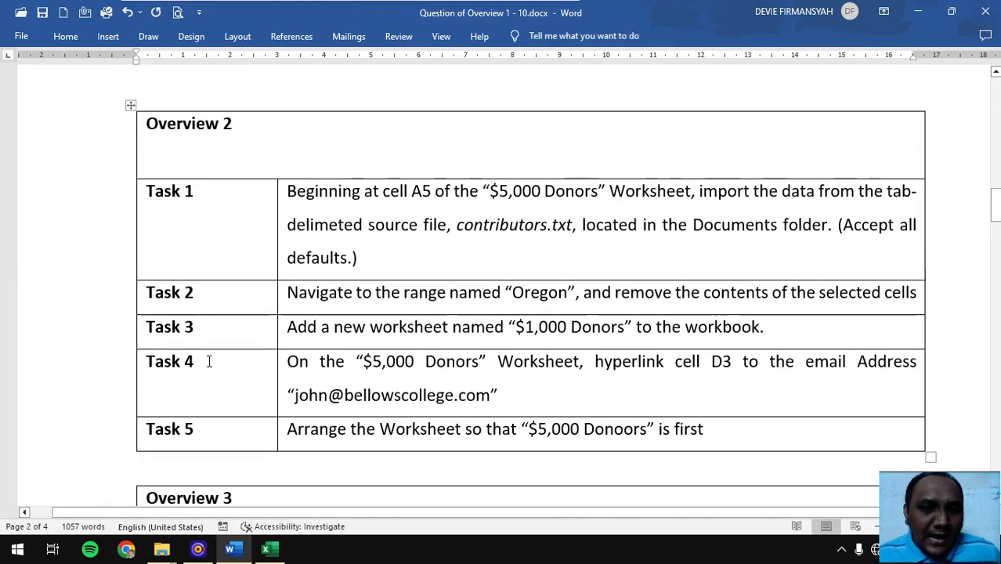
Step: Switch to Excel and close the Overview1.xlsx workbook
{"action": "left_click", "coordinate": [266, 549]}
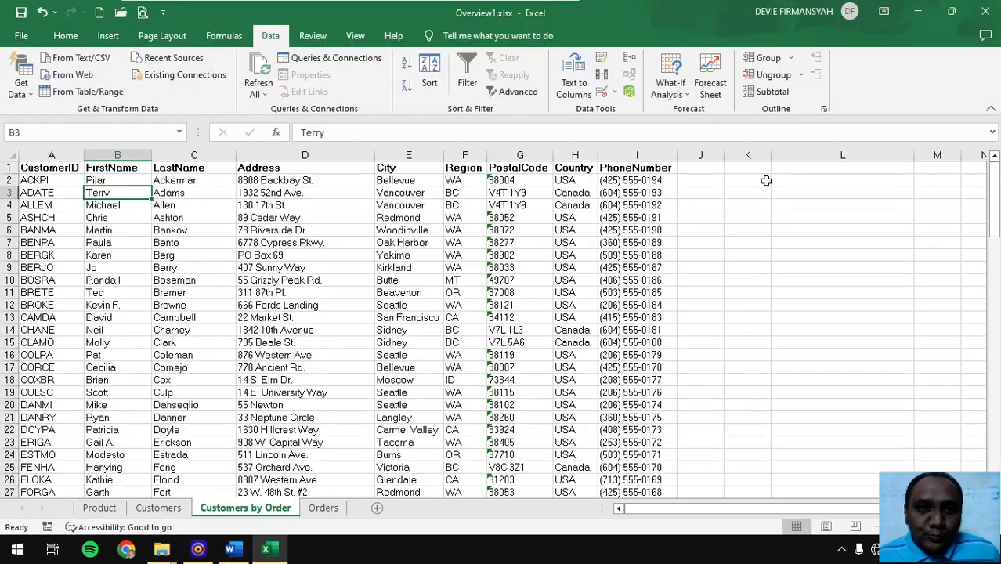
{"action": "left_click", "coordinate": [984, 11]}
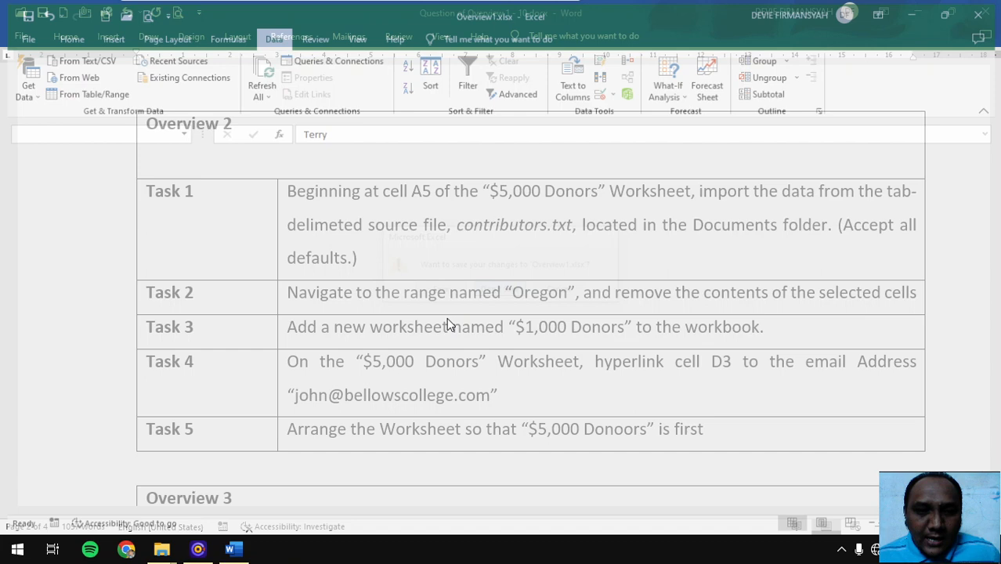
Step: Discard the changes to Overview1.xlsx, switch to File Explorer, and open Overview 2.xlsx from the Overview 2 folder in File MOS Excel
{"action": "left_click", "coordinate": [499, 290]}
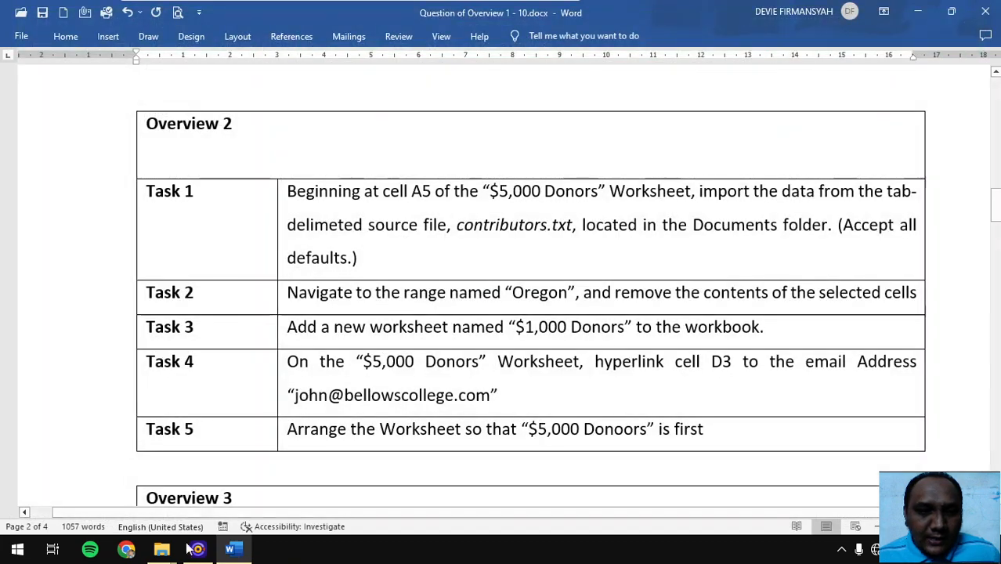
{"action": "mouse_move", "coordinate": [162, 548]}
{"action": "left_click", "coordinate": [134, 501]}
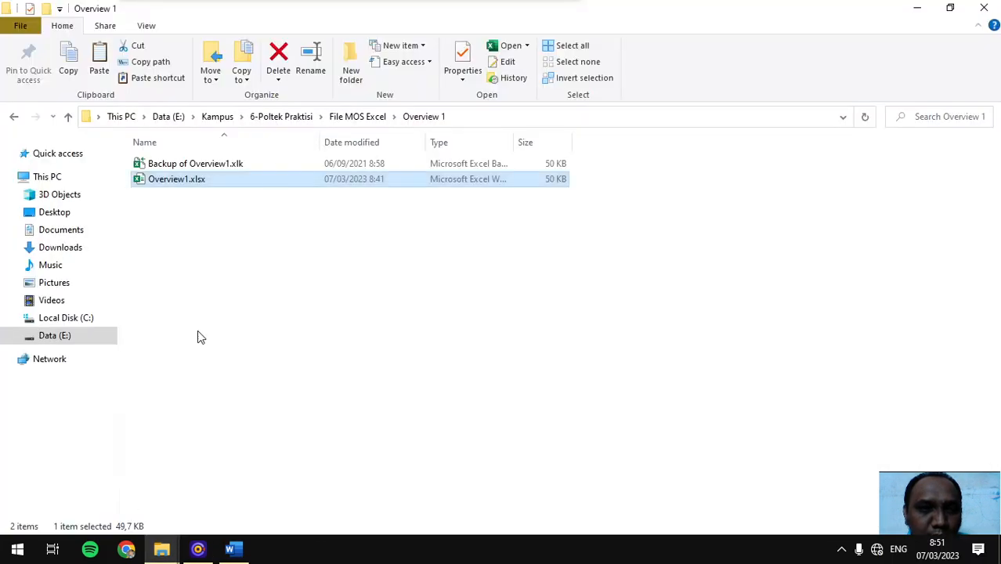
{"action": "left_click", "coordinate": [361, 117]}
{"action": "double_click", "coordinate": [228, 179]}
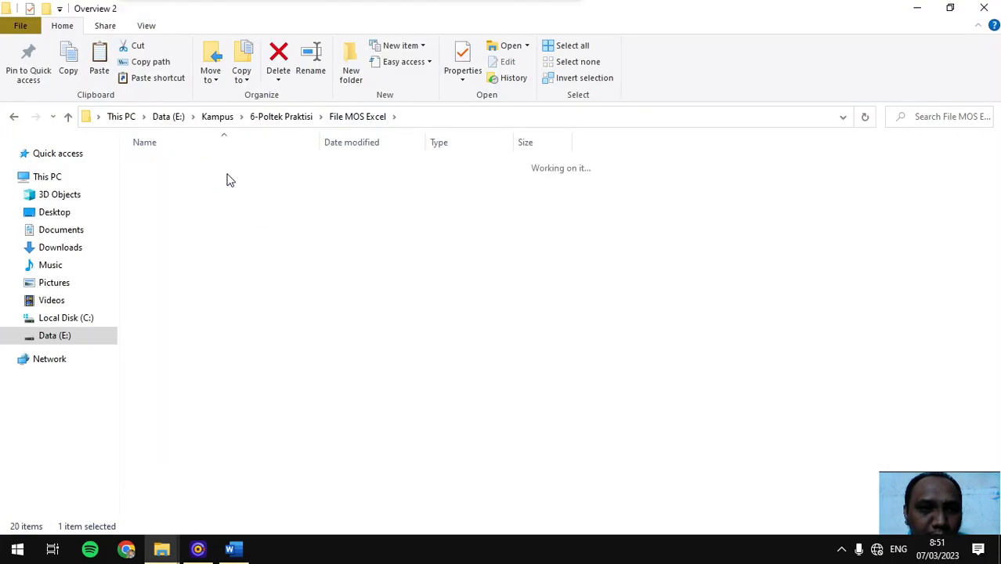
{"action": "double_click", "coordinate": [202, 195]}
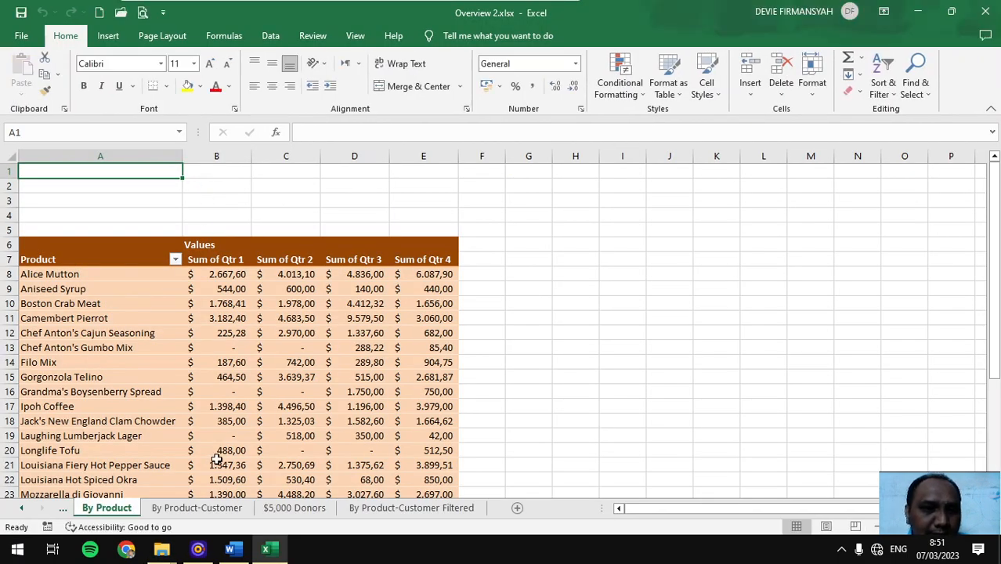
Step: Read Overview 2 Task 1 in the Word document, highlighting "import", and select cell A5 on Excel's $5,000 Donors sheet
{"action": "left_click", "coordinate": [229, 549]}
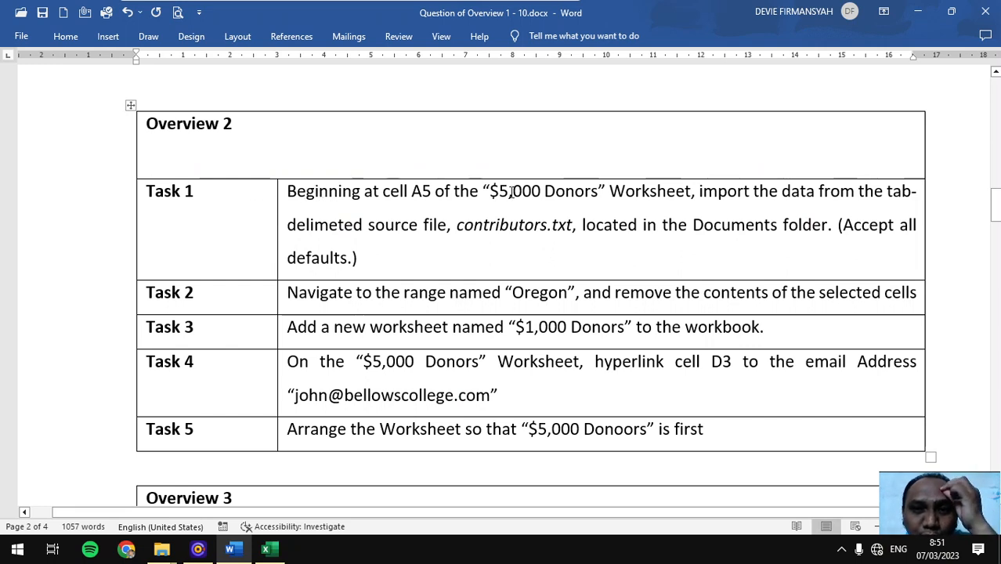
{"action": "left_click_drag", "start_coordinate": [699, 195], "coordinate": [744, 191]}
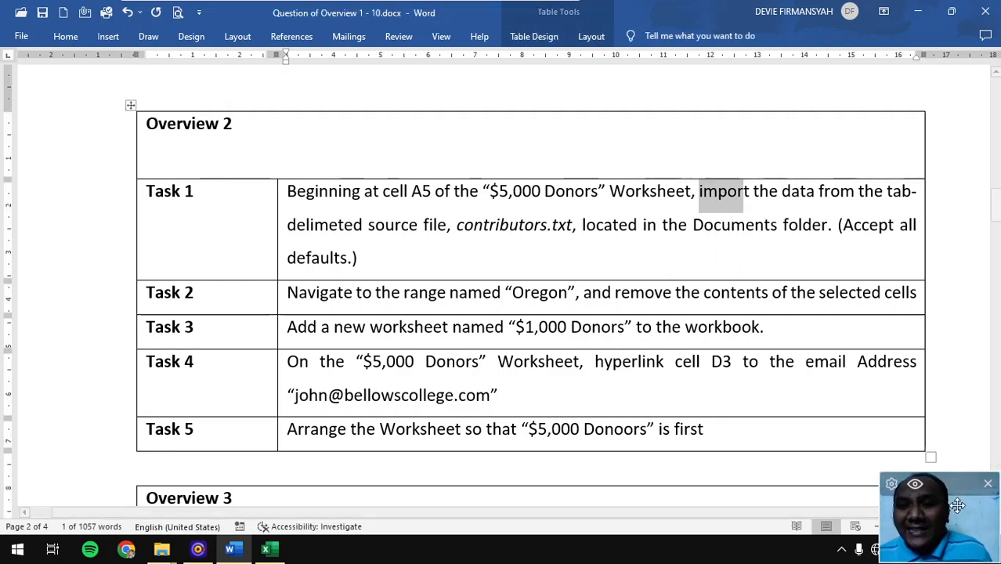
{"action": "mouse_move", "coordinate": [944, 479]}
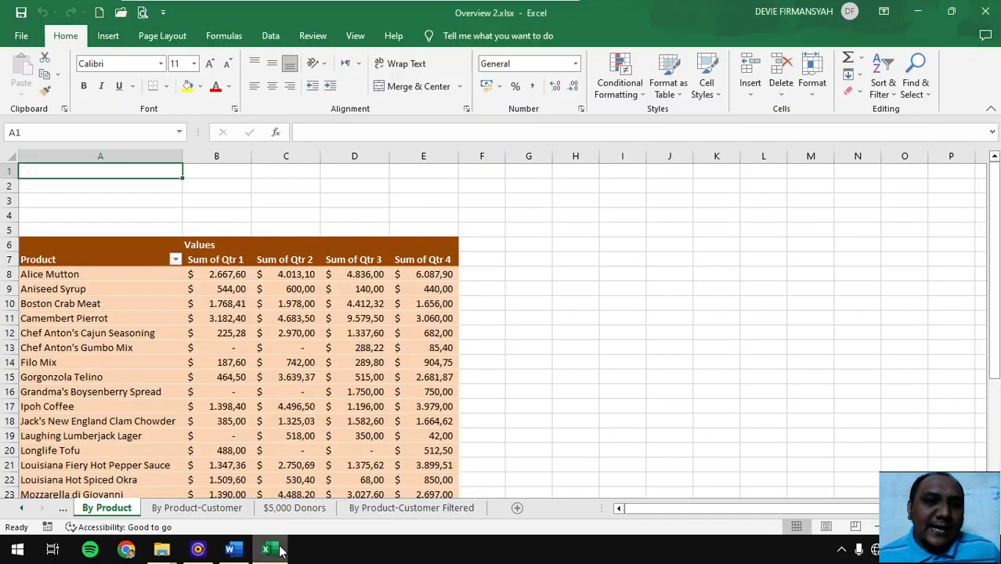
{"action": "left_click", "coordinate": [266, 548]}
{"action": "left_click", "coordinate": [294, 508]}
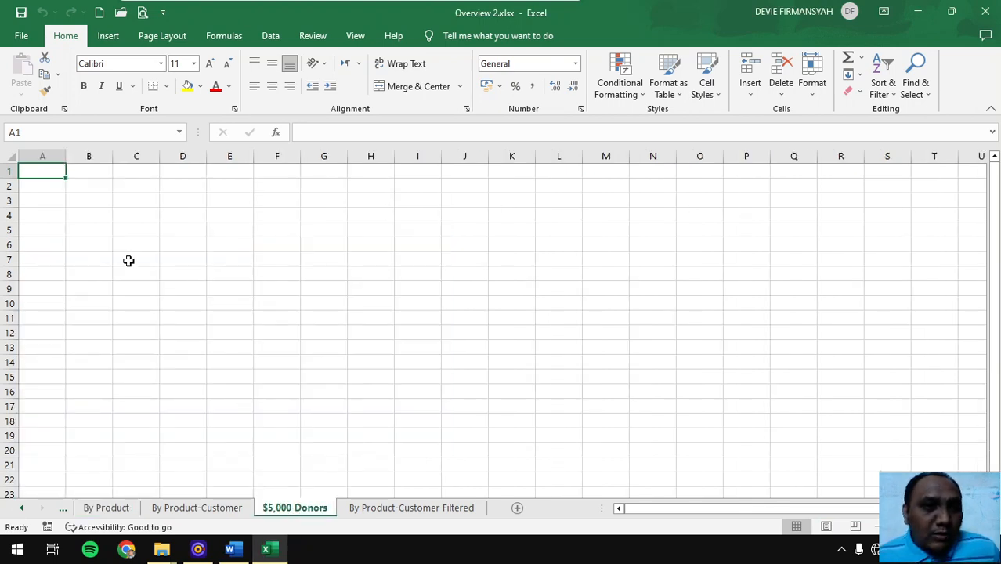
{"action": "left_click", "coordinate": [36, 228]}
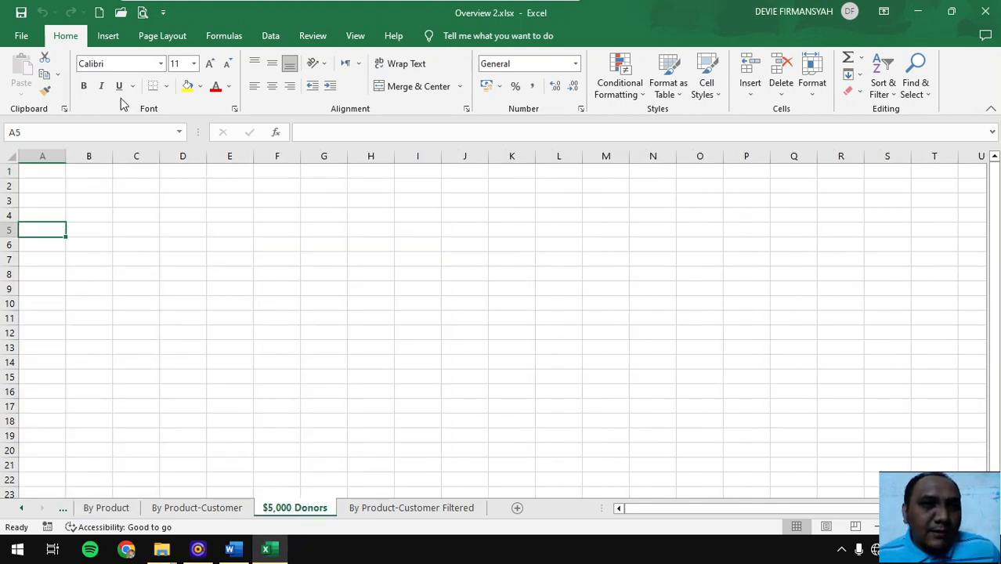
Step: Start a text file import of contributors.txt from E:, Sertifikasi, MOS EXCEL 2016, Latihan Excel 2016 per sesi 1, Overview 2
{"action": "left_click", "coordinate": [270, 36]}
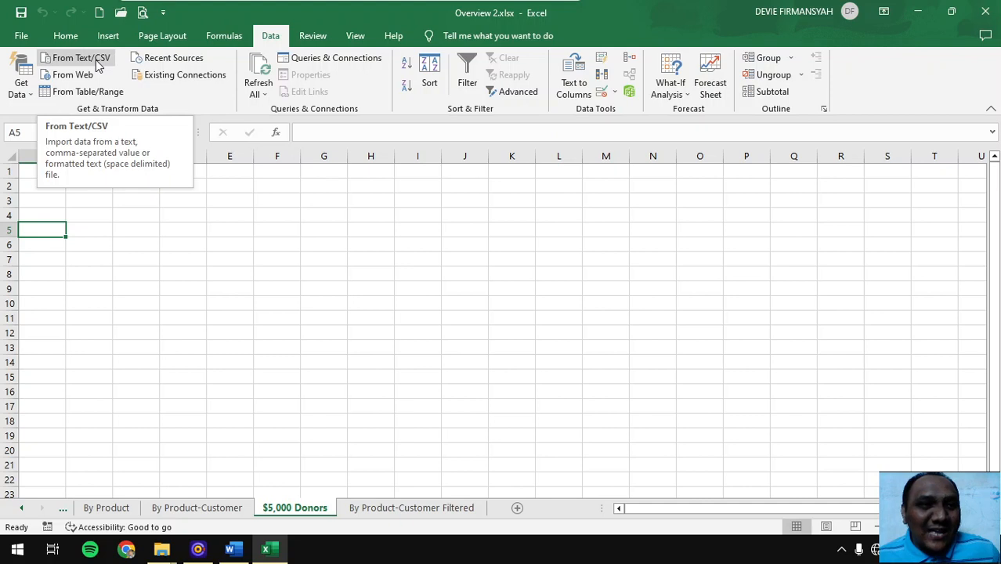
{"action": "left_click", "coordinate": [21, 76]}
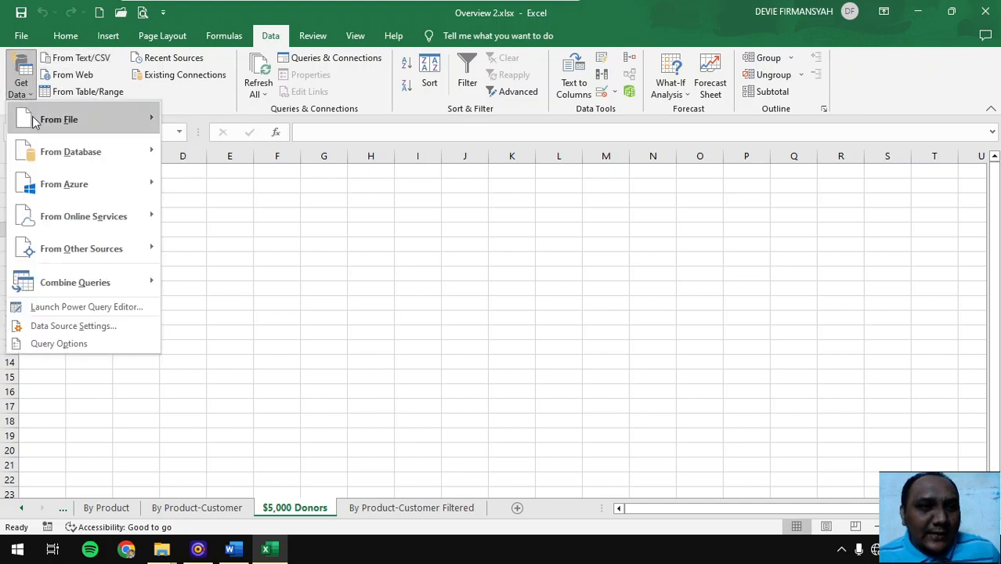
{"action": "mouse_move", "coordinate": [33, 122]}
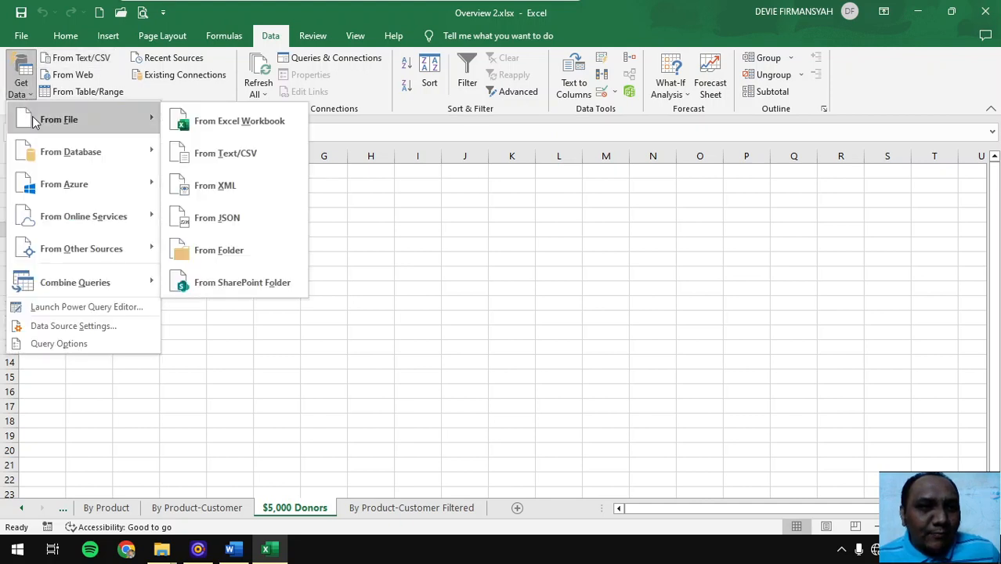
{"action": "left_click", "coordinate": [229, 154]}
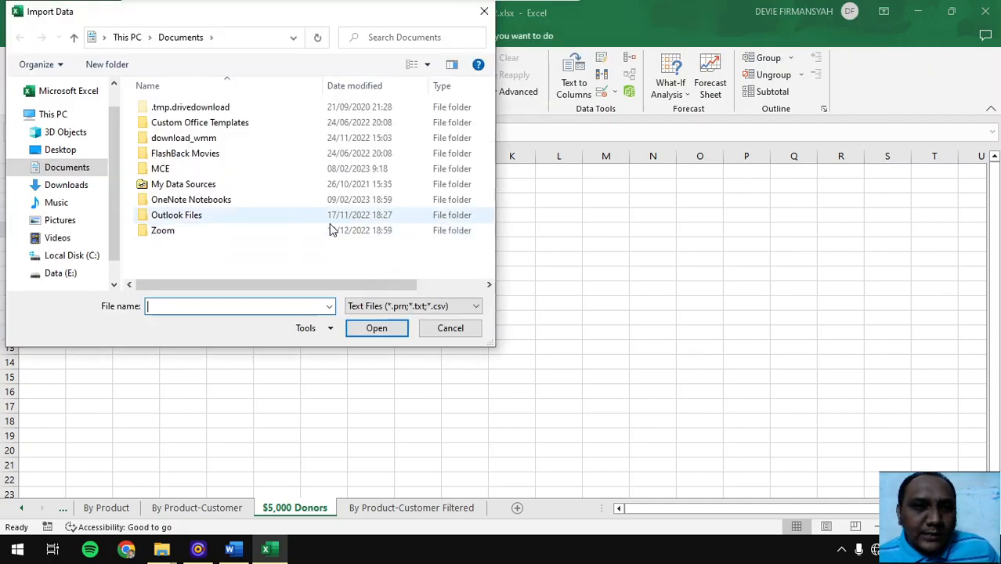
{"action": "left_click", "coordinate": [67, 275]}
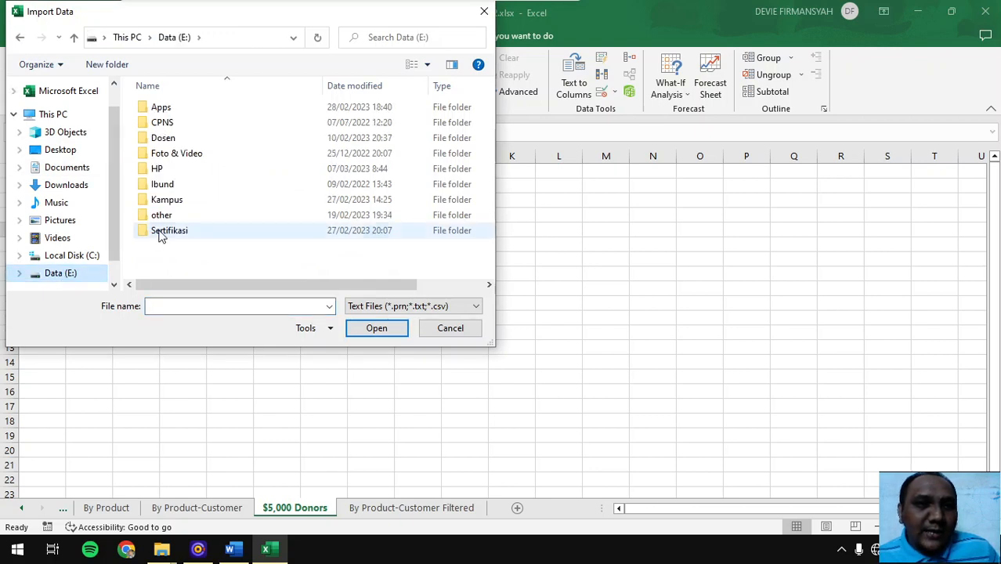
{"action": "double_click", "coordinate": [158, 231]}
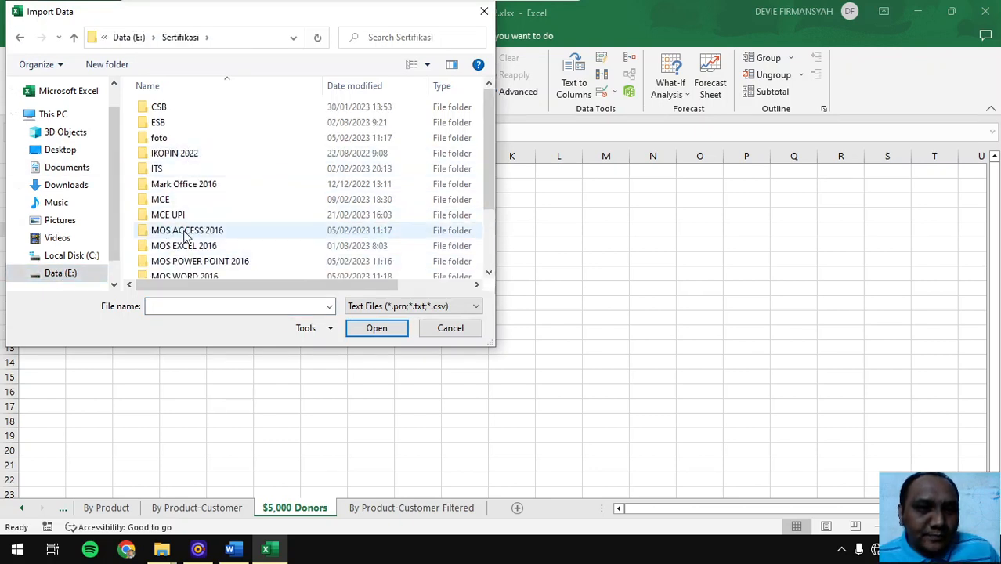
{"action": "left_click", "coordinate": [185, 248]}
{"action": "double_click", "coordinate": [185, 248]}
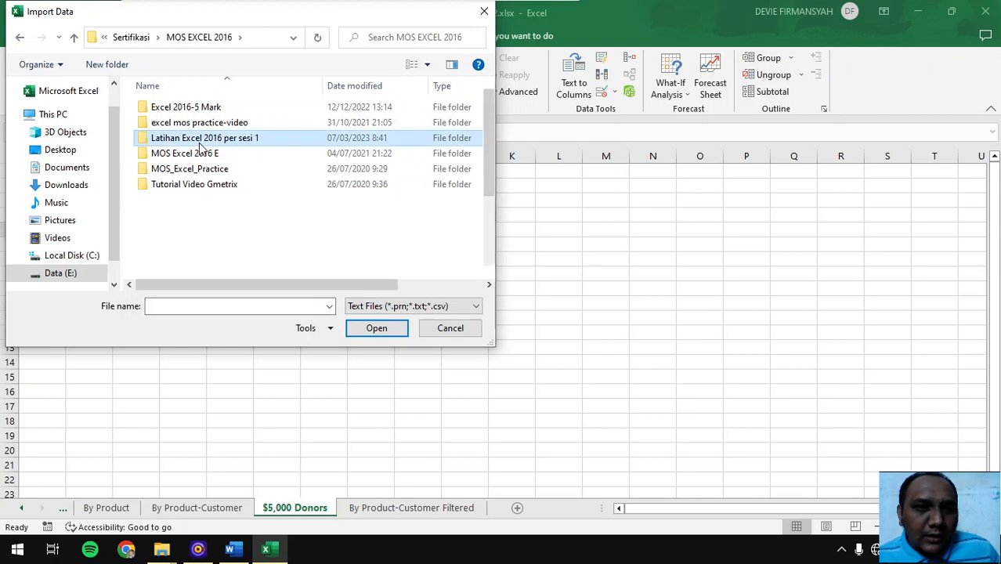
{"action": "double_click", "coordinate": [186, 135]}
{"action": "double_click", "coordinate": [188, 137]}
{"action": "left_click", "coordinate": [196, 113]}
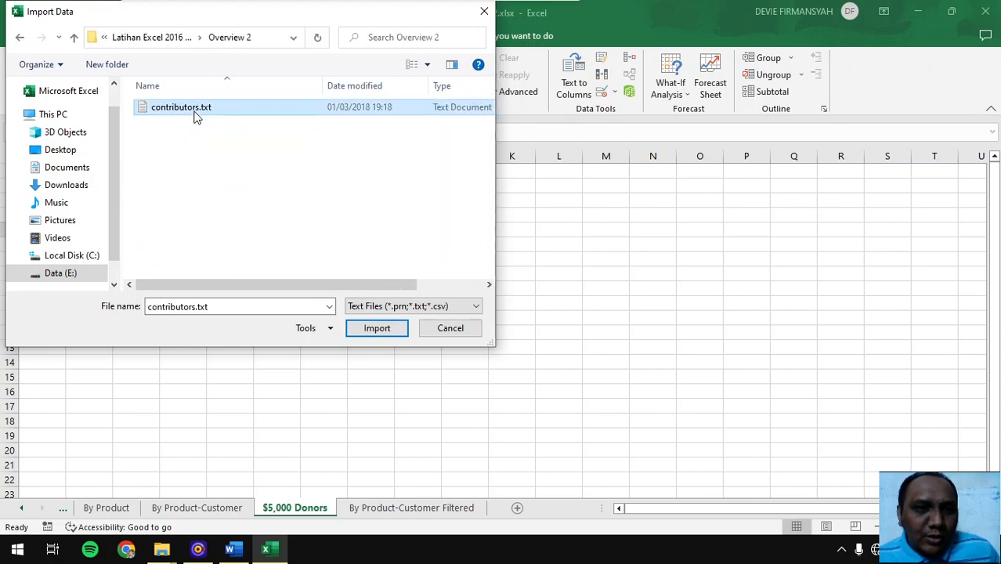
{"action": "left_click", "coordinate": [377, 328]}
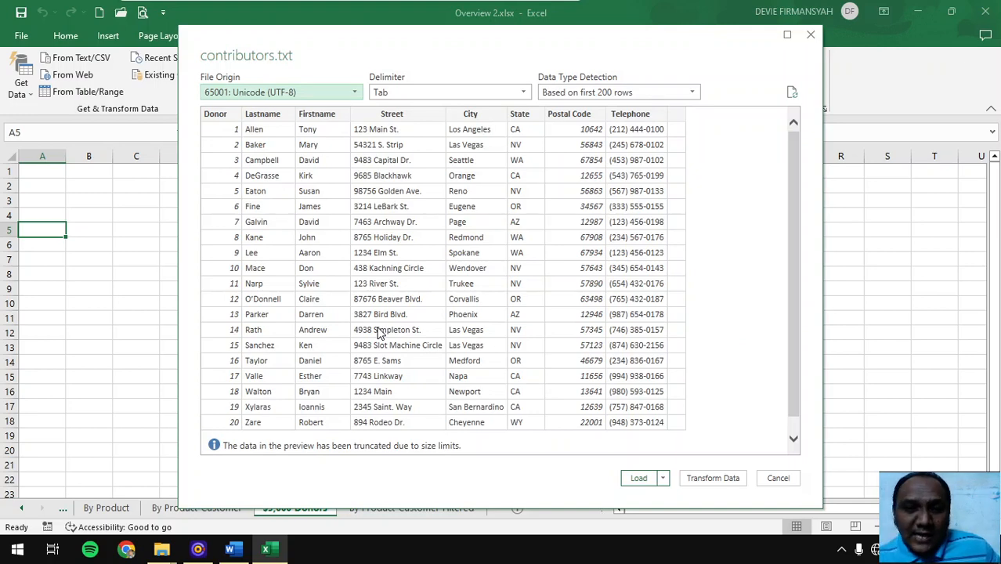
Step: Recheck Task 1 in the Word document, return to Excel, and choose Tab as the delimiter for the contributors.txt import
{"action": "left_click", "coordinate": [230, 549]}
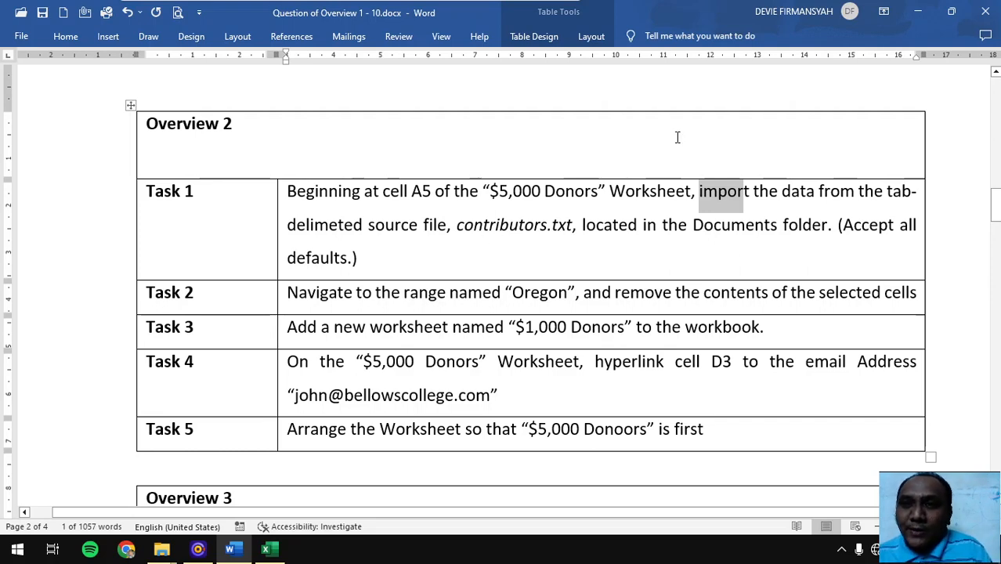
{"action": "left_click", "coordinate": [918, 11]}
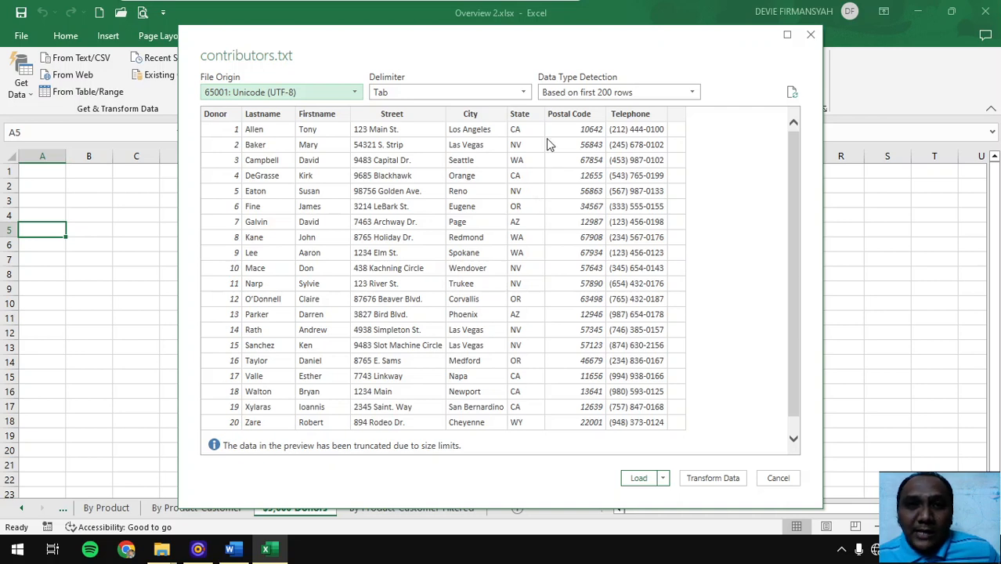
{"action": "left_click", "coordinate": [524, 92]}
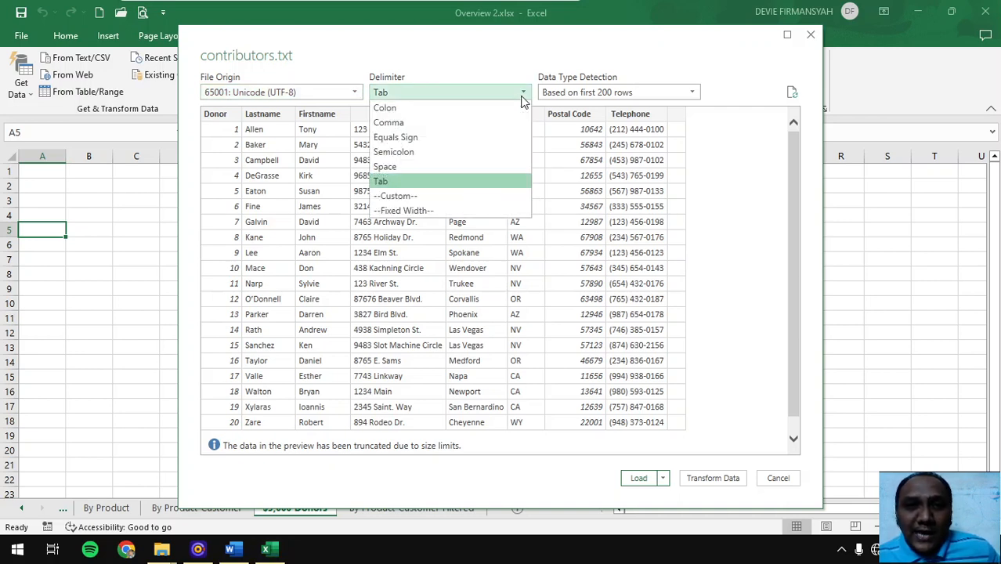
{"action": "left_click", "coordinate": [435, 181]}
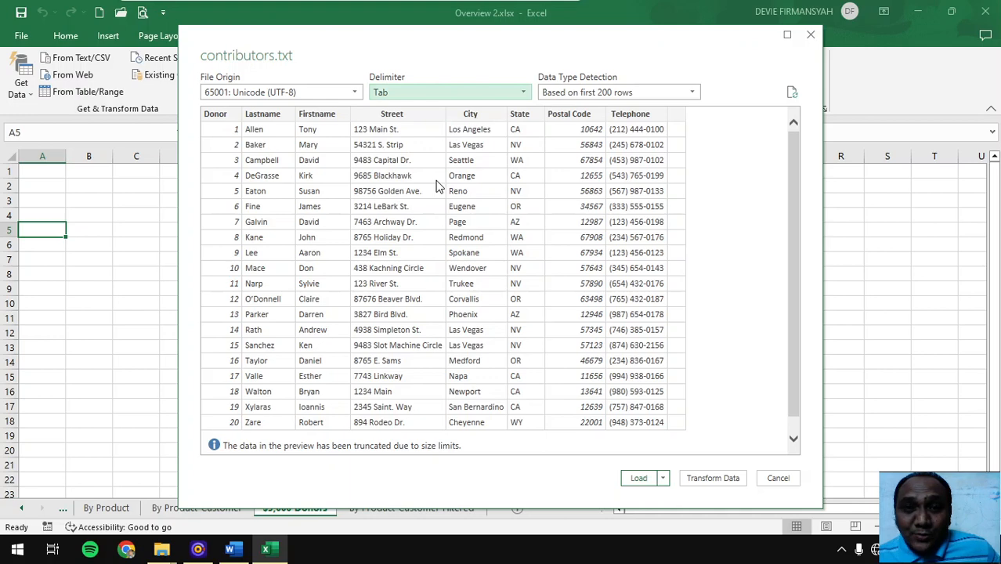
Step: Load the contributors.txt data as a table into the existing worksheet at cell A5, and close the Queries & Connections pane
{"action": "left_click", "coordinate": [664, 478]}
{"action": "left_click", "coordinate": [697, 511]}
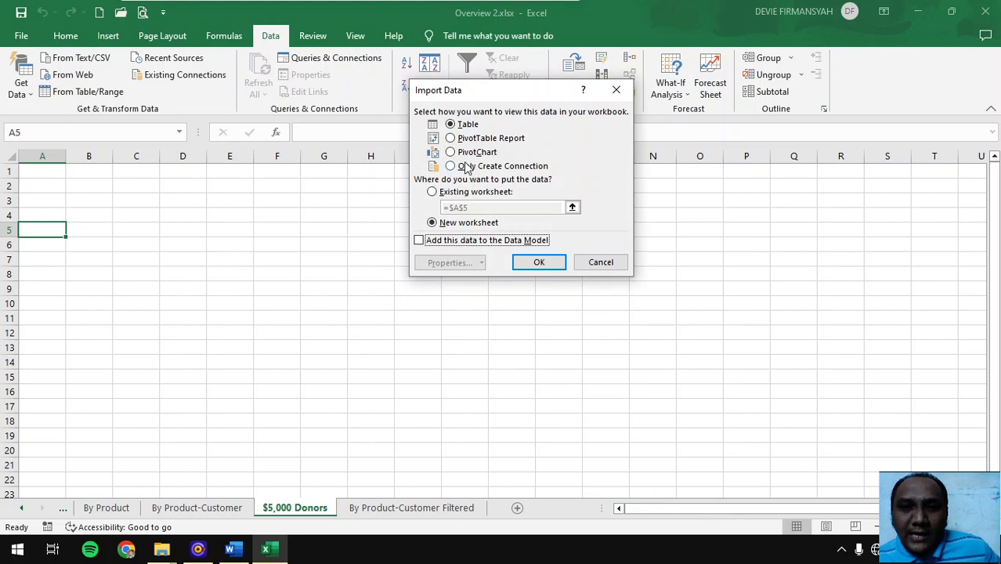
{"action": "left_click", "coordinate": [461, 192]}
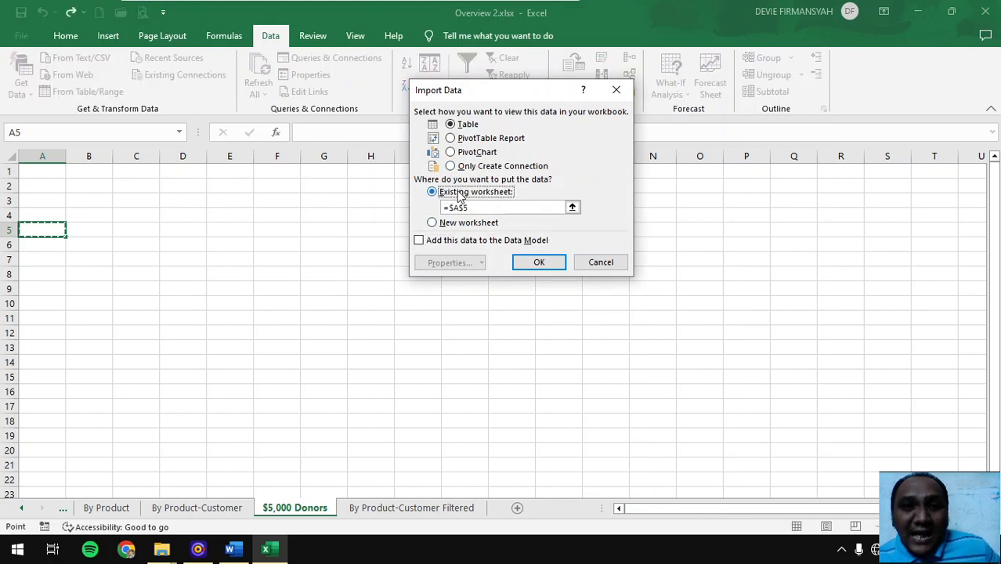
{"action": "left_click", "coordinate": [540, 263]}
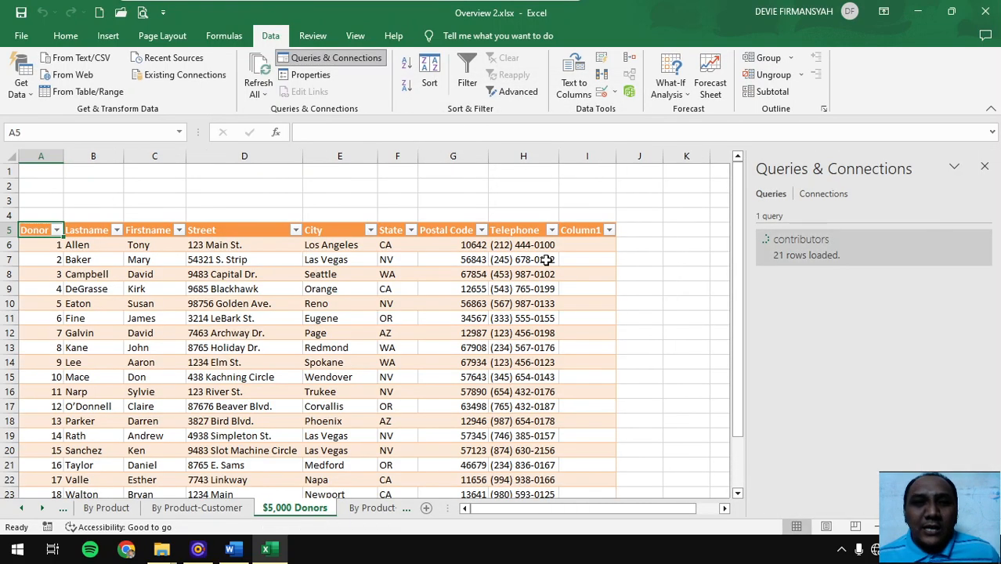
{"action": "left_click", "coordinate": [985, 166]}
Step: Switch to the Word document and read Overview 2 Task 2, highlighting "Oregon" and "remove"
{"action": "left_click", "coordinate": [230, 549]}
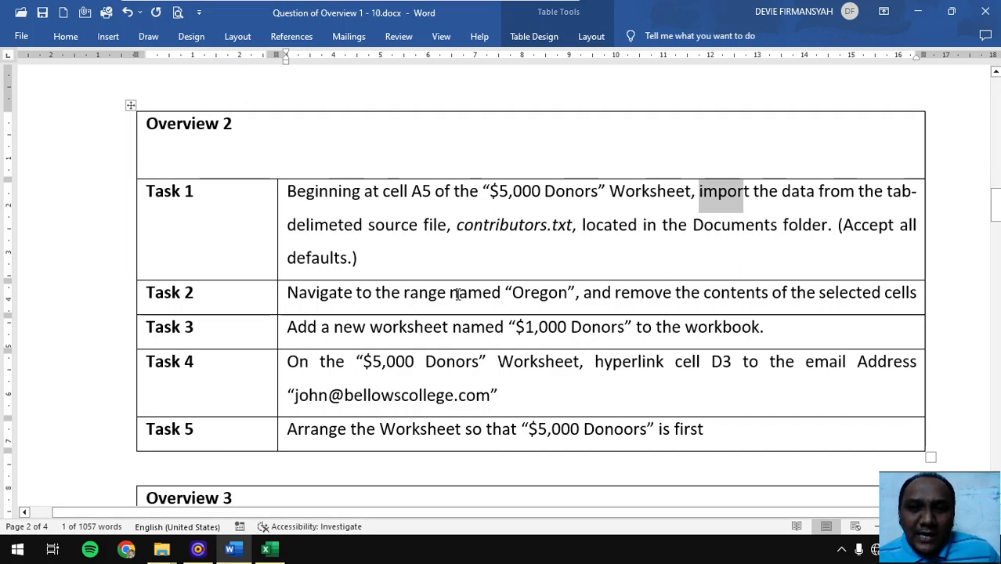
{"action": "left_click_drag", "start_coordinate": [511, 293], "coordinate": [571, 292]}
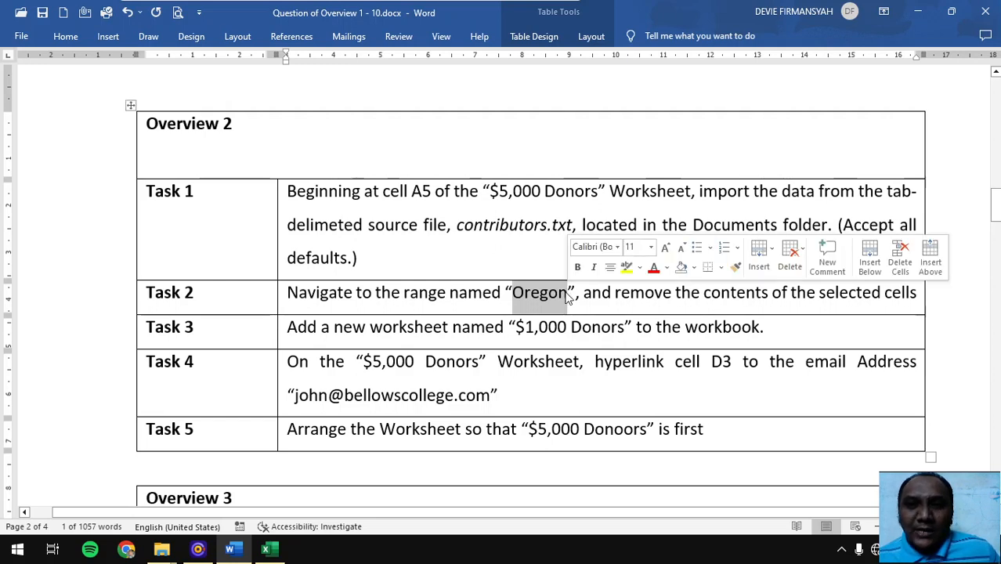
{"action": "left_click", "coordinate": [599, 296]}
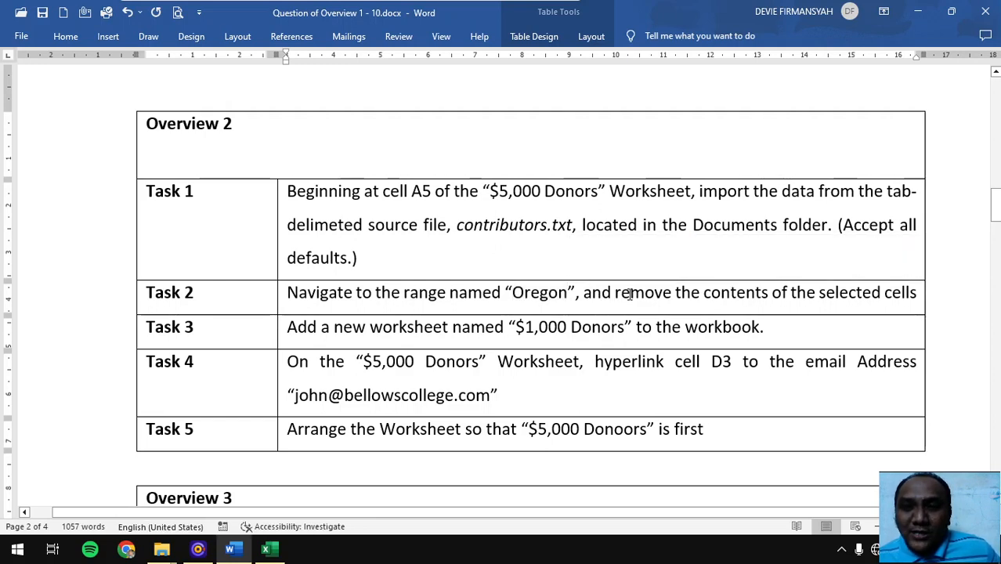
{"action": "left_click_drag", "start_coordinate": [629, 294], "coordinate": [673, 293]}
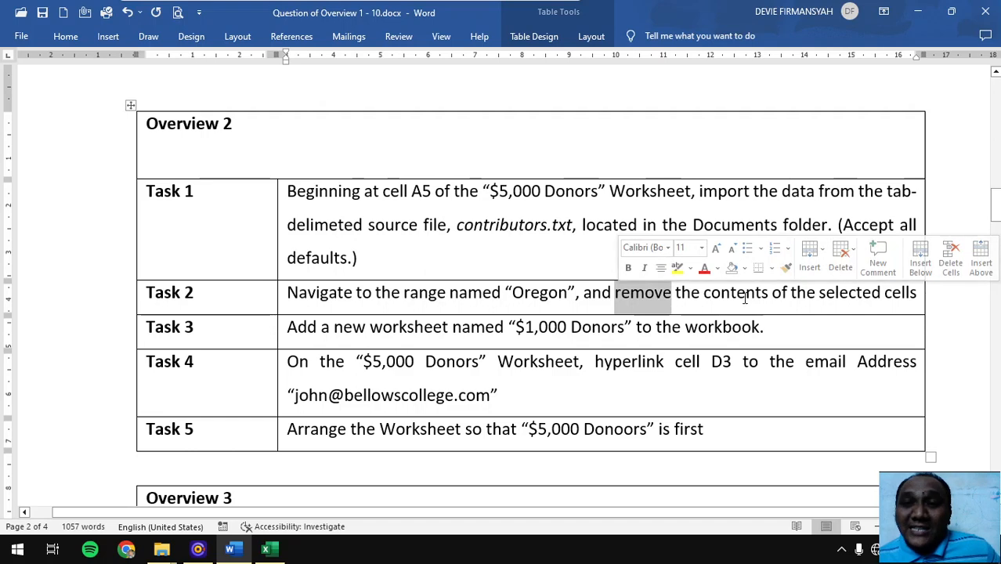
Step: Switch to Excel, navigate to the named range Oregon, and delete the contents of its cells
{"action": "left_click", "coordinate": [281, 553]}
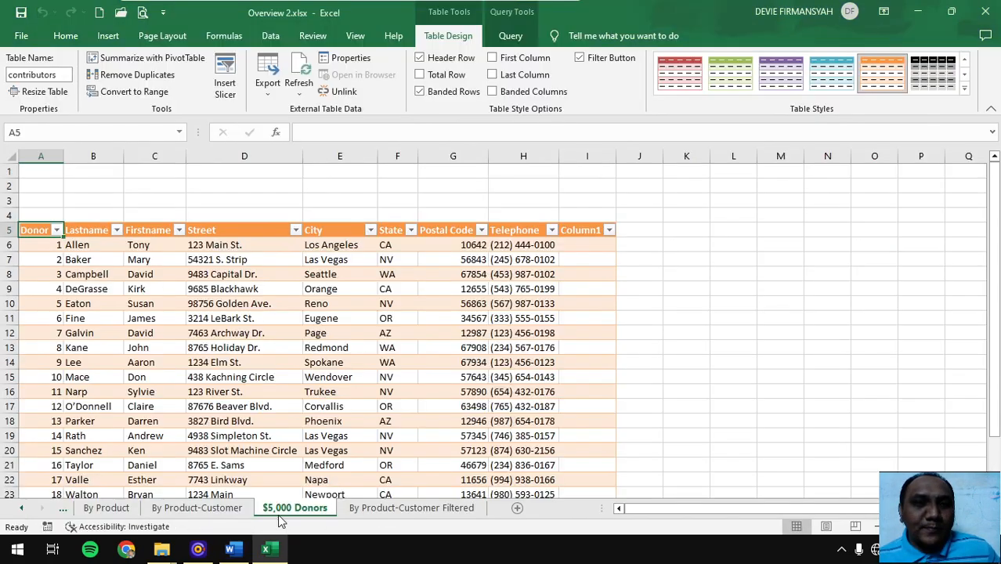
{"action": "left_click", "coordinate": [179, 133]}
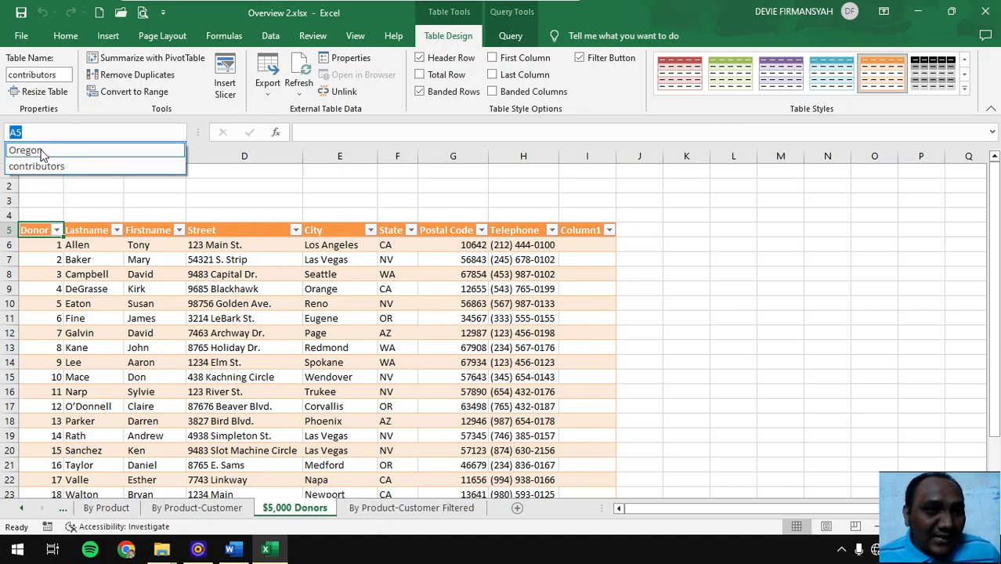
{"action": "left_click", "coordinate": [41, 152]}
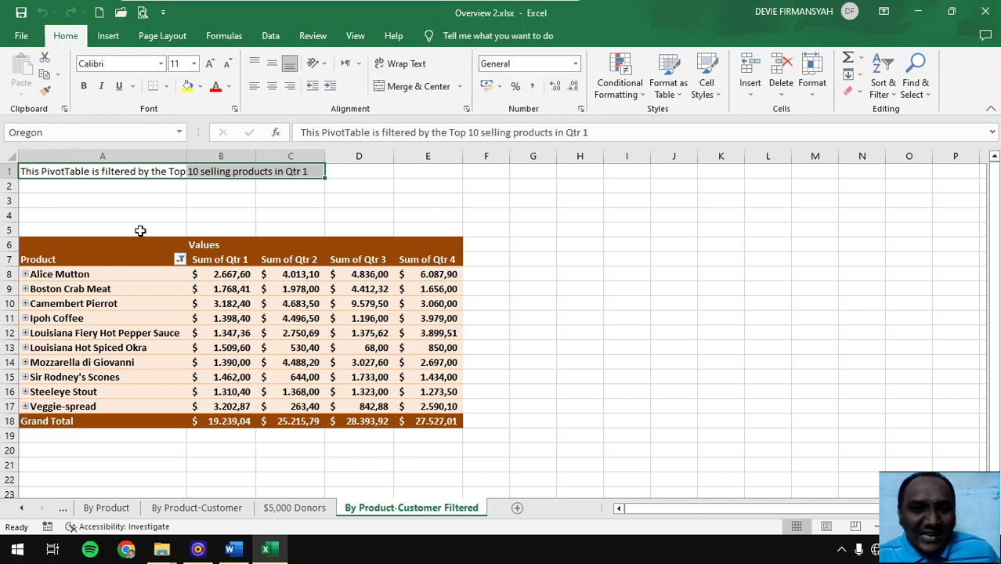
{"action": "key", "text": "Delete"}
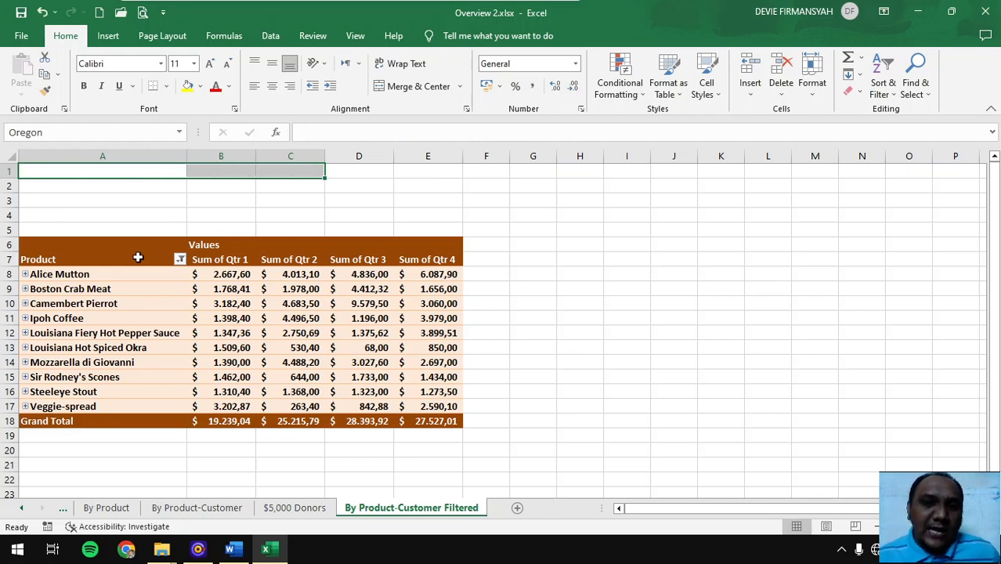
Step: Switch to the Word document and view Tasks 3 to 5 of Overview 2
{"action": "left_click", "coordinate": [229, 549]}
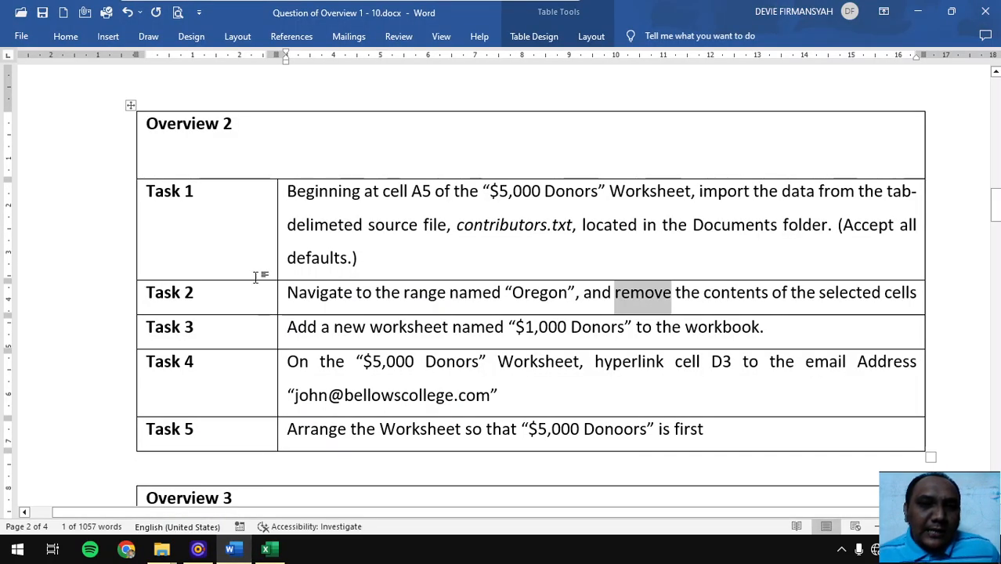
{"action": "scroll", "coordinate": [255, 260], "scroll_direction": "down", "scroll_amount": 1}
{"action": "scroll", "coordinate": [254, 260], "scroll_direction": "down", "scroll_amount": 3}
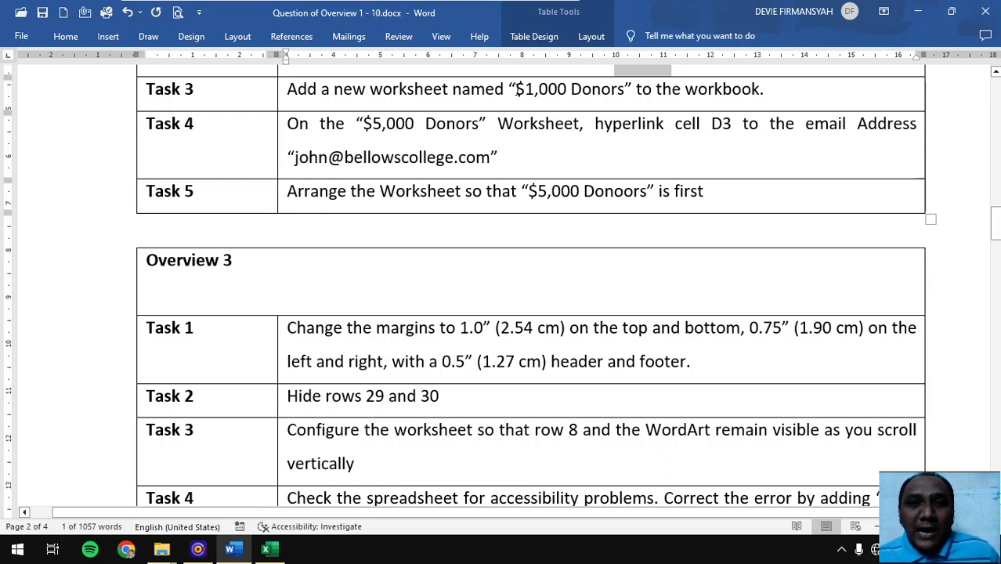
Step: Select the worksheet name "$1,000 Donors" in the Task 3 text, excluding the quotation marks
{"action": "left_click_drag", "start_coordinate": [509, 88], "coordinate": [624, 90]}
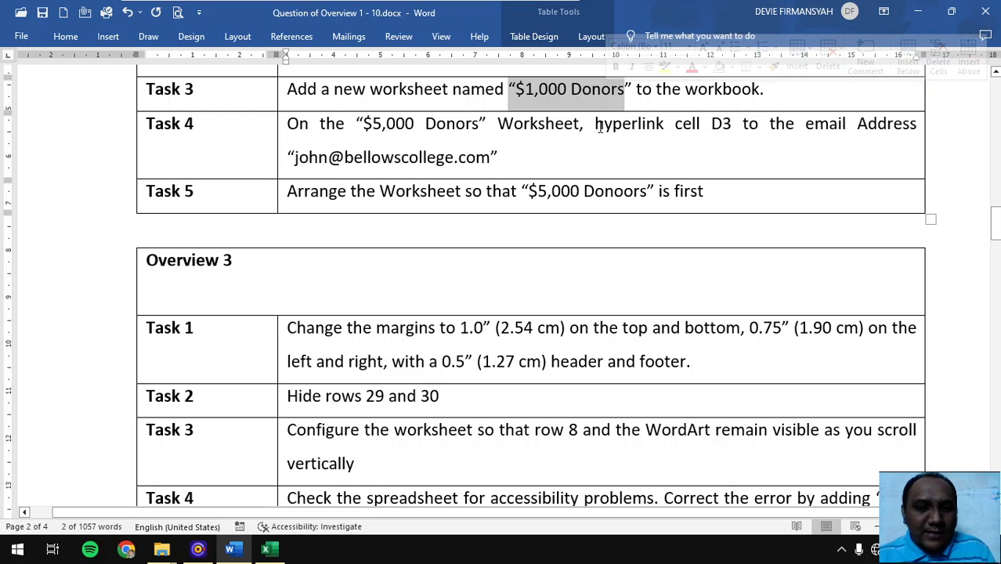
{"action": "key", "text": "Left"}
{"action": "key", "text": "Left"}
{"action": "key", "text": "Right"}
{"action": "key", "text": "Right"}
{"action": "key", "text": "Right"}
{"action": "key", "text": "Left"}
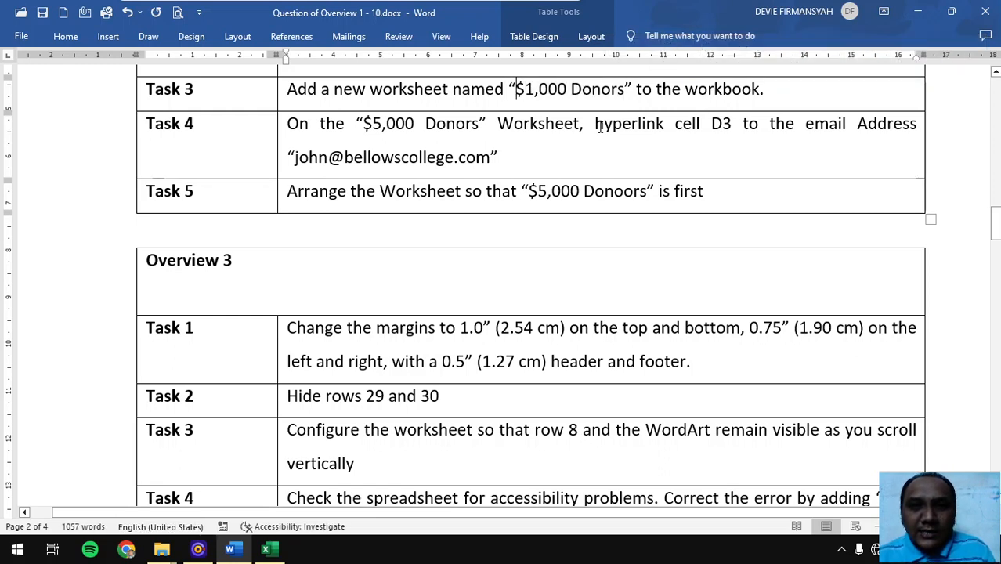
{"action": "key", "text": "shift+Right"}
{"action": "key", "text": "shift+Right"}
{"action": "key", "text": "shift+Right"}
{"action": "key", "text": "shift+Right"}
{"action": "key", "text": "shift+Right"}
{"action": "key", "text": "shift+Right"}
{"action": "key", "text": "shift+Right"}
{"action": "key", "text": "shift+Right"}
{"action": "key", "text": "shift+Right"}
{"action": "key", "text": "shift+Right"}
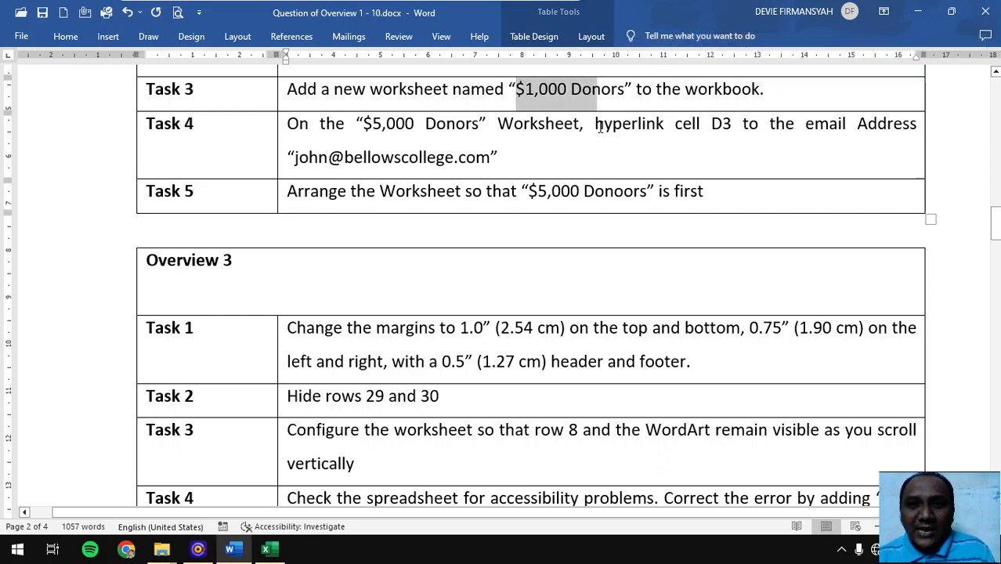
{"action": "key", "text": "shift+Right"}
{"action": "key", "text": "shift+Right"}
{"action": "key", "text": "shift+Right"}
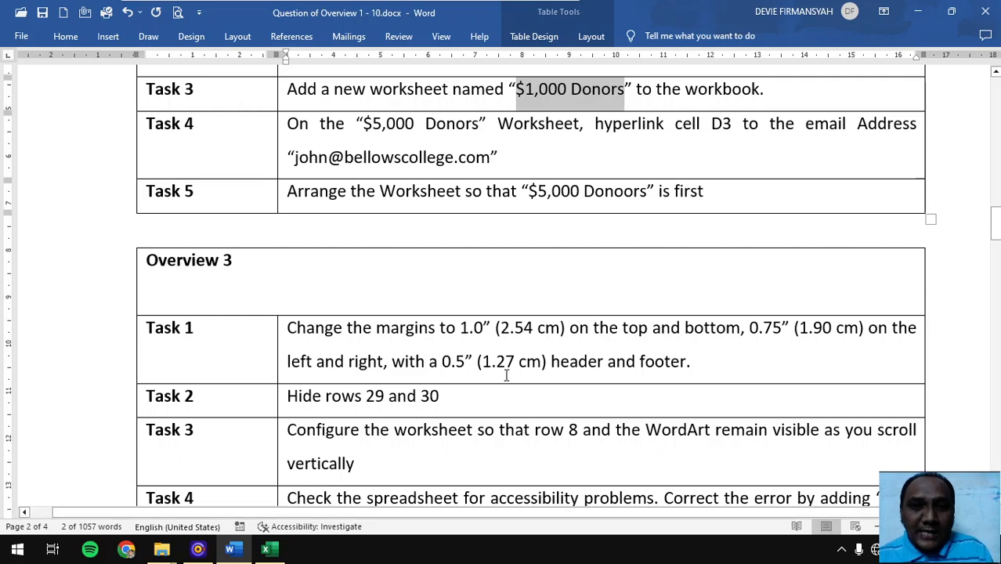
Step: Switch to Excel and add a new worksheet named "$1,000 Donors" to the workbook
{"action": "left_click", "coordinate": [267, 549]}
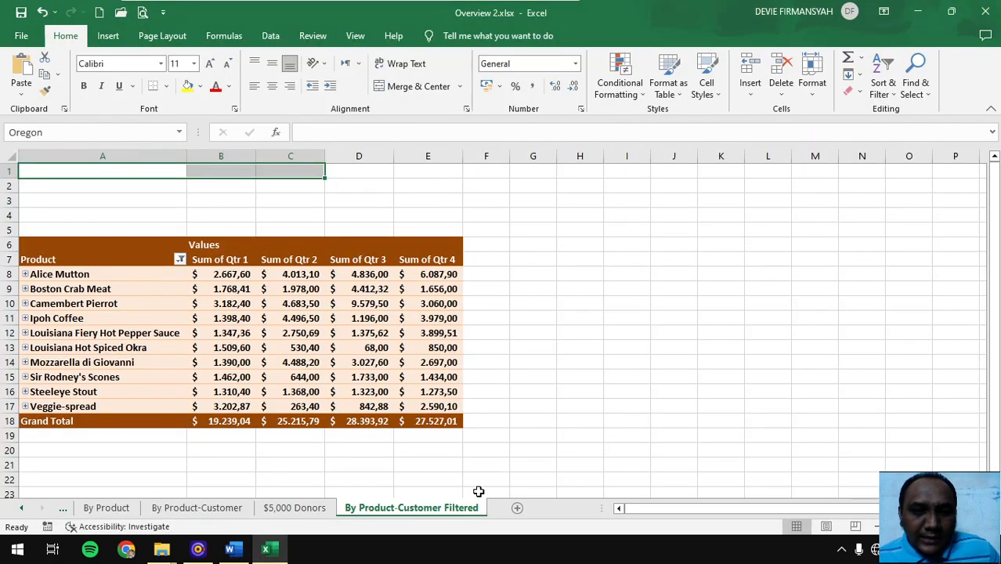
{"action": "left_click", "coordinate": [518, 511]}
{"action": "right_click", "coordinate": [519, 511]}
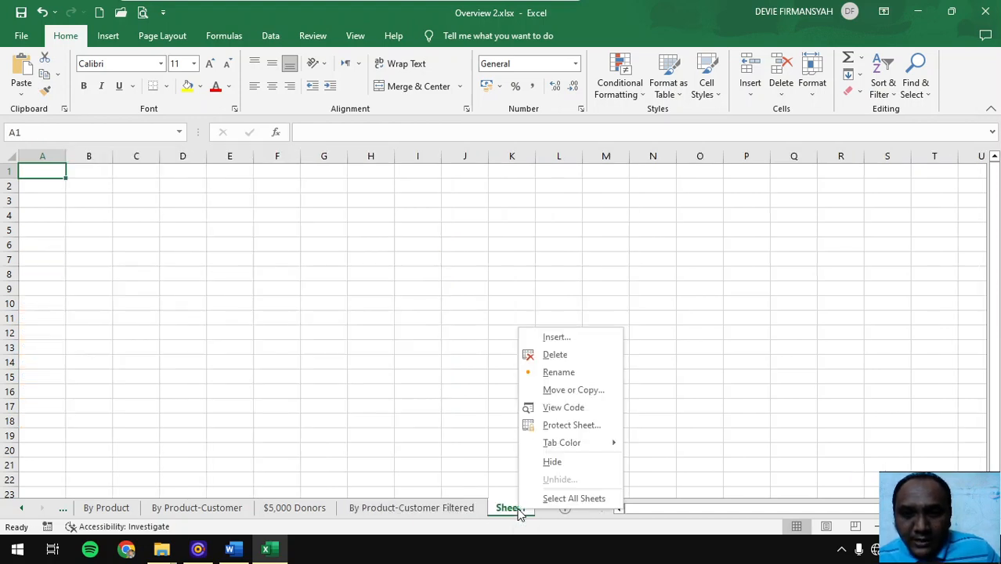
{"action": "left_click", "coordinate": [574, 373]}
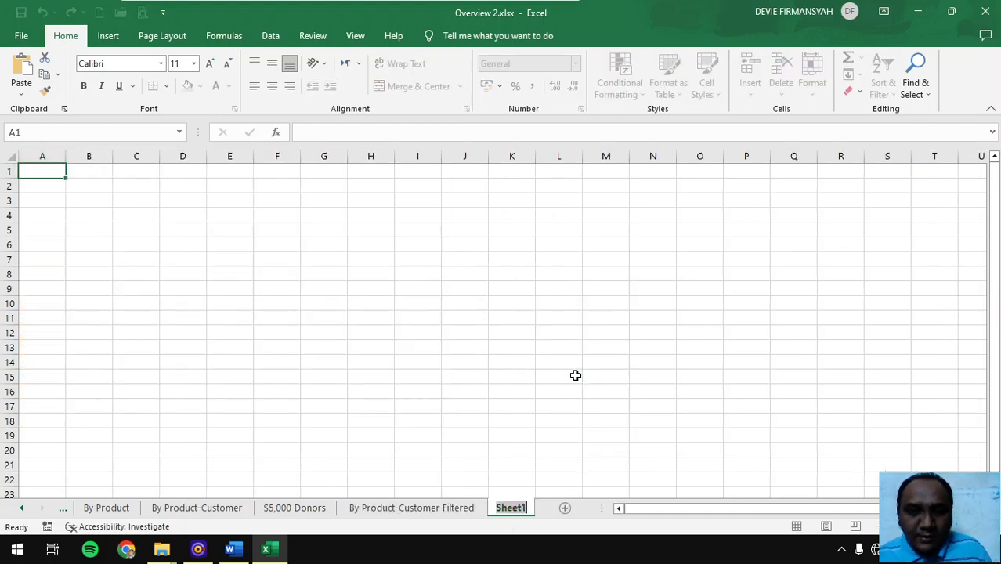
{"action": "type", "text": "$1,000 Donors"}
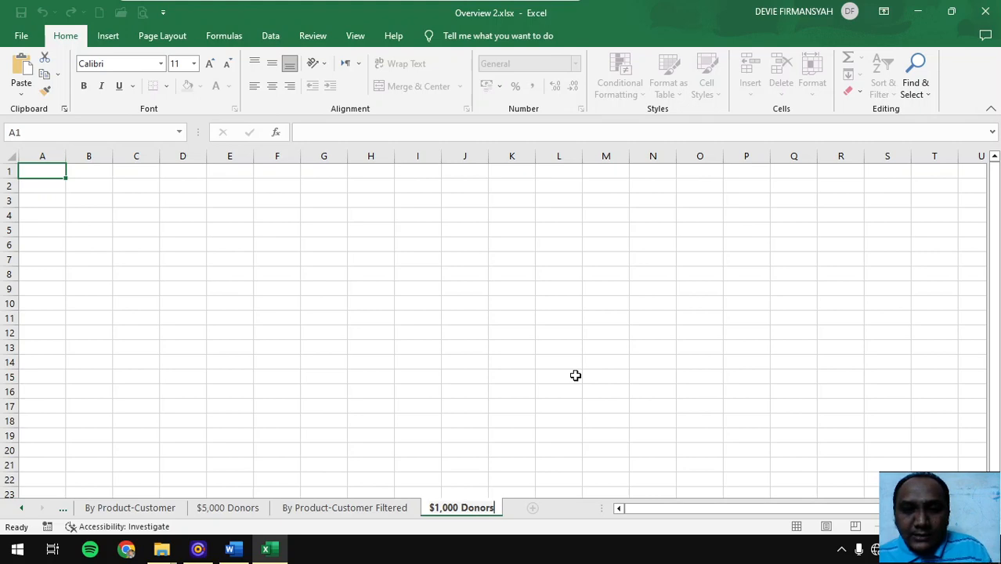
{"action": "key", "text": "Return"}
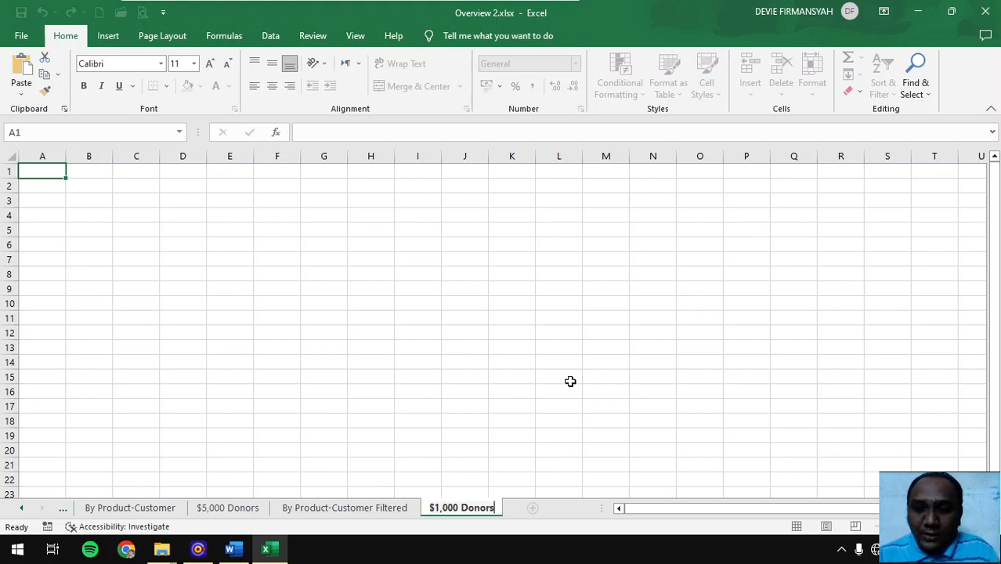
{"action": "key", "text": "Return"}
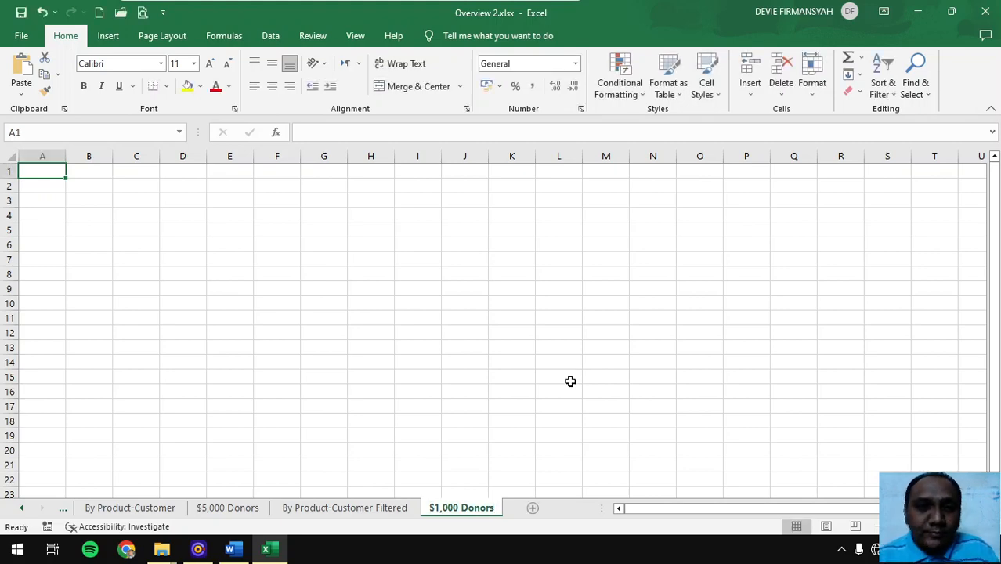
Step: Switch to the Word document and copy the e-mail address given in Overview 2 Task 4, without its quotation marks
{"action": "left_click", "coordinate": [229, 549]}
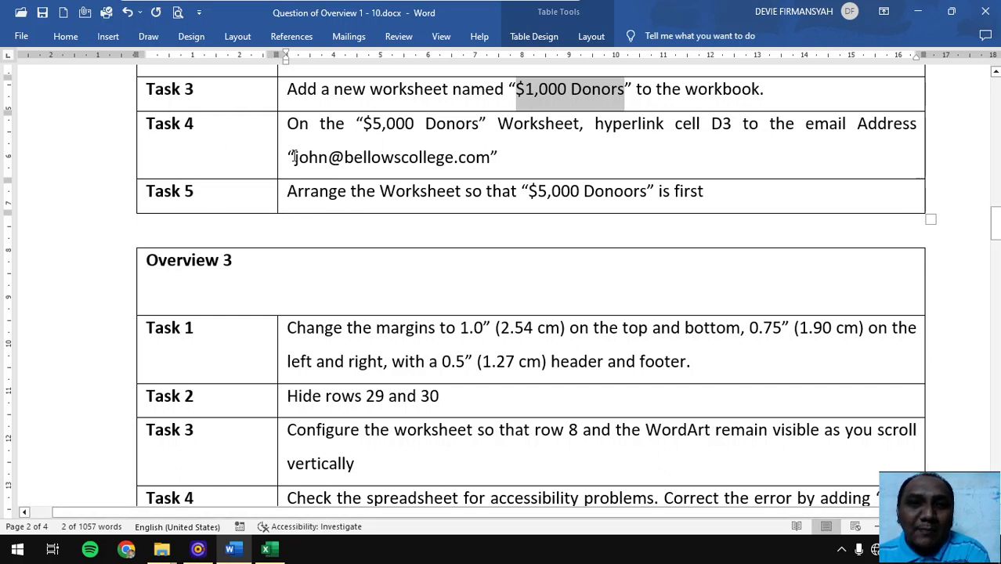
{"action": "left_click_drag", "start_coordinate": [293, 156], "coordinate": [489, 157]}
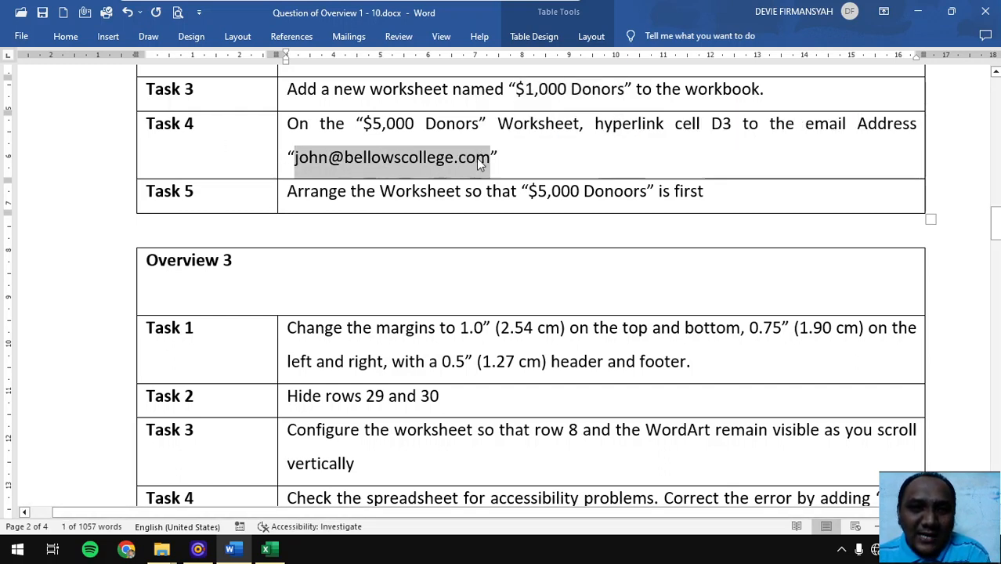
{"action": "right_click", "coordinate": [479, 158]}
{"action": "left_click", "coordinate": [512, 212]}
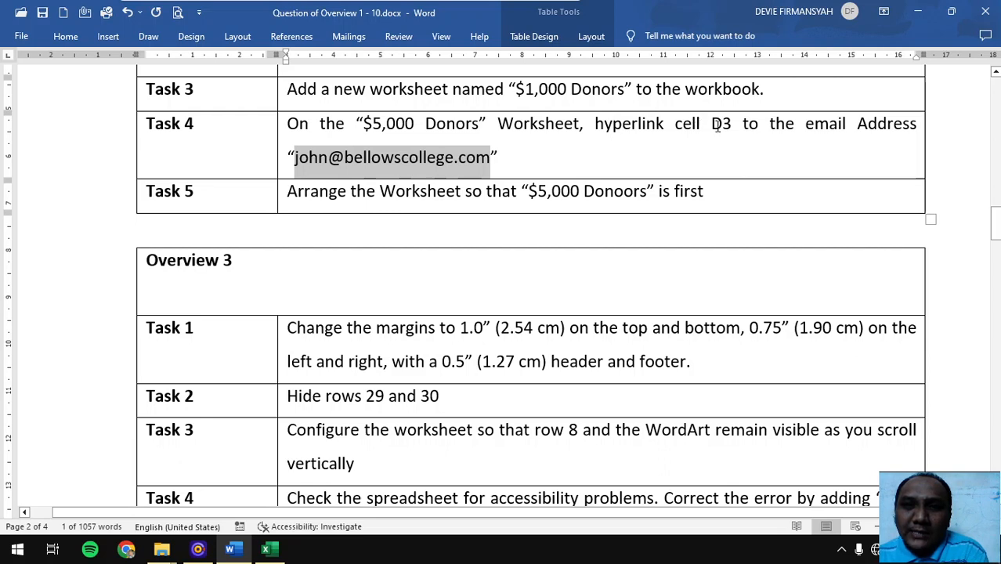
Step: Switch to Excel and hyperlink cell D3 of the "$5,000 Donors" worksheet to the copied e-mail address
{"action": "left_click", "coordinate": [275, 558]}
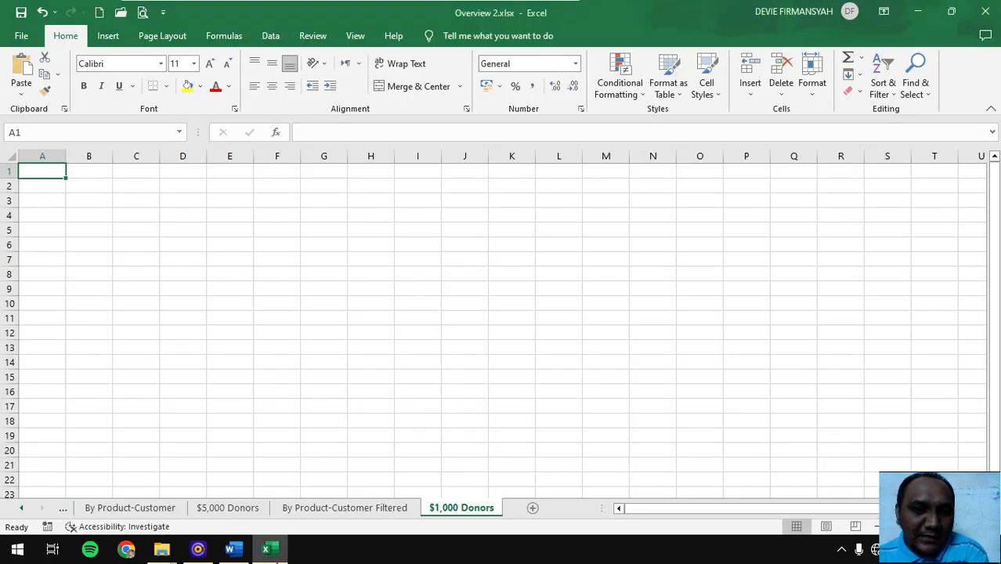
{"action": "left_click", "coordinate": [230, 507]}
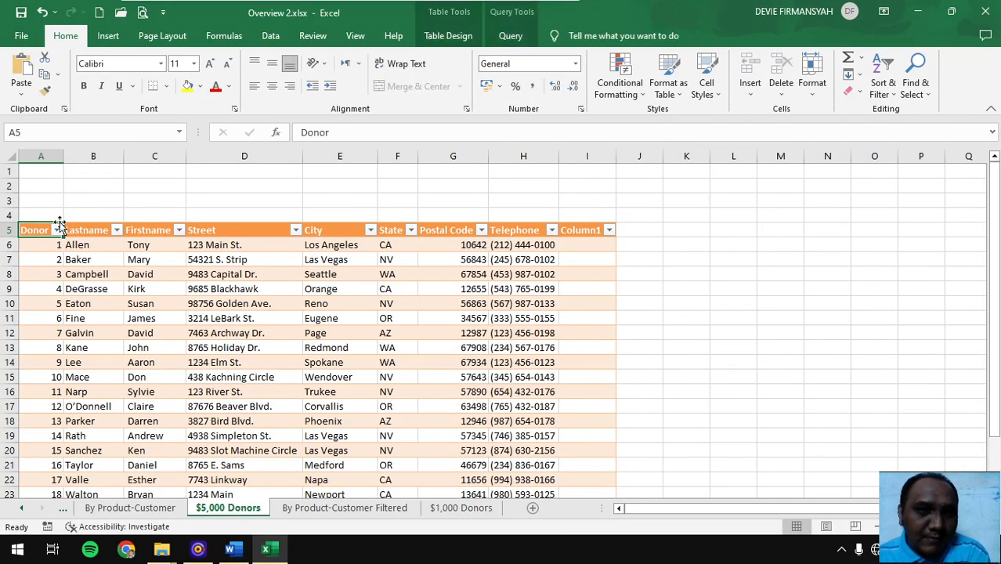
{"action": "left_click", "coordinate": [229, 199]}
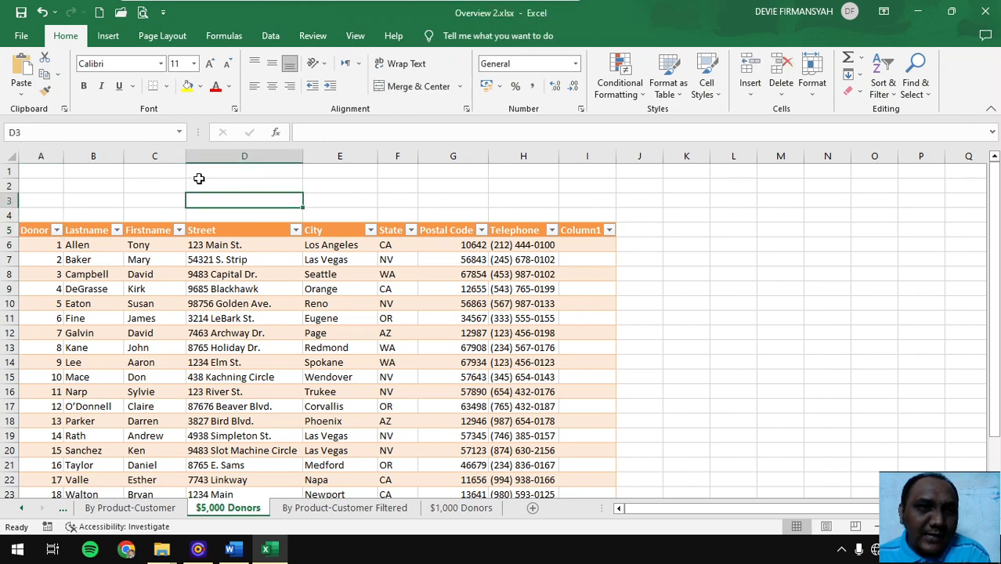
{"action": "left_click", "coordinate": [108, 36]}
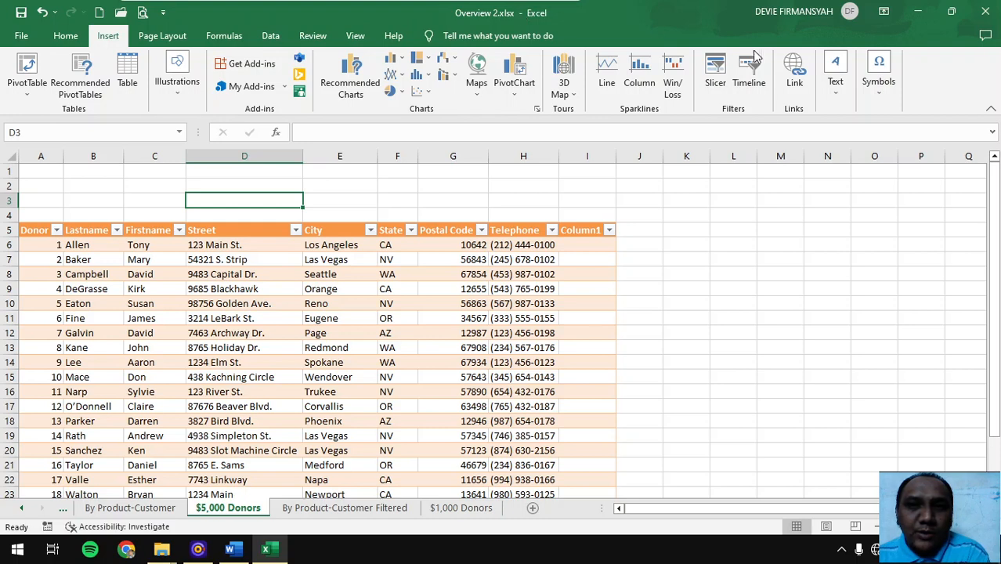
{"action": "left_click", "coordinate": [793, 78]}
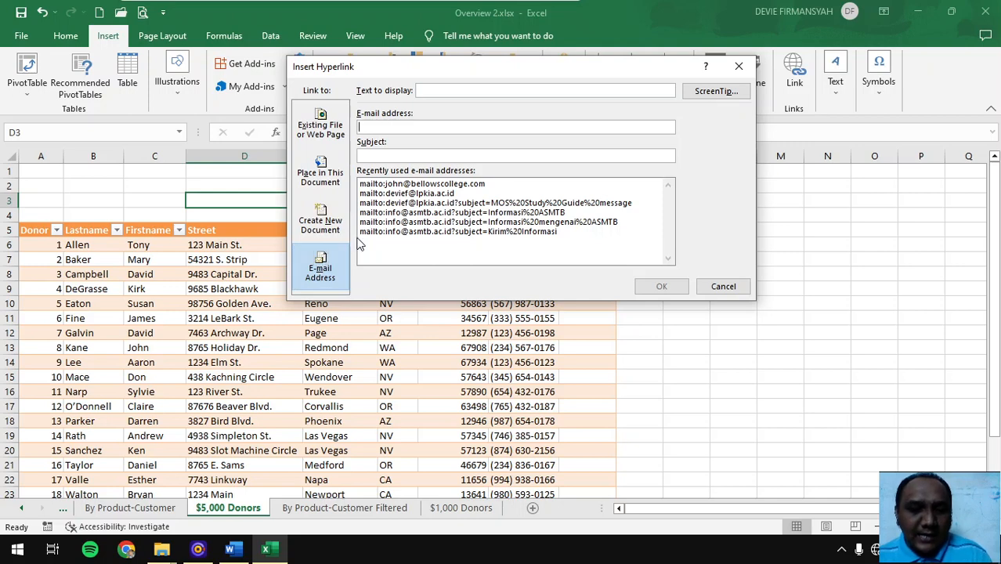
{"action": "key", "text": "ctrl+v"}
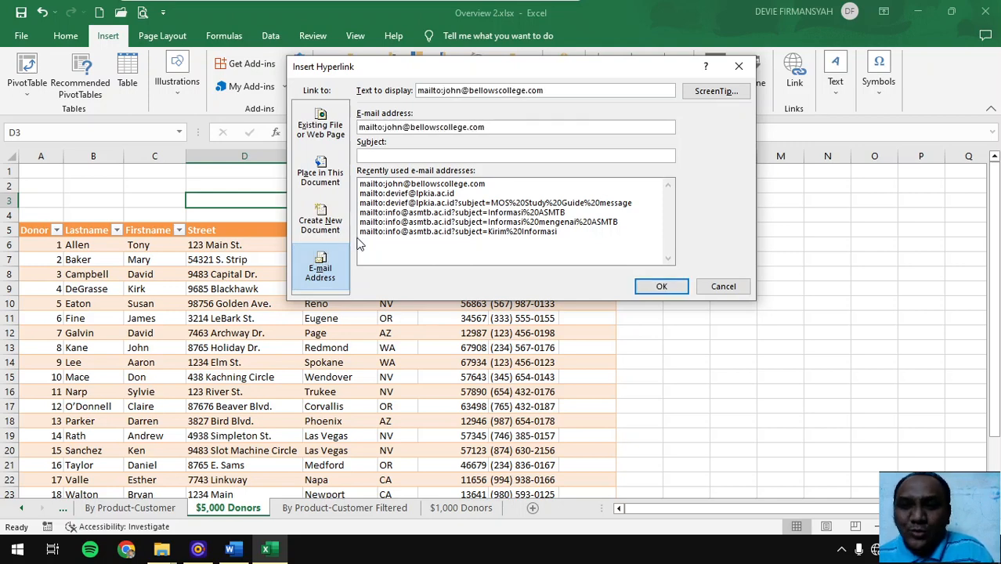
{"action": "left_click", "coordinate": [675, 284]}
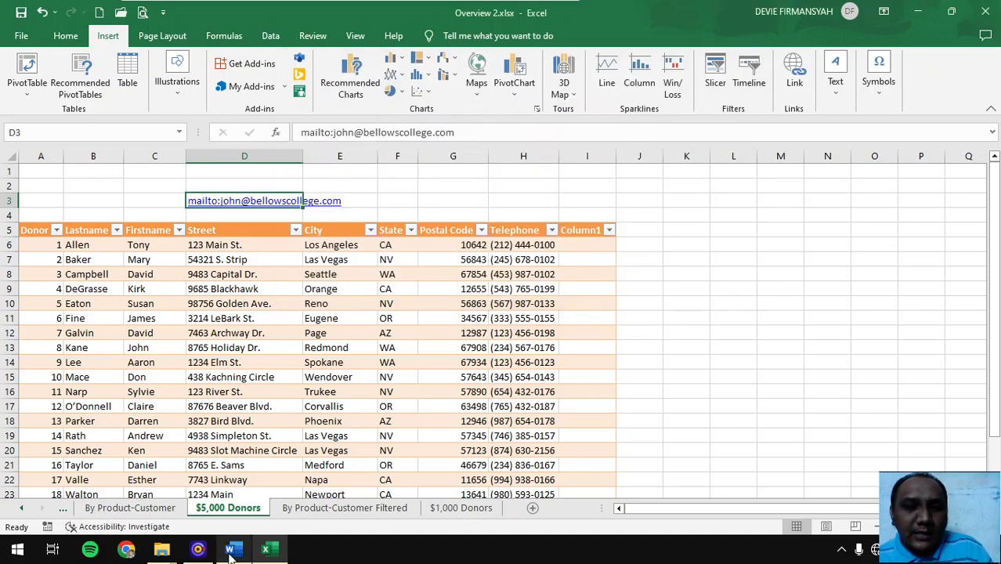
Step: Read Task 5 in the Word document, return to Excel and move the "$5,000 Donors" worksheet before all other sheets
{"action": "left_click", "coordinate": [229, 549]}
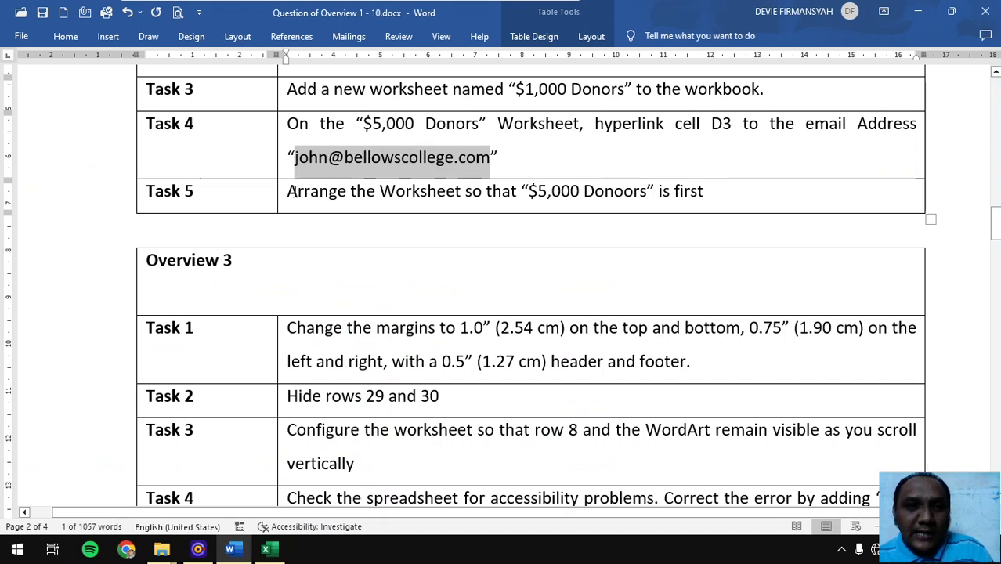
{"action": "left_click_drag", "start_coordinate": [291, 191], "coordinate": [348, 193]}
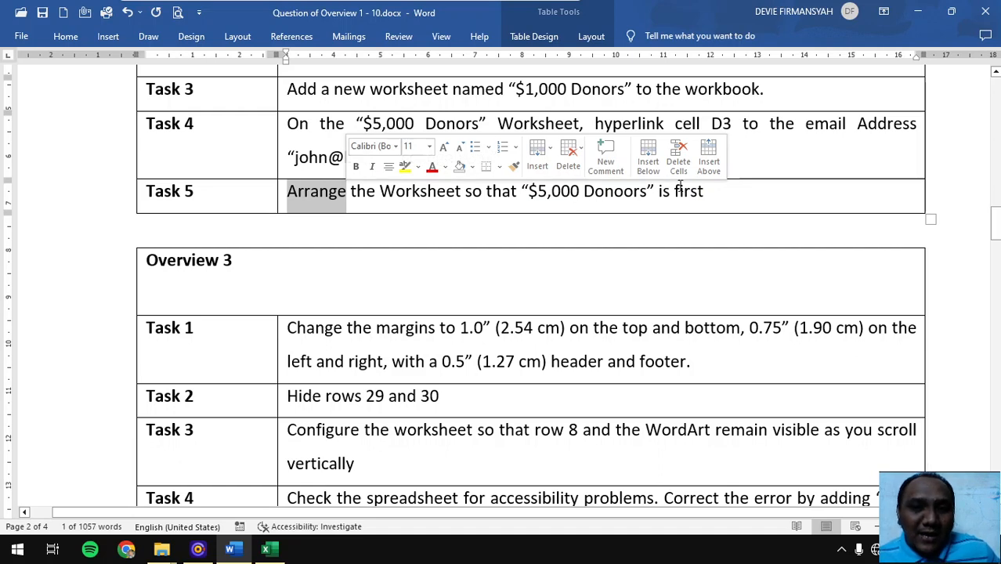
{"action": "left_click", "coordinate": [266, 549]}
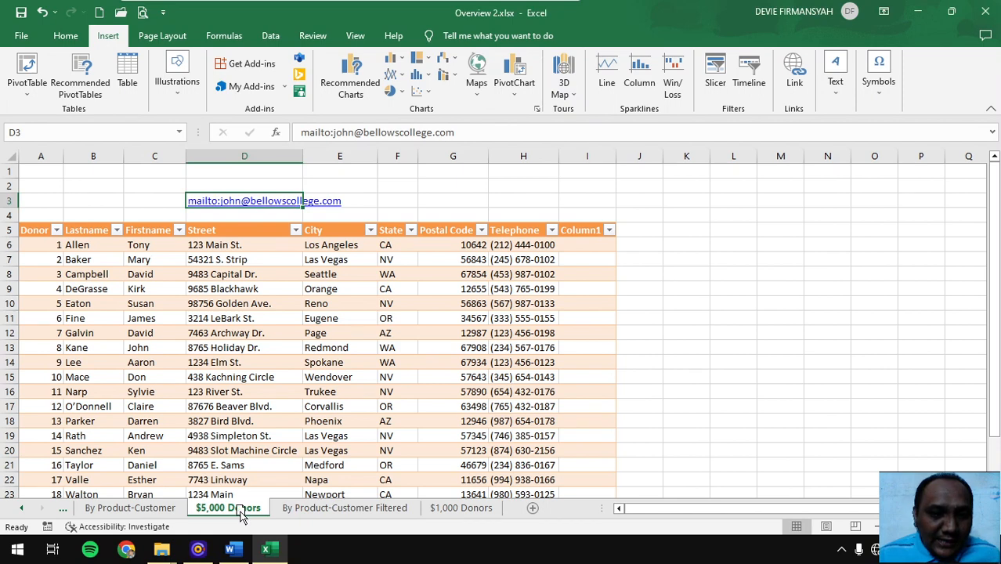
{"action": "left_click", "coordinate": [72, 508]}
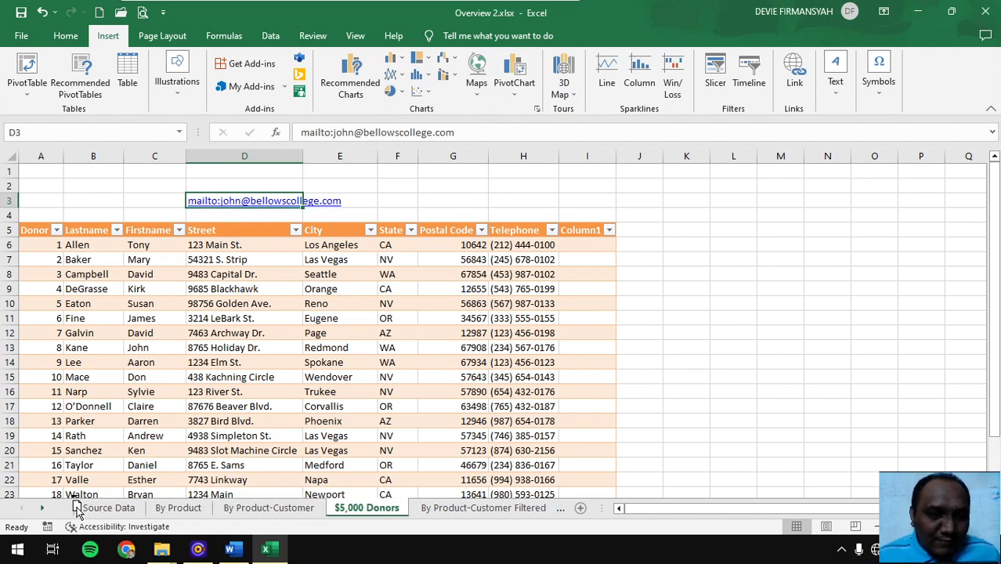
{"action": "left_click_drag", "start_coordinate": [64, 509], "coordinate": [74, 510]}
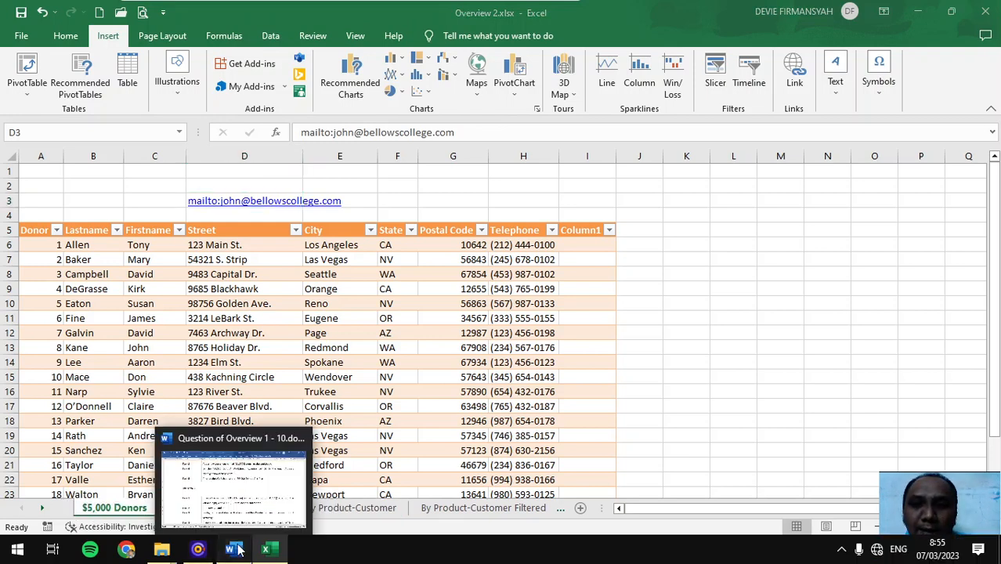
Step: Switch to the Word document and review the Overview 2 task list from its heading
{"action": "left_click", "coordinate": [255, 478]}
{"action": "scroll", "coordinate": [277, 278], "scroll_direction": "up", "scroll_amount": 3}
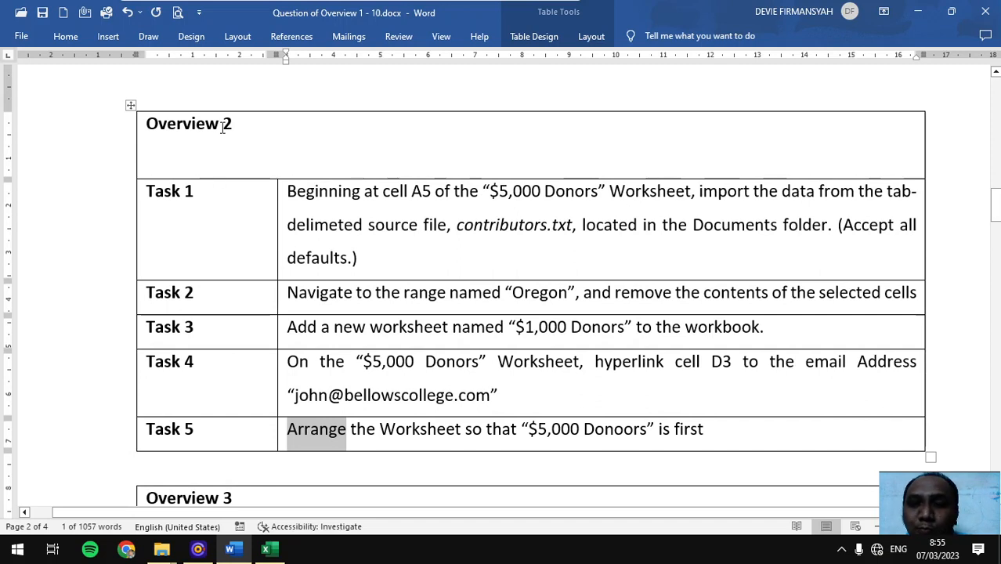
{"action": "mouse_move", "coordinate": [947, 502]}
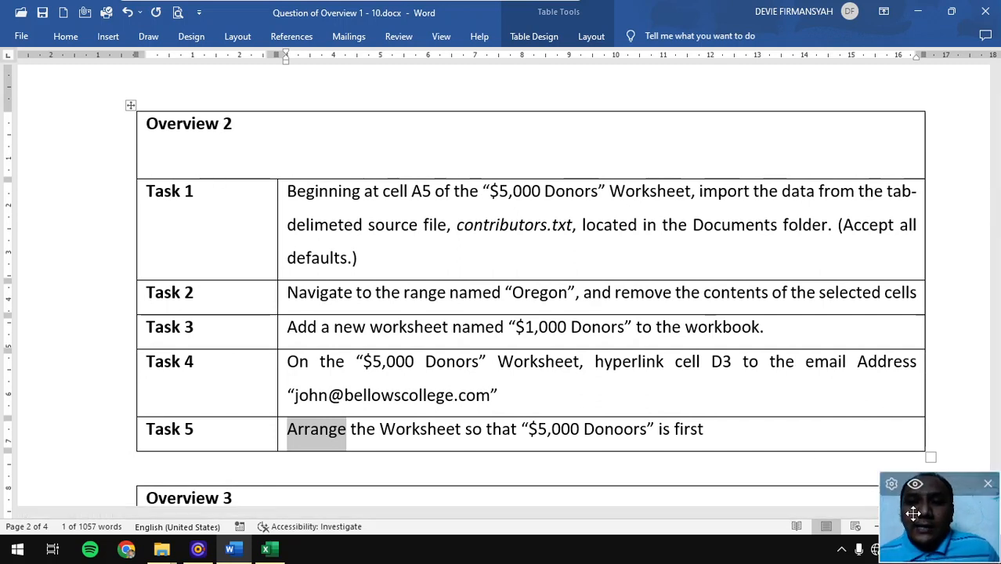